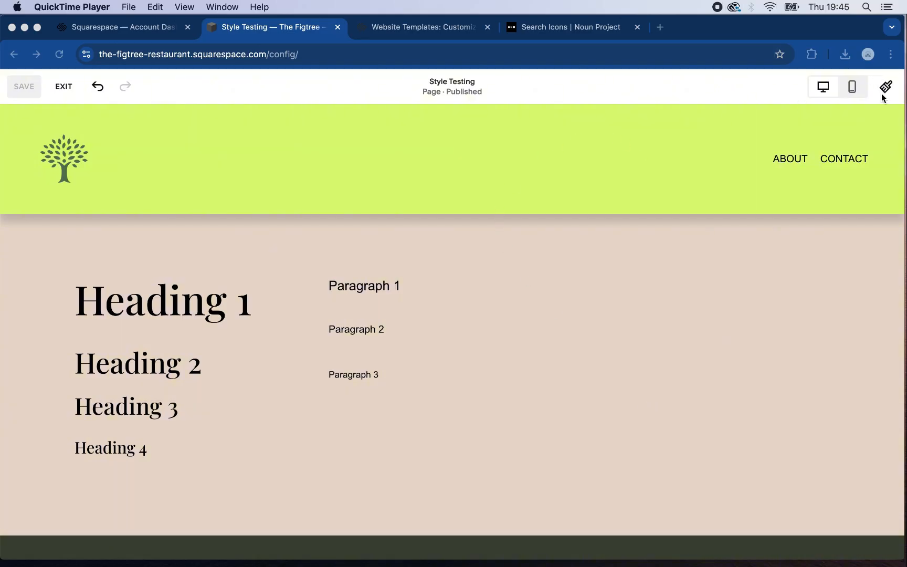
Step: Open the button packs in the site styles and choose the solid black pack with square corners
left_click(690, 365)
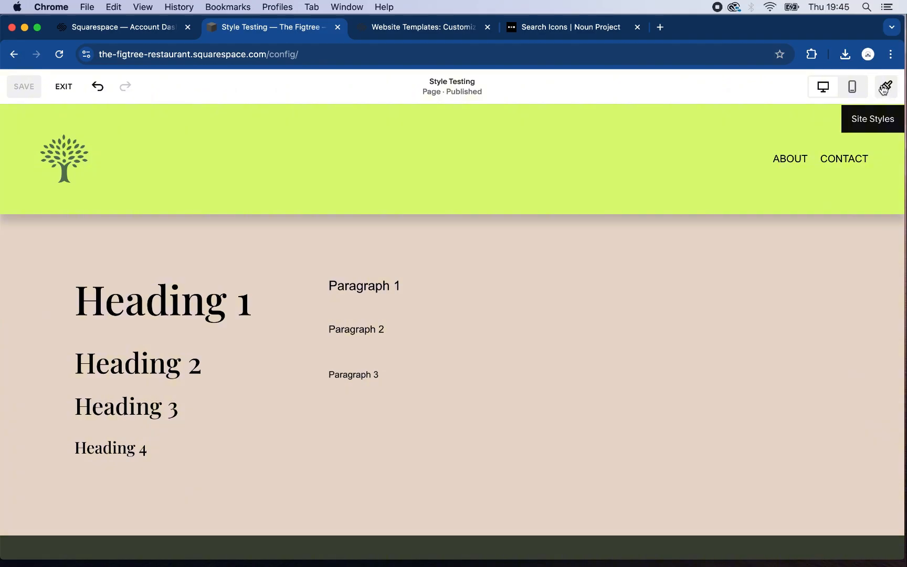
left_click(884, 88)
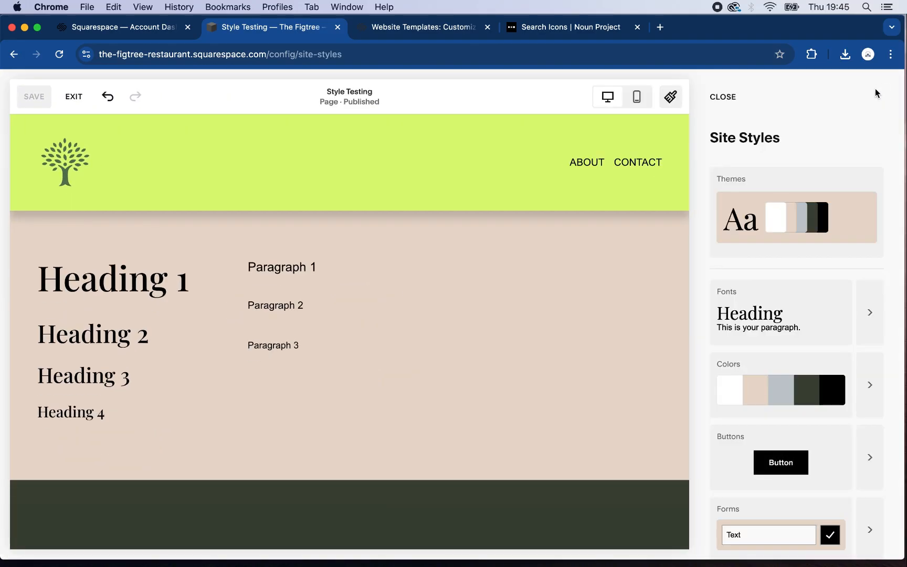
scroll(789, 350, "down", 2)
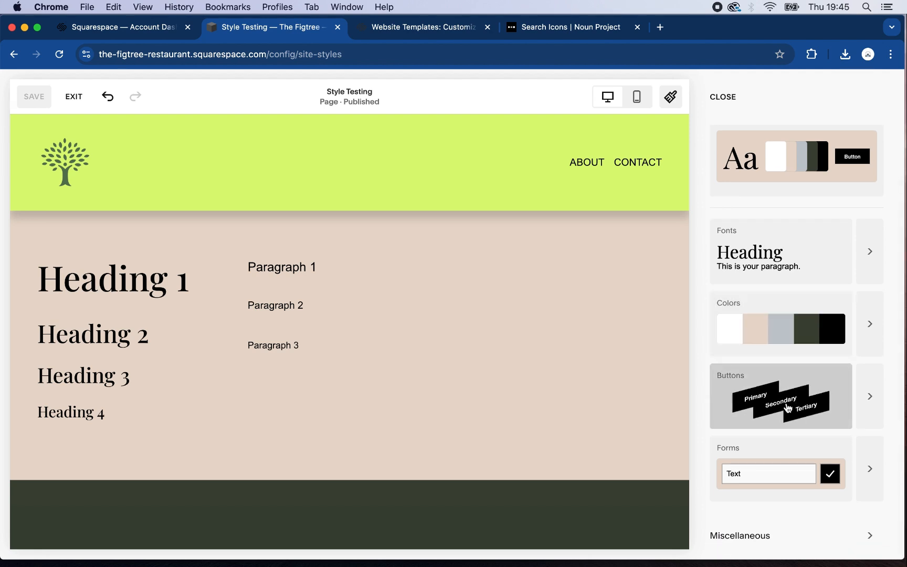
left_click(867, 395)
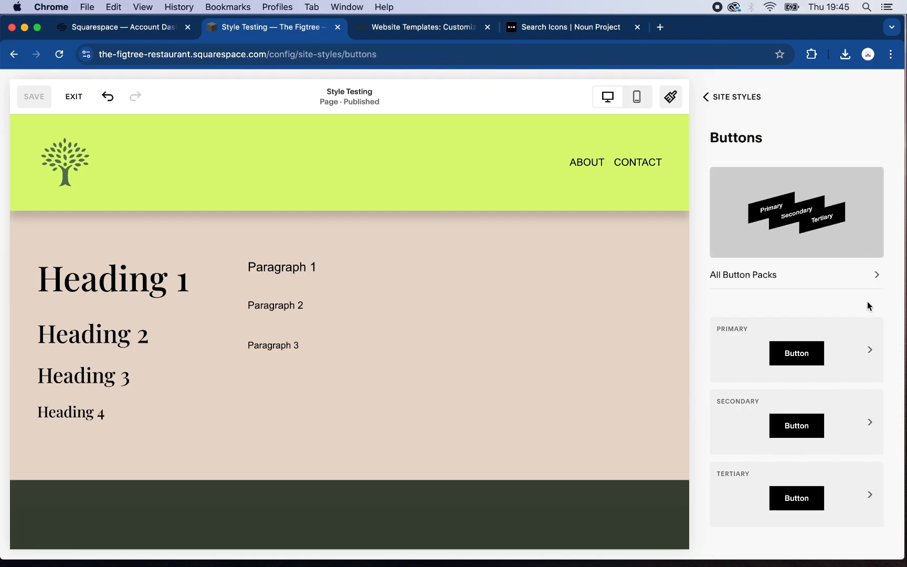
left_click(874, 276)
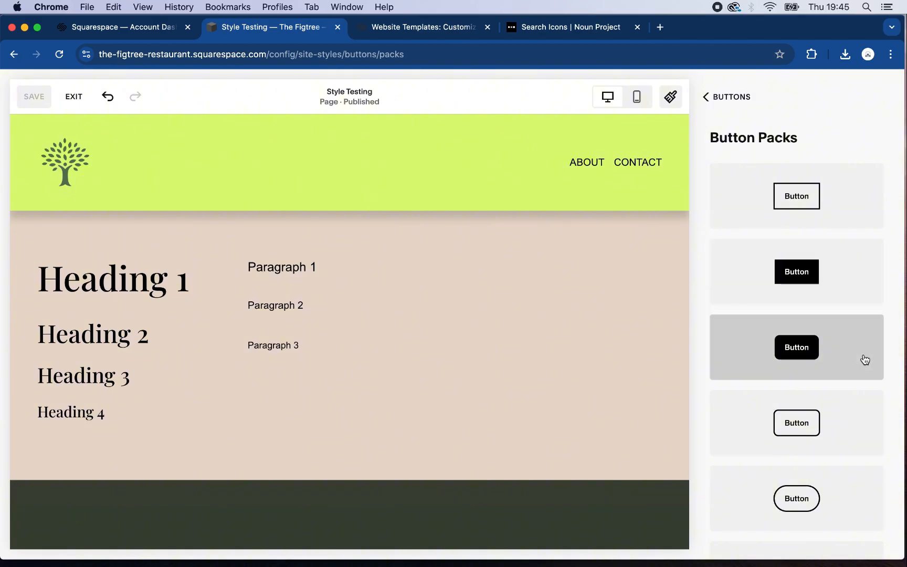
left_click(798, 271)
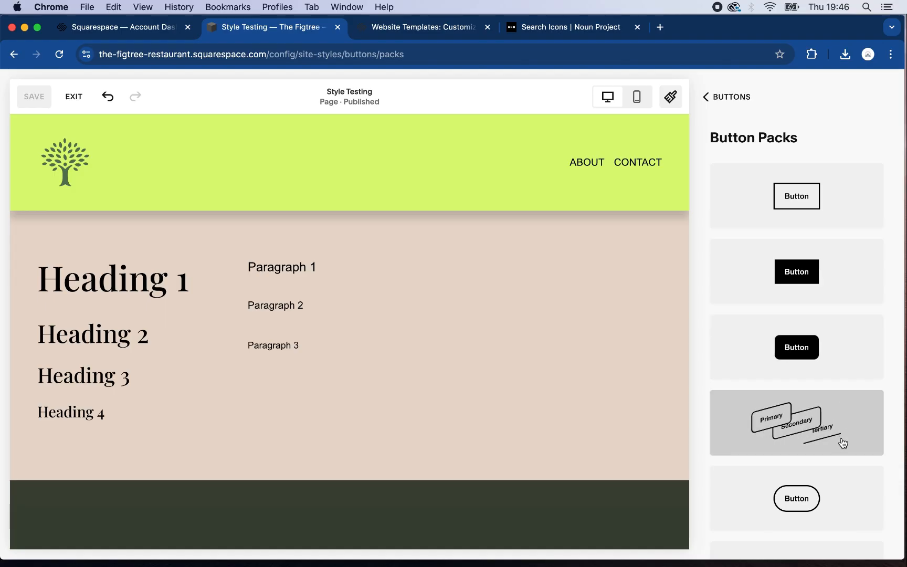
Step: Browse the remaining button pack designs and their primary, secondary and tertiary styles, and close the site styles
scroll(838, 425, "down", 5)
scroll(838, 359, "down", 8)
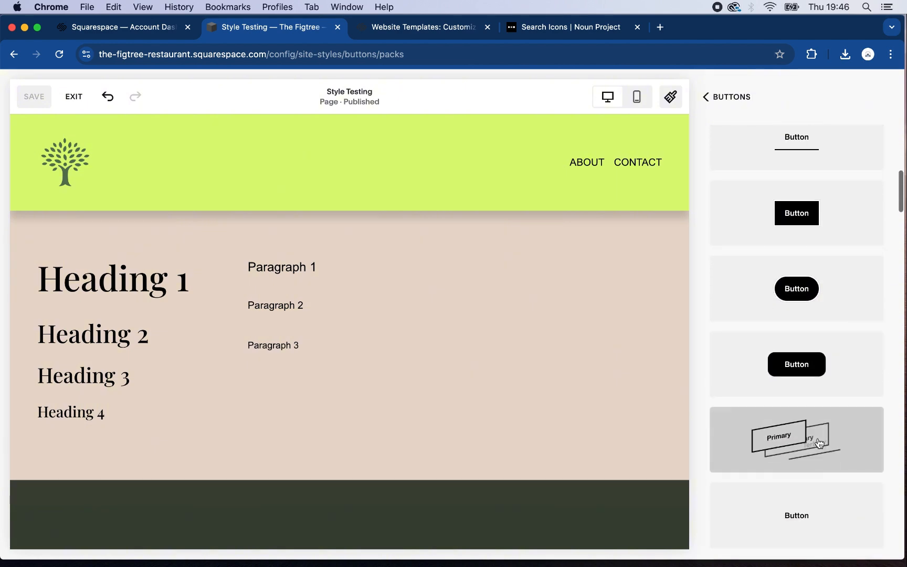
scroll(840, 444, "down", 6)
scroll(841, 444, "down", 3)
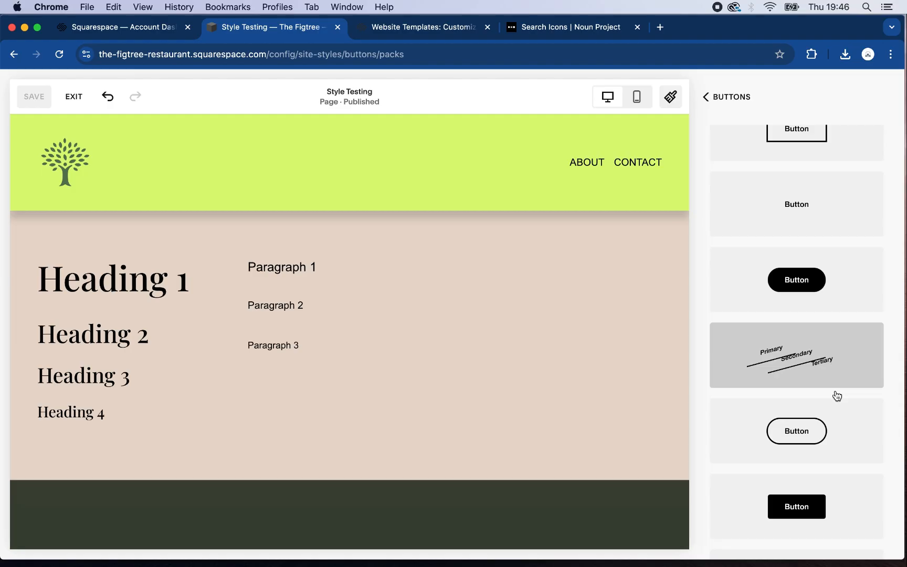
scroll(820, 475, "down", 2)
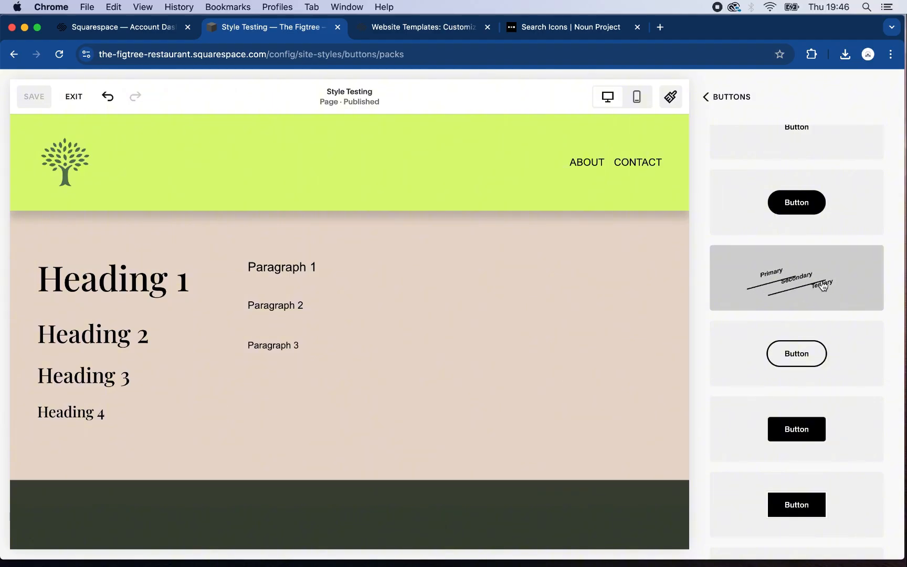
scroll(853, 284, "down", 2)
scroll(853, 284, "up", 3)
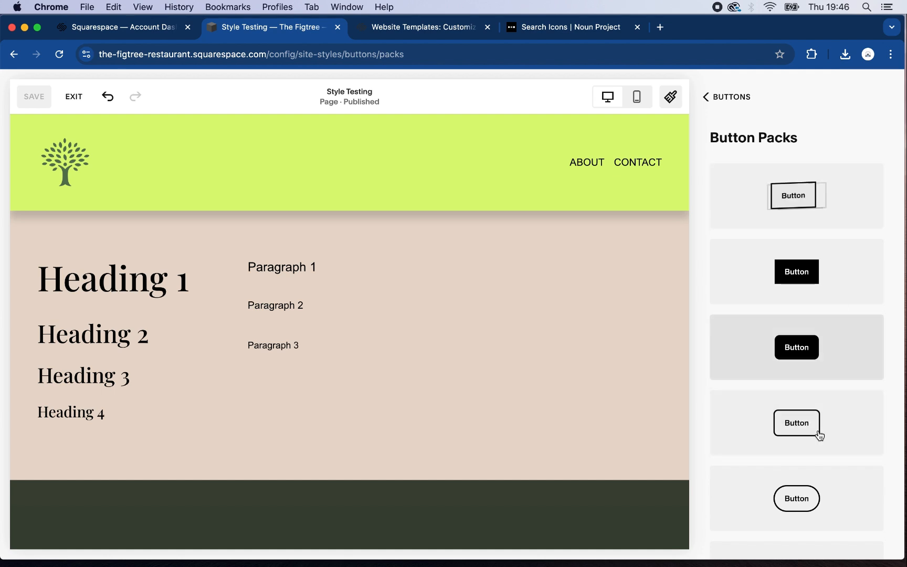
scroll(819, 435, "down", 2)
scroll(818, 435, "down", 5)
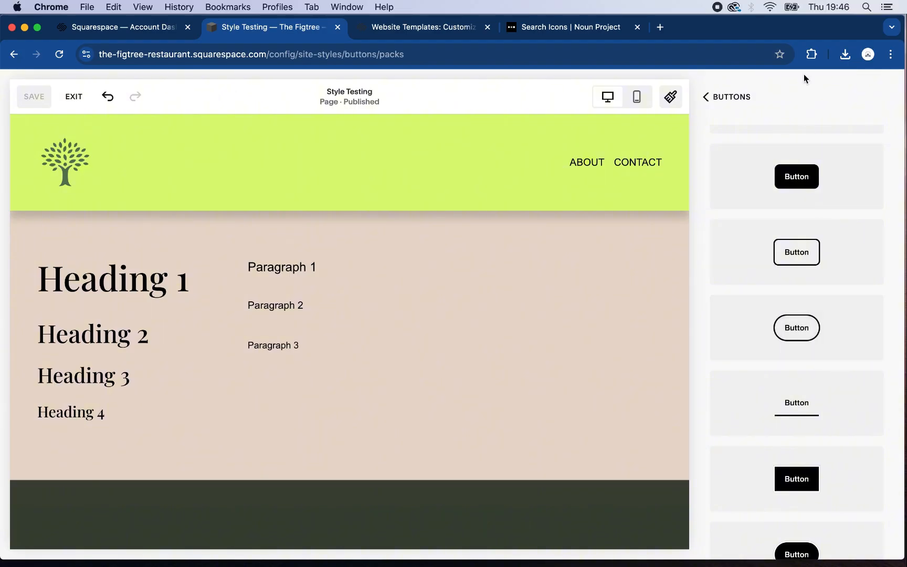
left_click(706, 95)
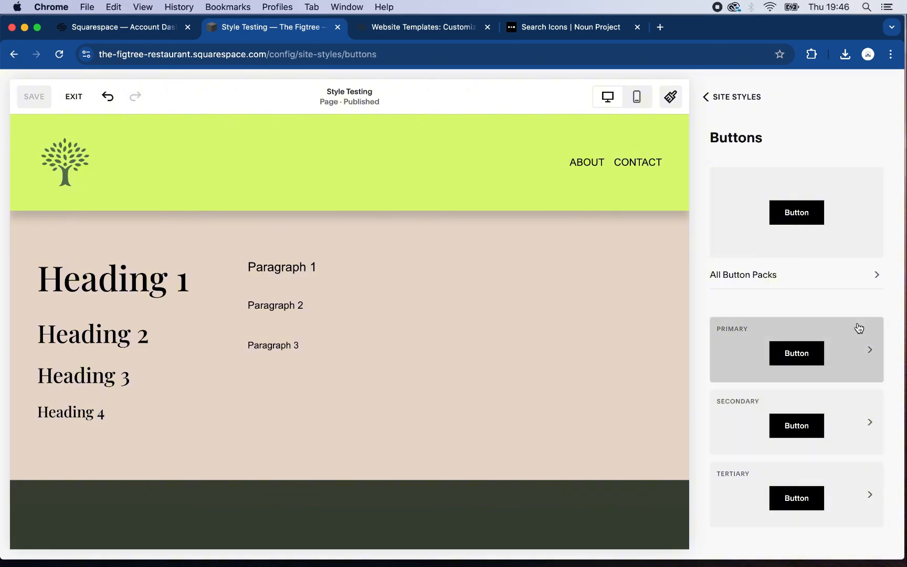
left_click(704, 97)
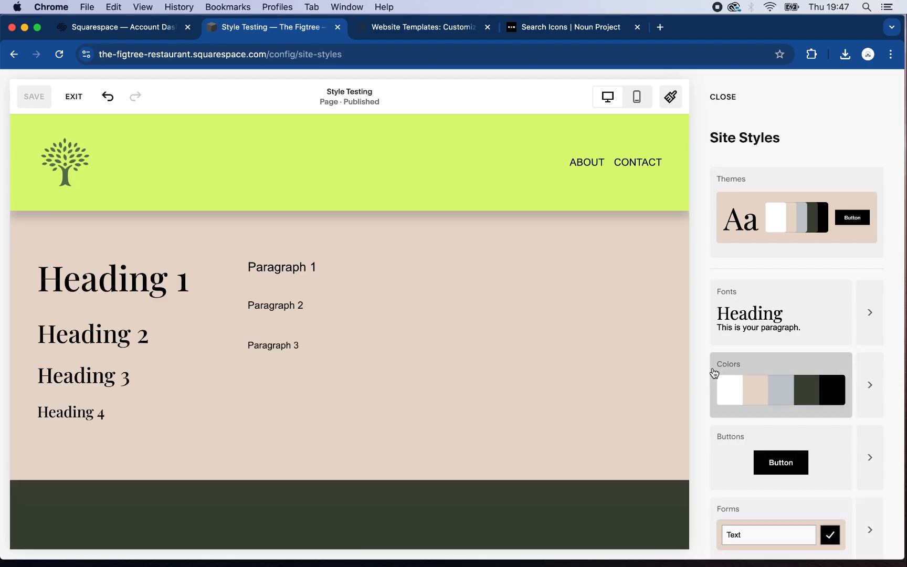
scroll(708, 424, "down", 2)
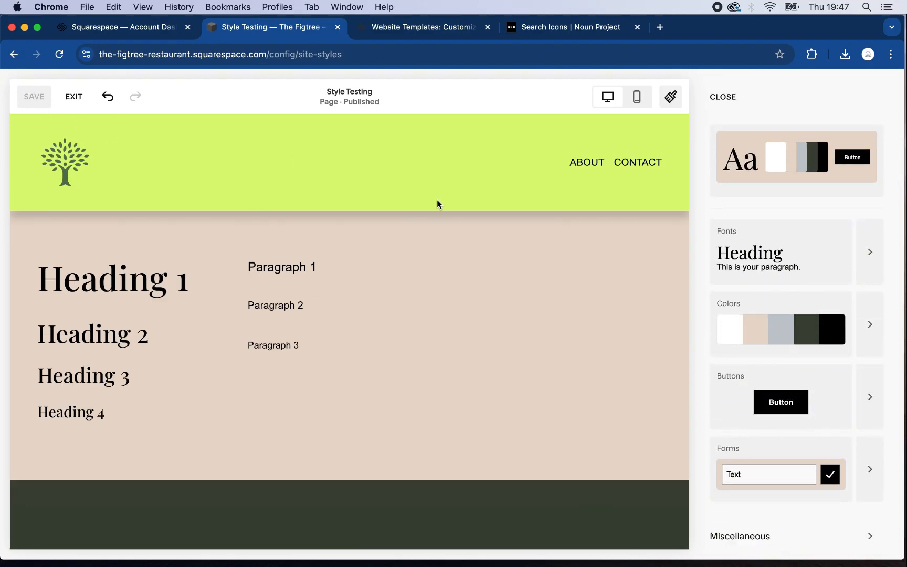
left_click(722, 96)
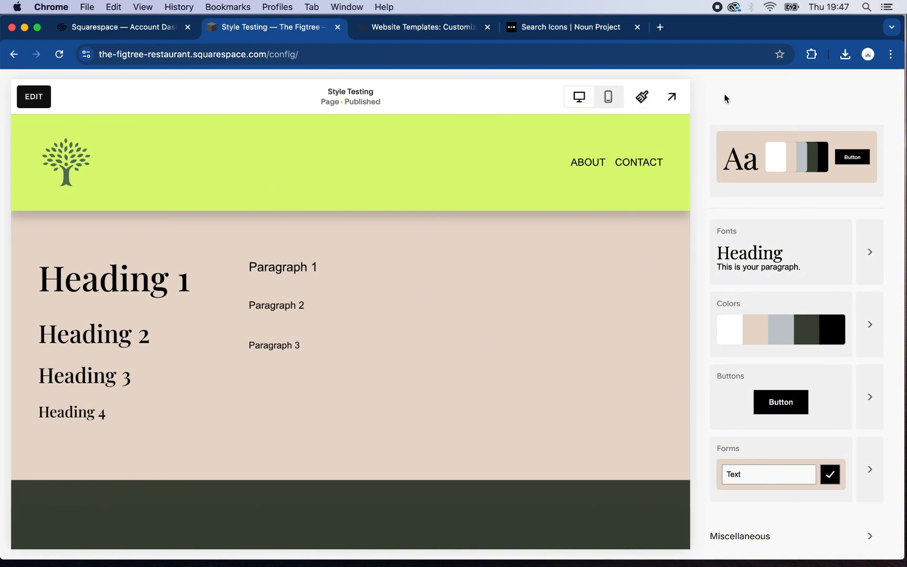
Step: Return to editing the Style Testing page and open the site footer for editing
left_click(474, 315)
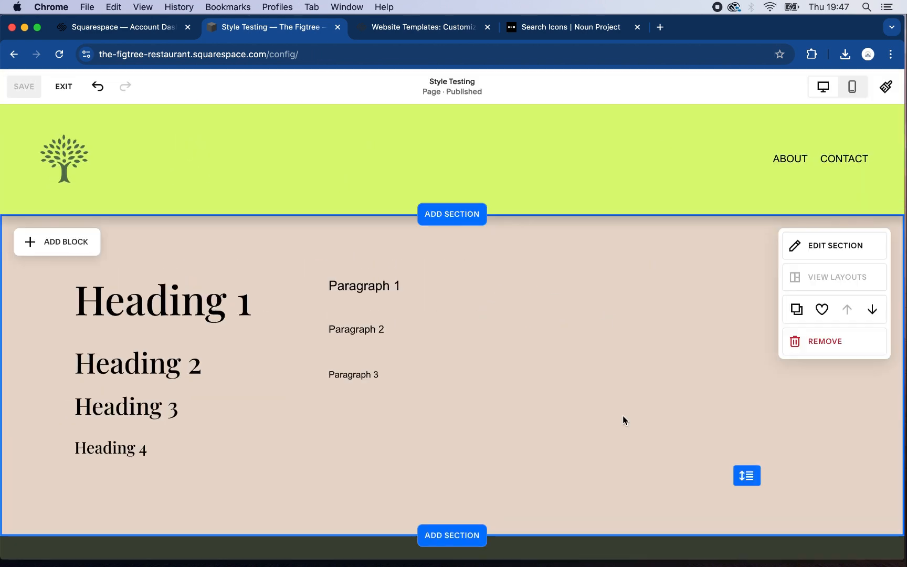
scroll(622, 417, "down", 1)
scroll(623, 416, "up", 1)
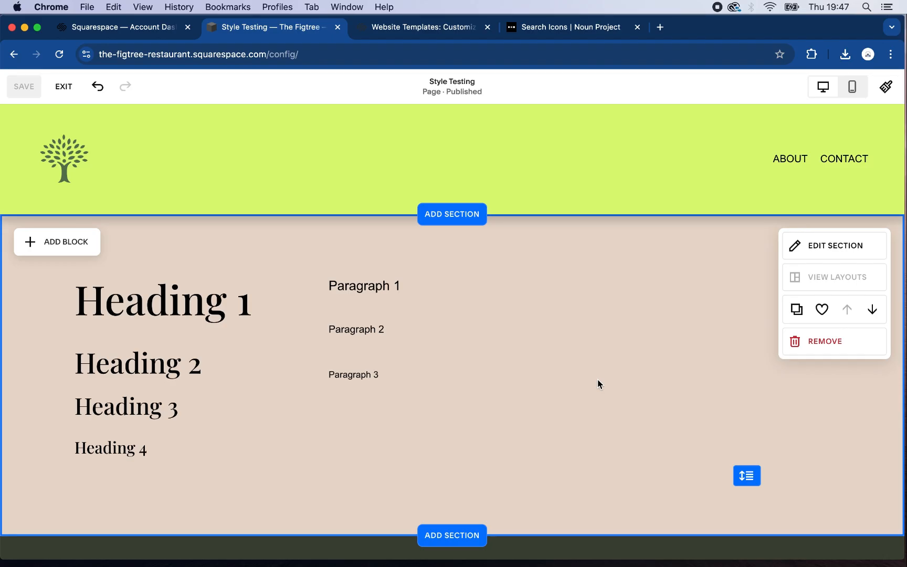
scroll(588, 393, "down", 5)
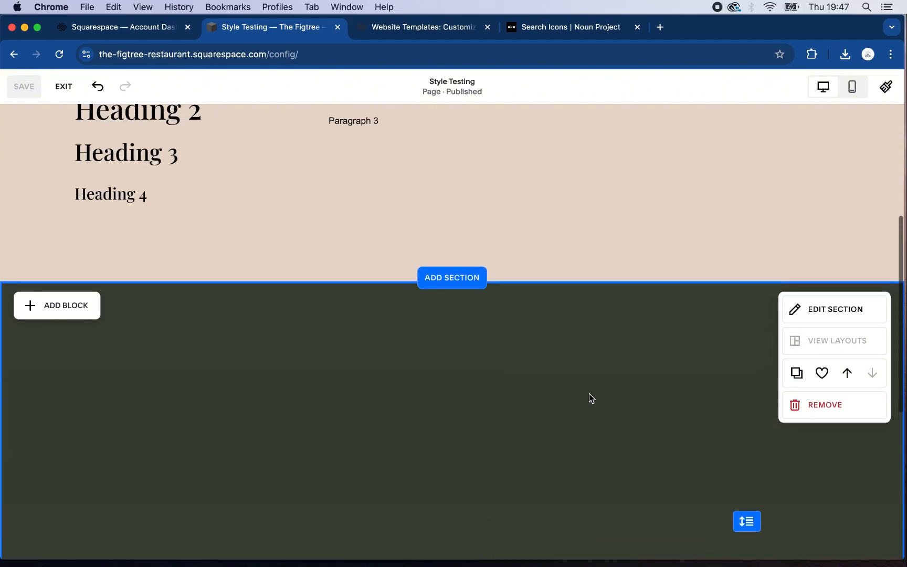
scroll(590, 393, "up", 3)
scroll(590, 395, "down", 6)
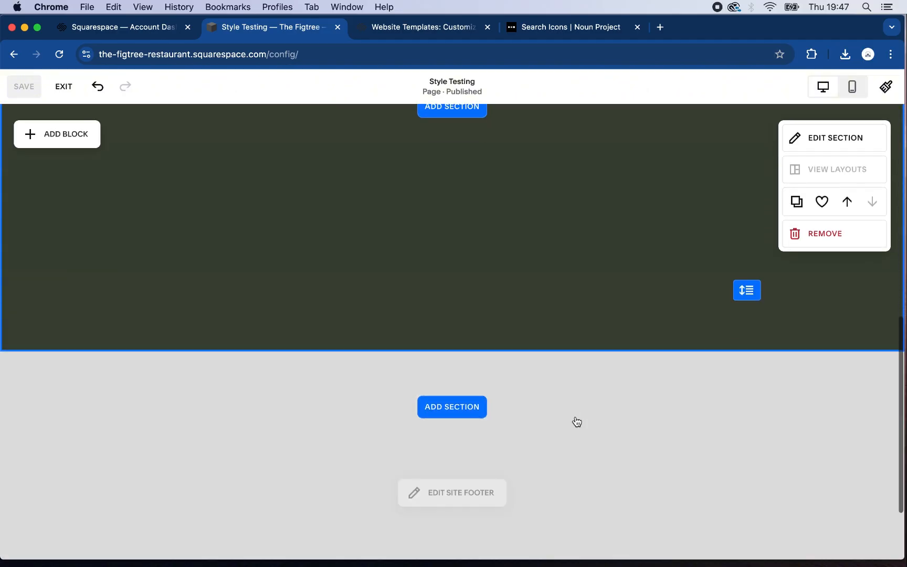
scroll(576, 421, "down", 2)
scroll(576, 422, "up", 1)
scroll(576, 421, "down", 1)
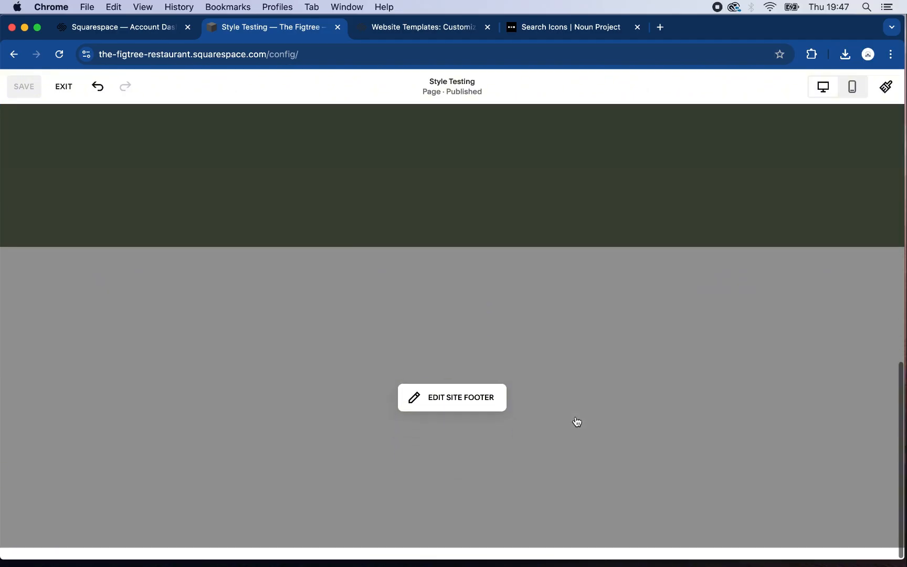
left_click(453, 399)
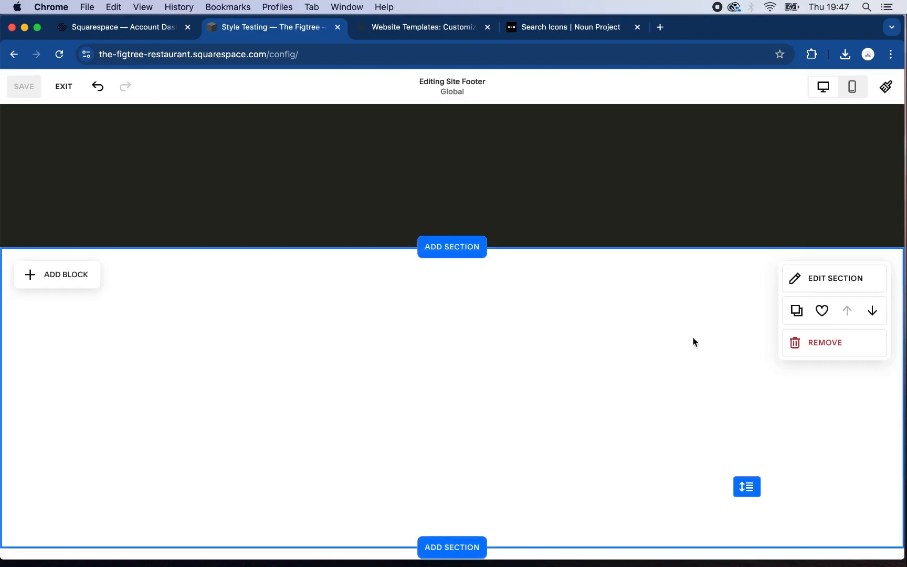
Step: Try the Darkest 1, Bright 1 and Darkest 2 color themes on the footer section and settle on Darkest 1
left_click(836, 277)
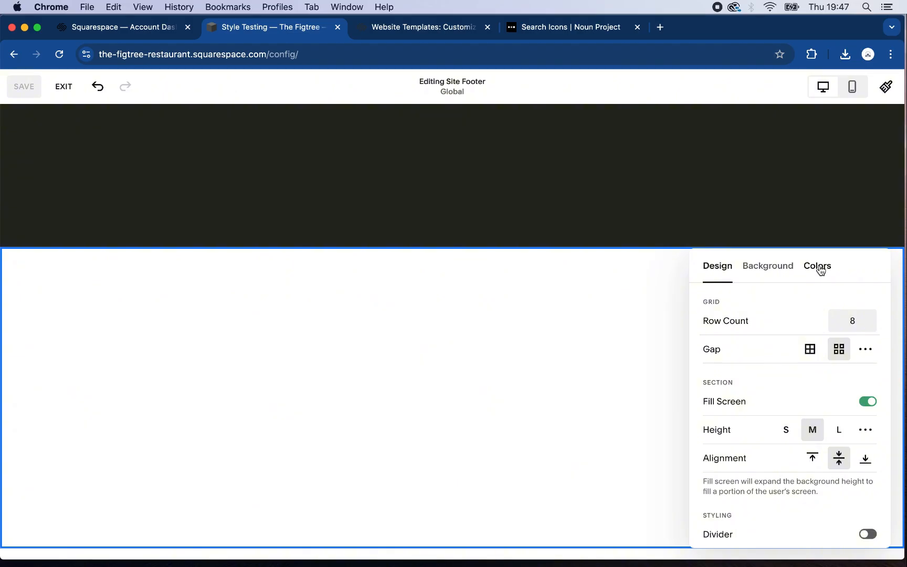
left_click(815, 269)
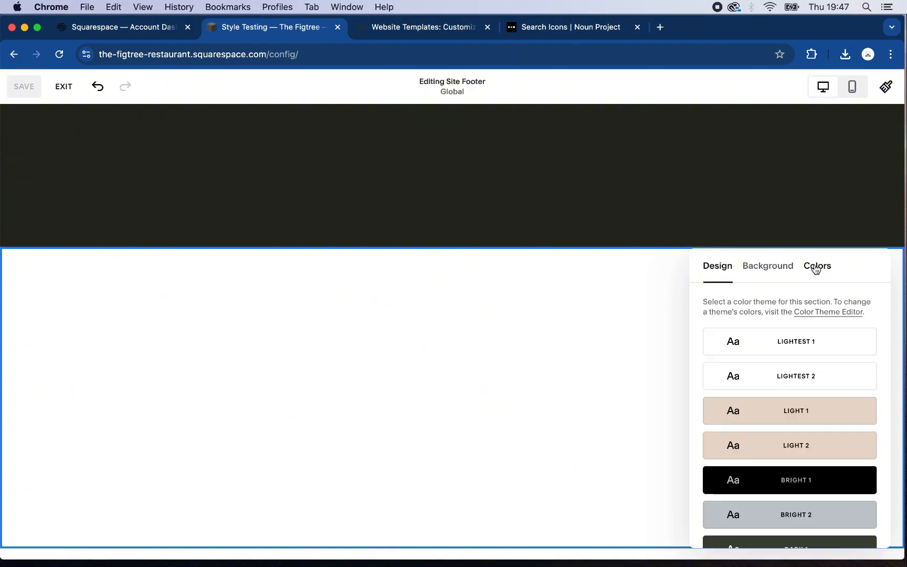
scroll(835, 415, "down", 5)
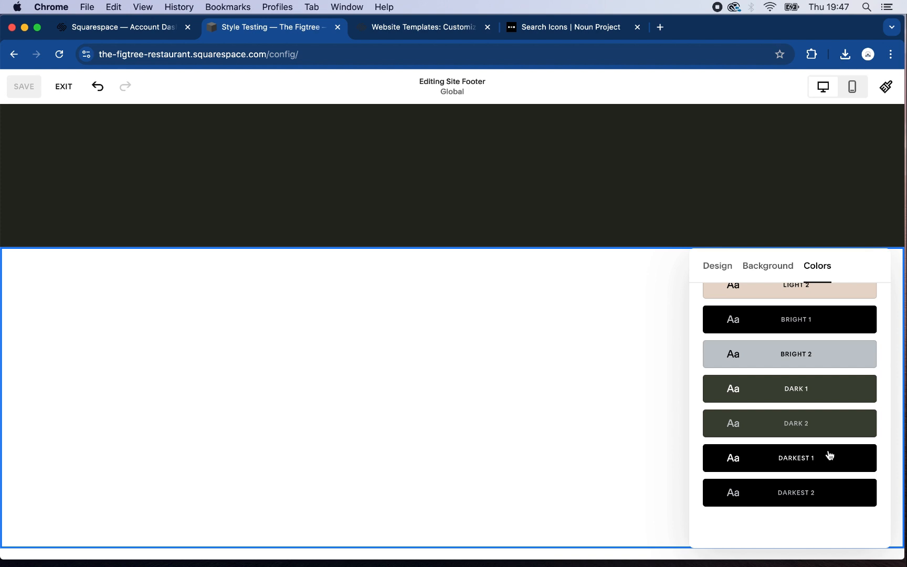
left_click(827, 459)
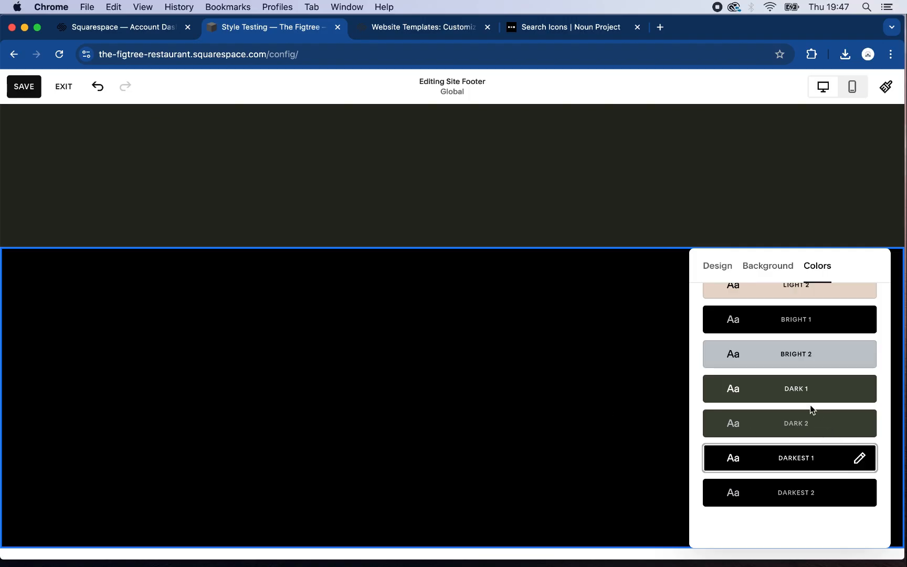
scroll(809, 408, "up", 3)
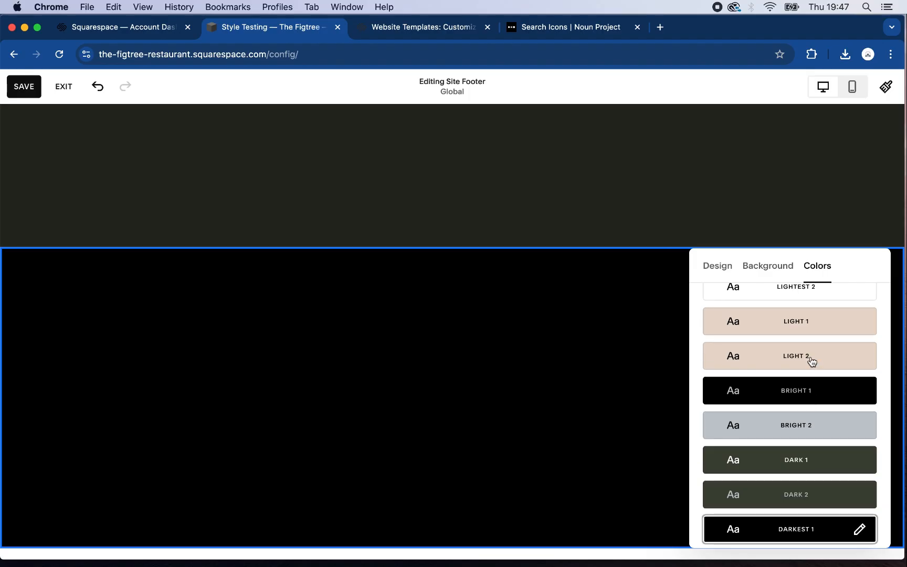
left_click(809, 392)
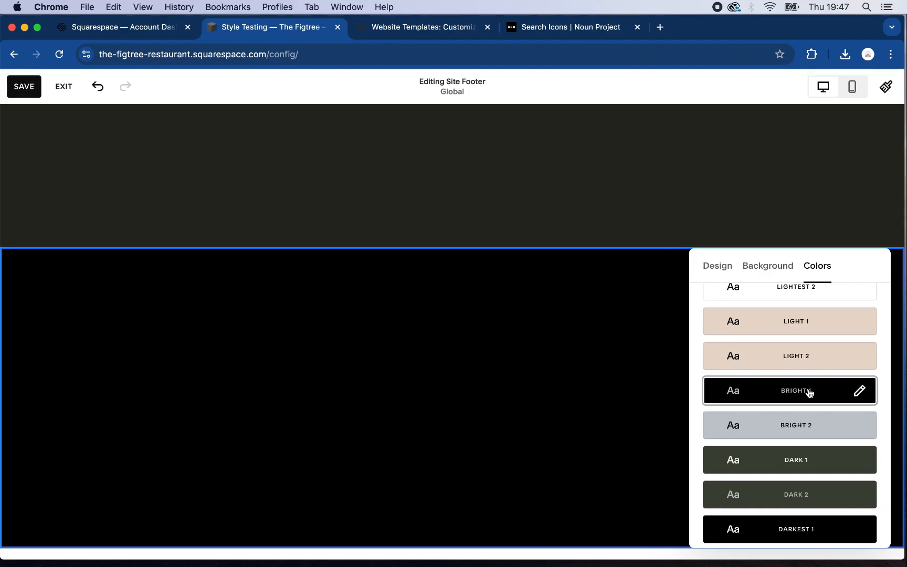
scroll(841, 513, "down", 3)
left_click(815, 491)
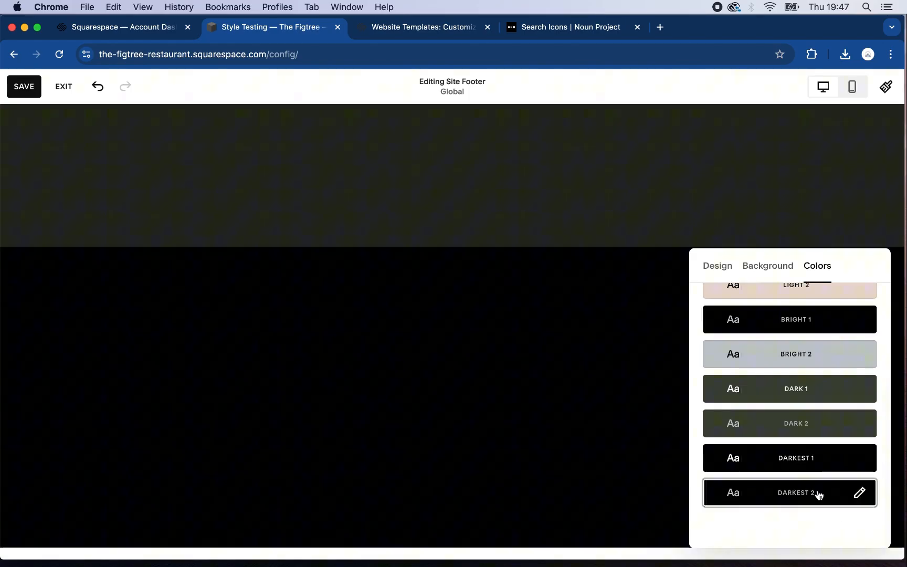
left_click(810, 460)
left_click(544, 432)
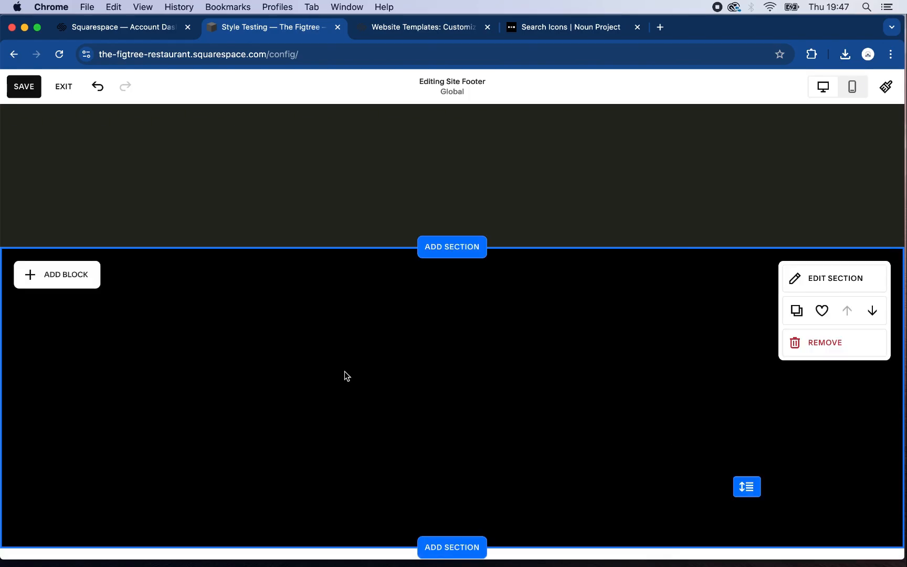
Step: Add an image block to the black footer section and fill it with the first The-Figtree.png from the image library
scroll(344, 371, "up", 1)
scroll(344, 372, "down", 1)
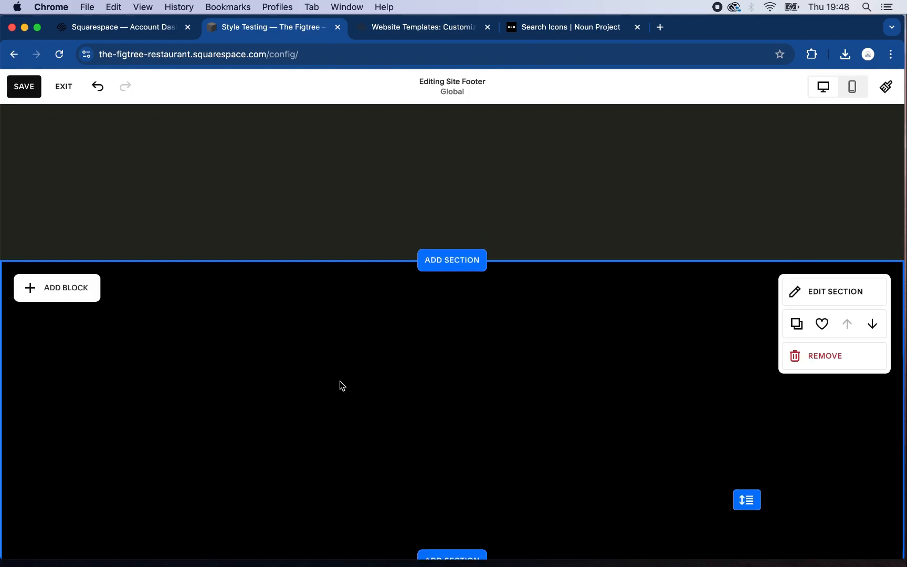
left_click(70, 290)
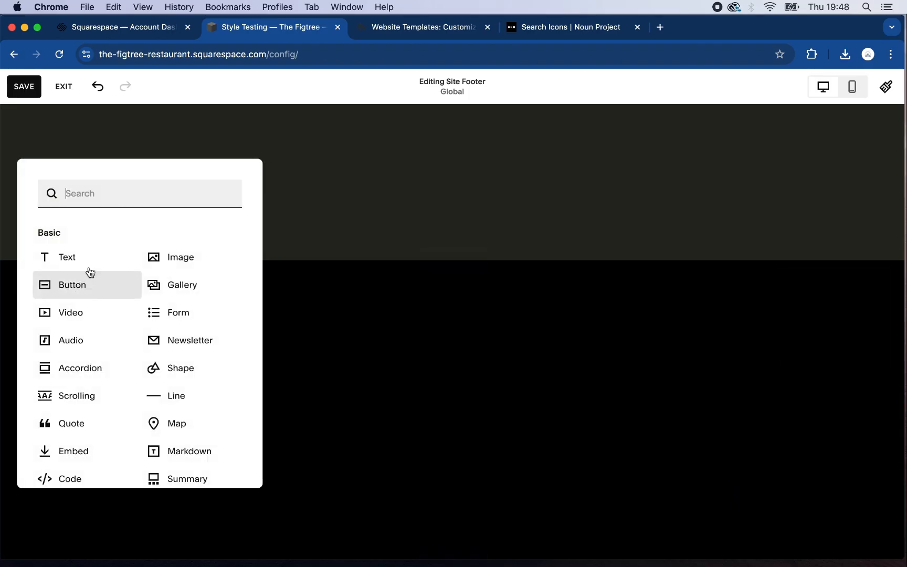
left_click(173, 265)
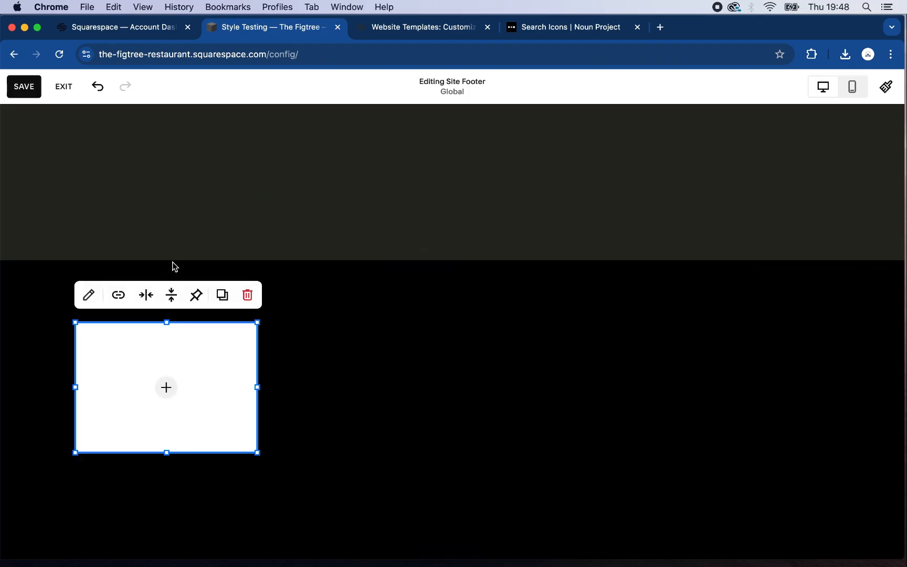
left_click(168, 388)
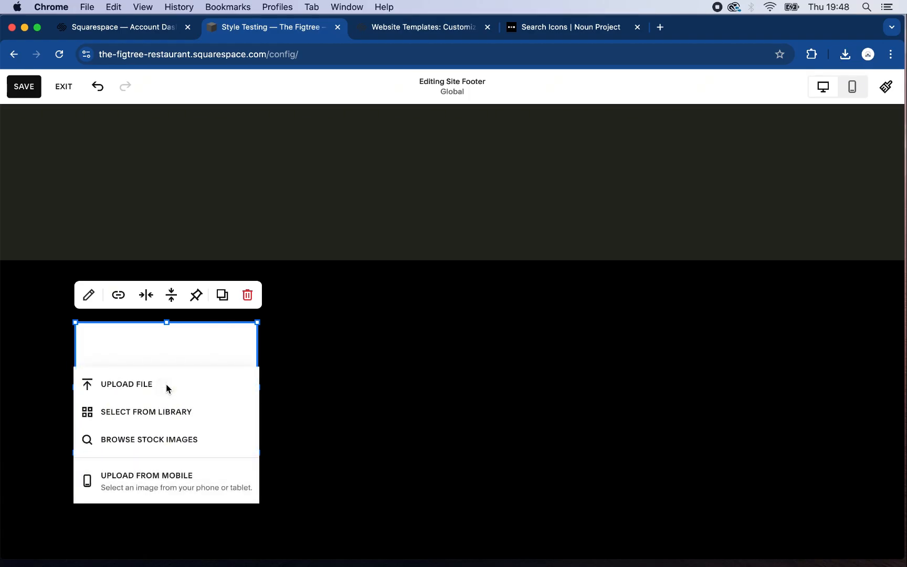
left_click(171, 411)
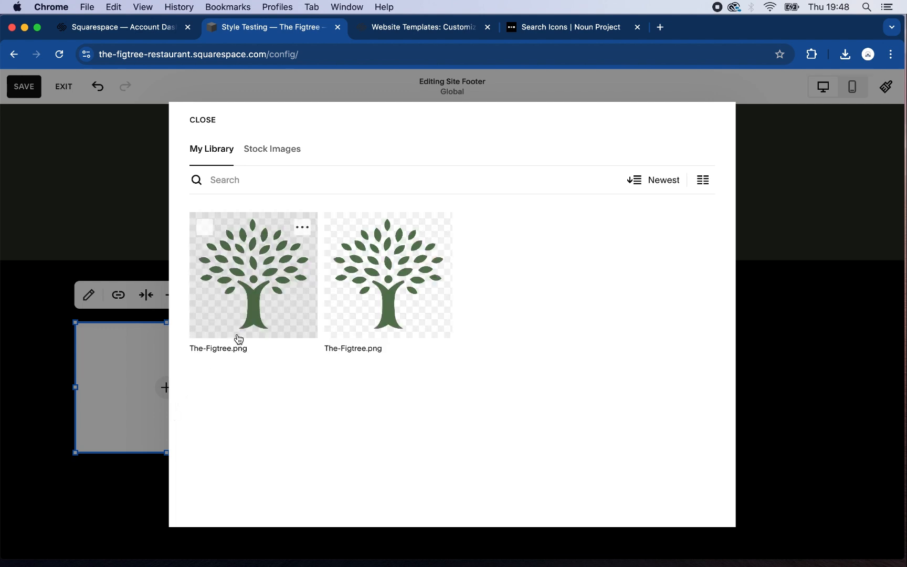
left_click(261, 295)
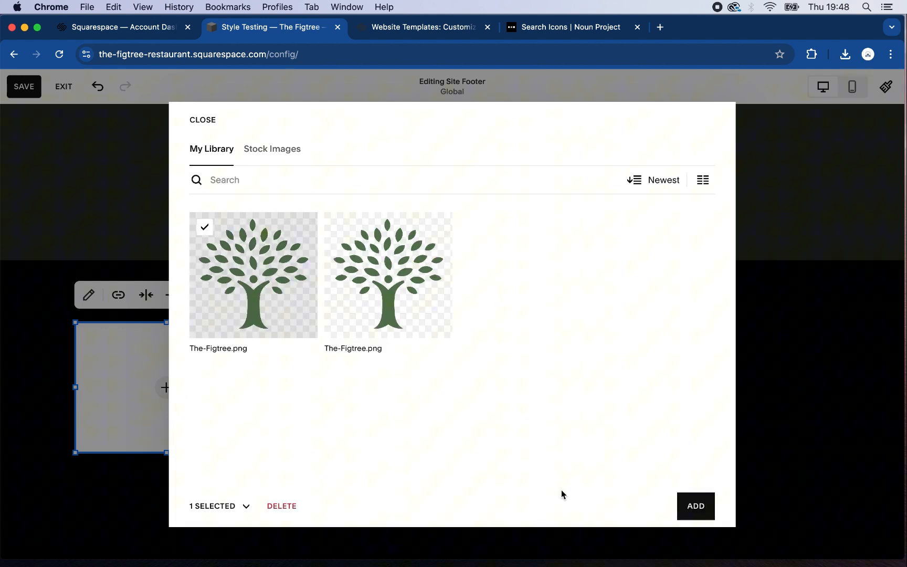
left_click(682, 507)
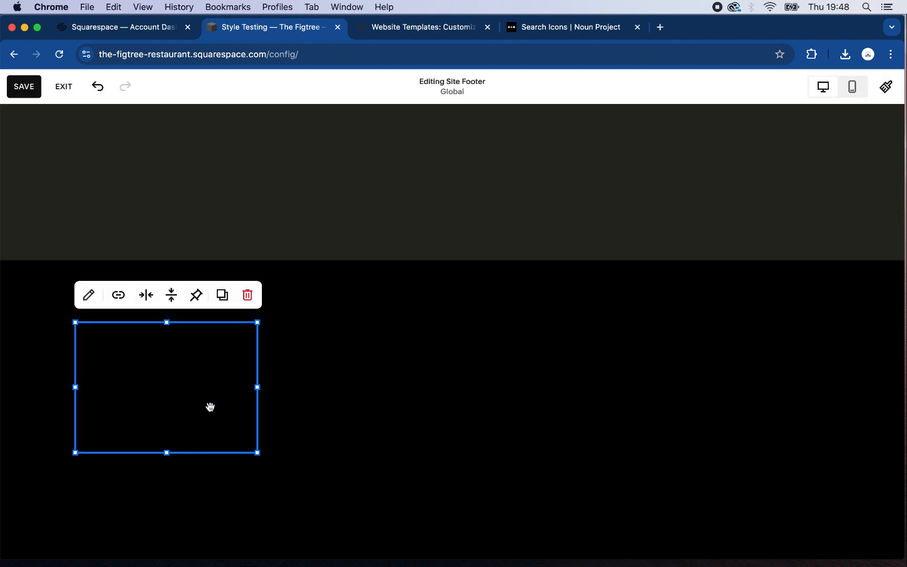
Step: Shrink the tree logo to a small icon and centre it horizontally near the top of the black footer section
left_click_drag(75, 452, 465, 354)
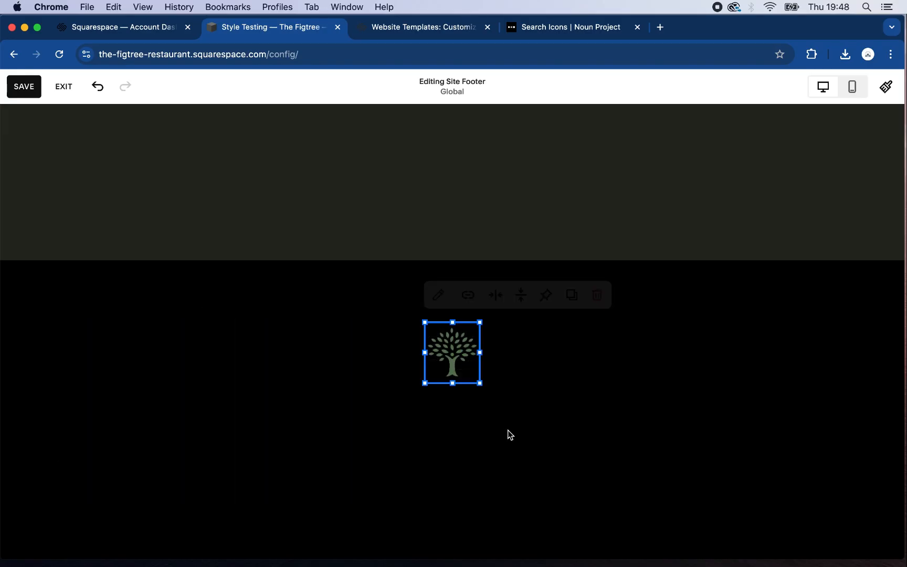
left_click(507, 430)
scroll(507, 430, "up", 1)
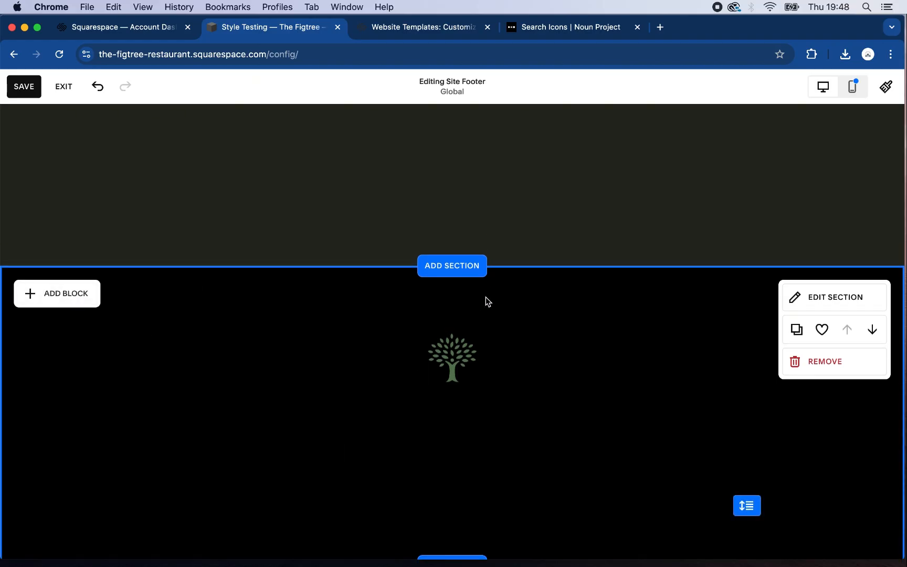
Step: Add a blank section above the black logo section and insert a newsletter block in it
left_click(460, 270)
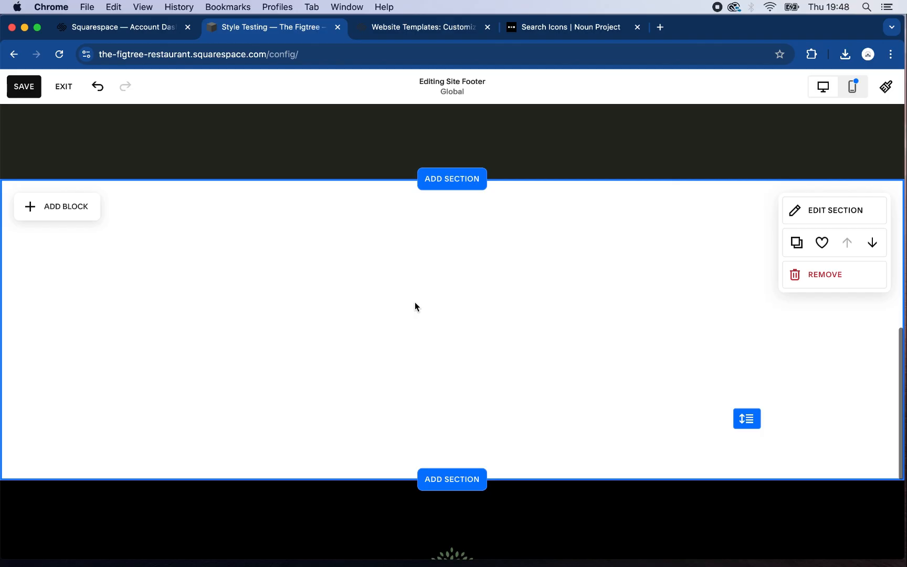
left_click(73, 207)
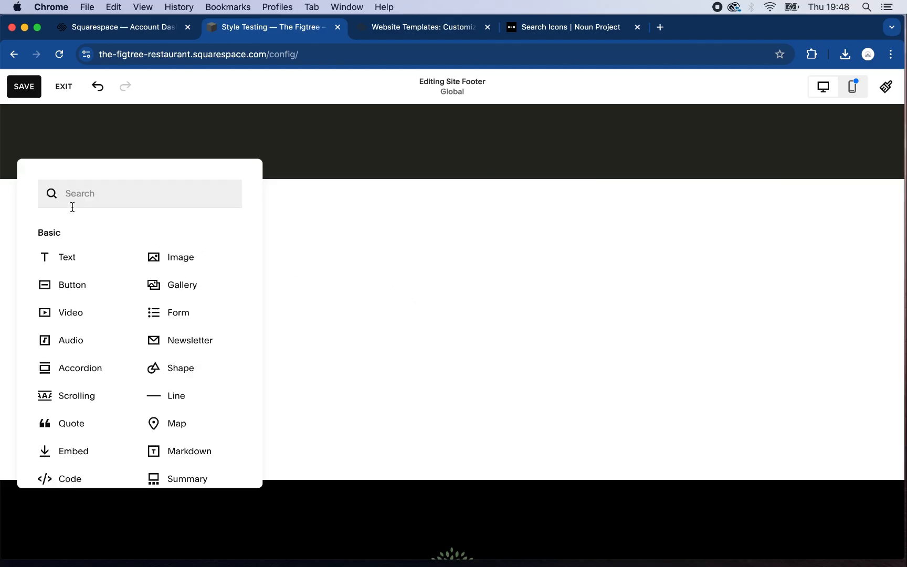
left_click(201, 342)
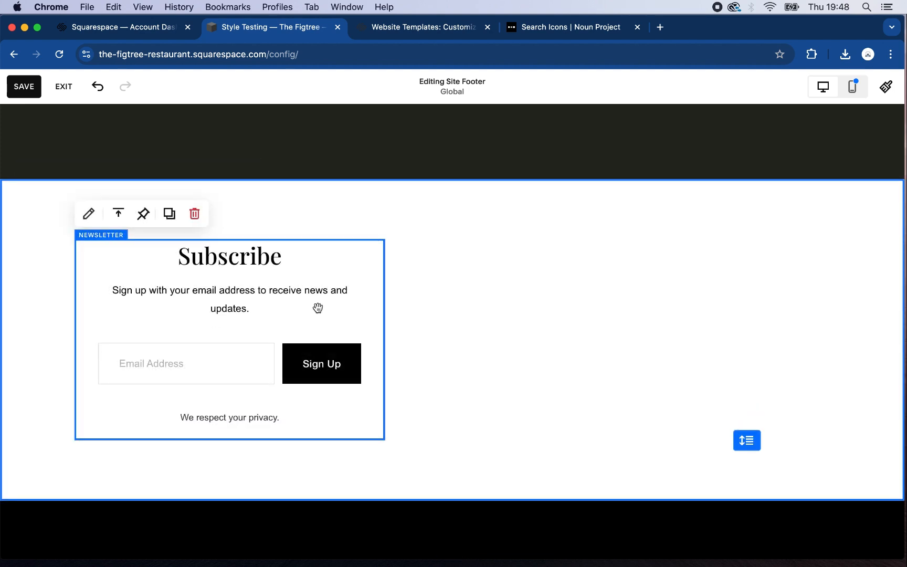
Step: Move the newsletter block toward the middle of the white section and widen it across most of the section
left_click_drag(316, 304, 546, 296)
left_click_drag(297, 339, 128, 308)
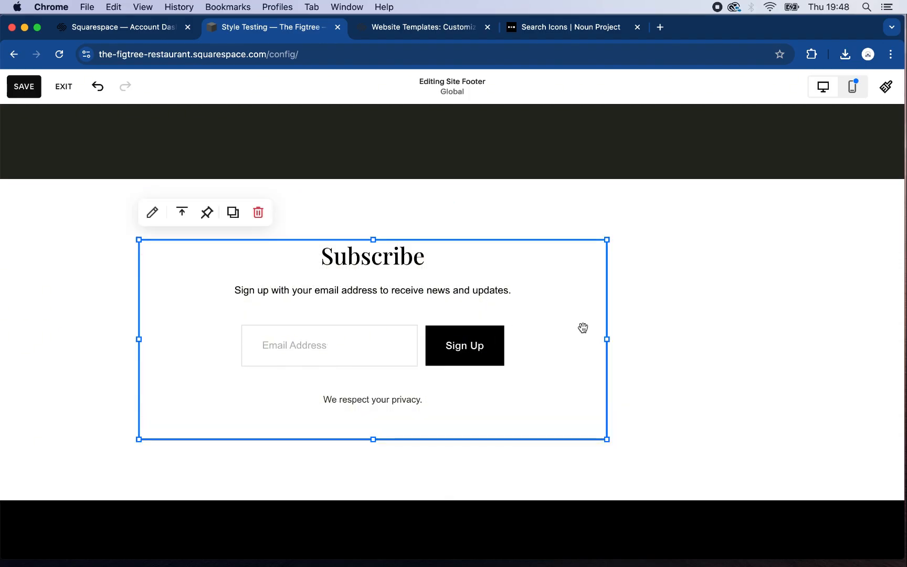
left_click_drag(669, 352, 732, 350)
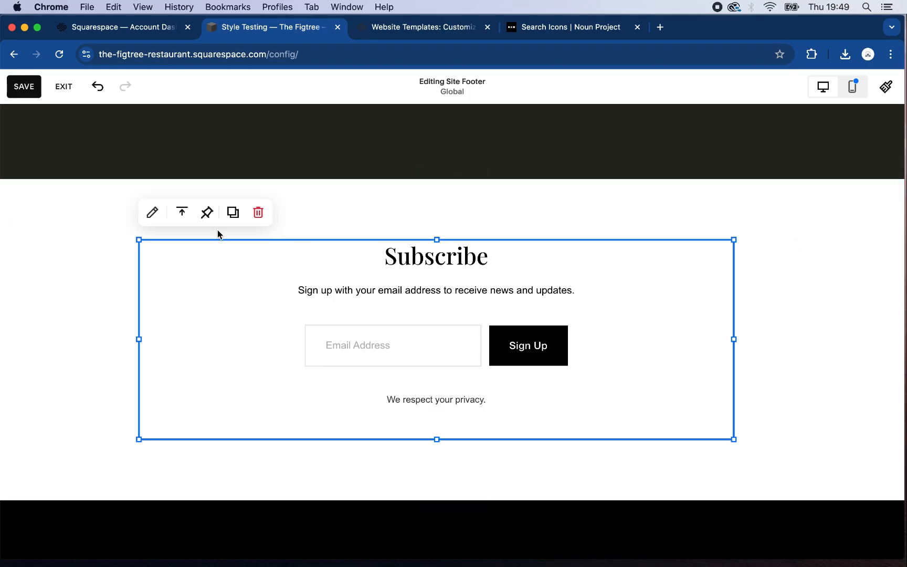
Step: Clear the newsletter block's title, then widen the block slightly and move it lower so it sits centred in the section
left_click(153, 212)
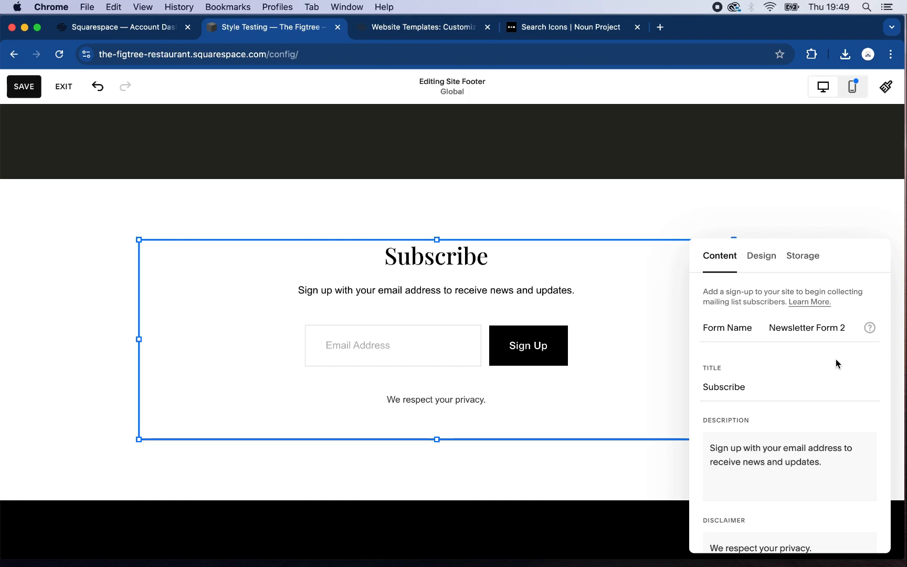
left_click(721, 390)
double_click(721, 390)
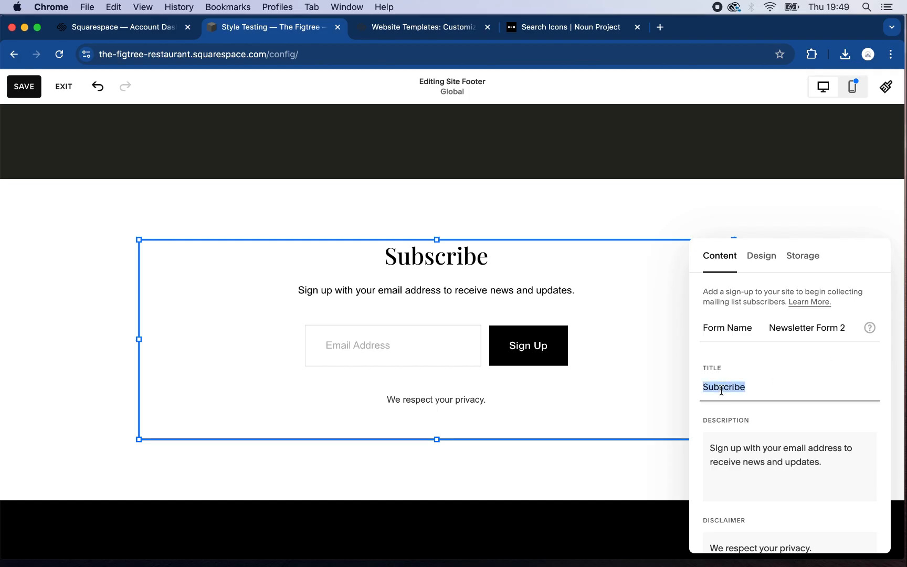
key("BackSpace")
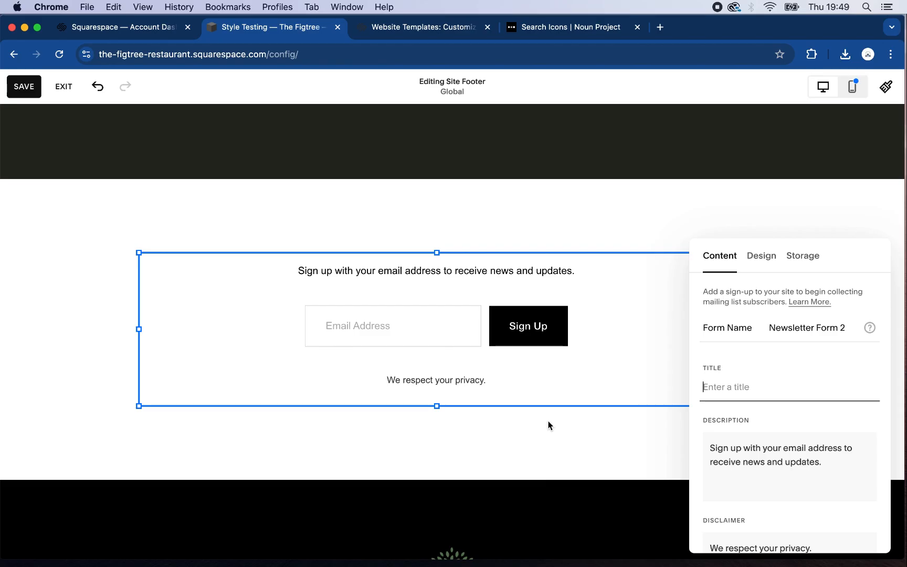
left_click(546, 425)
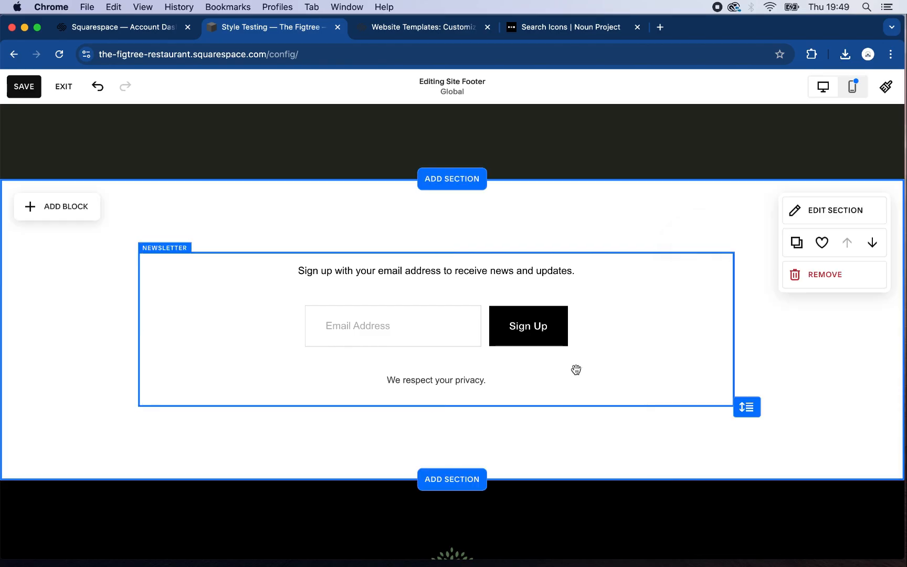
left_click_drag(575, 370, 576, 415)
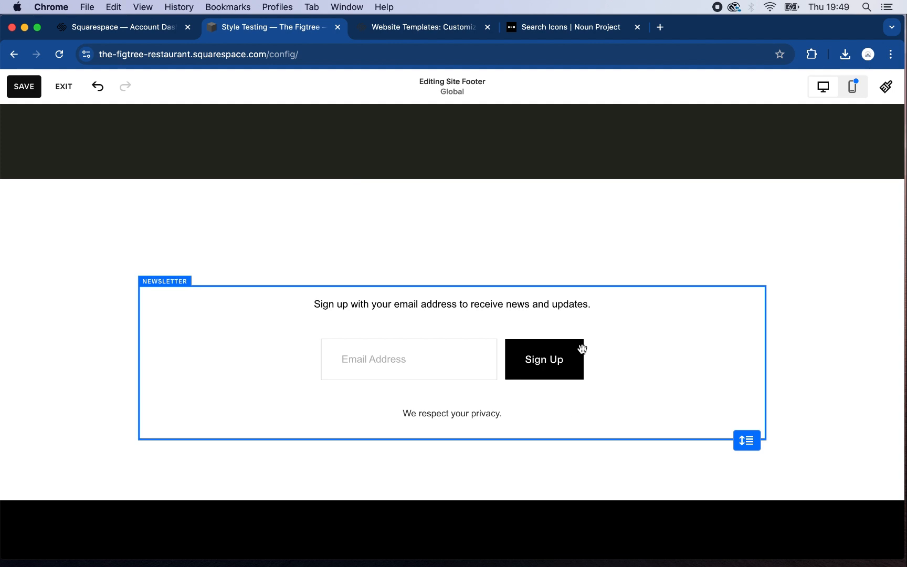
left_click(126, 219)
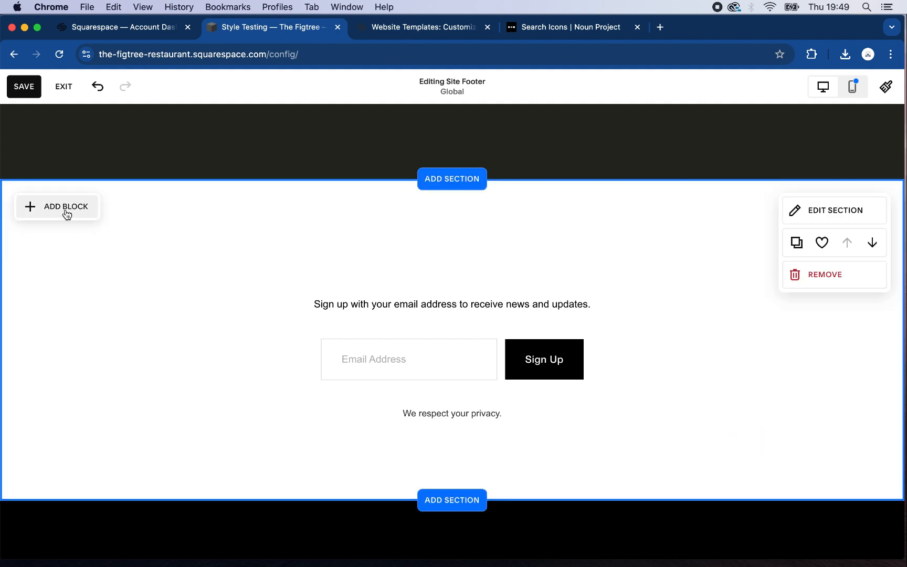
Step: Add a text block centred above the newsletter form and widen it evenly to both sides
left_click(66, 209)
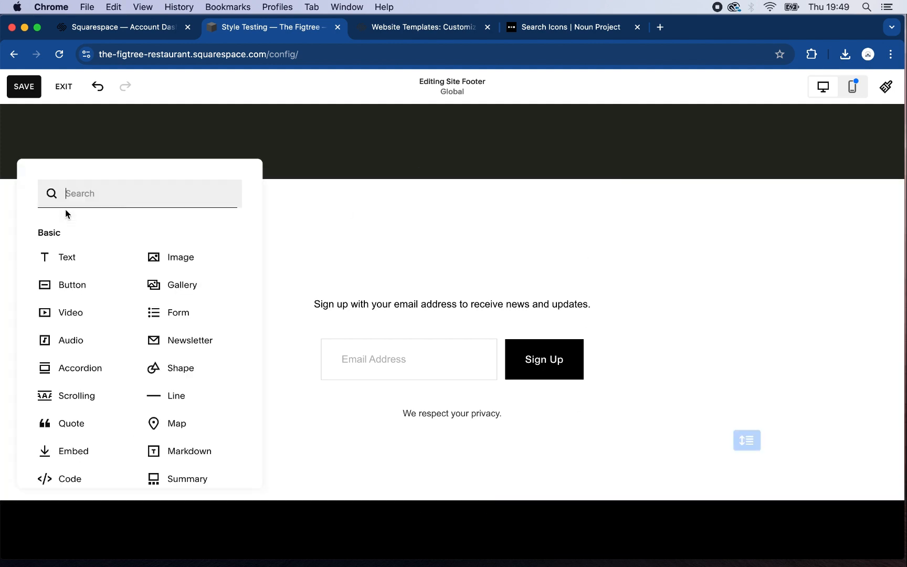
left_click(95, 261)
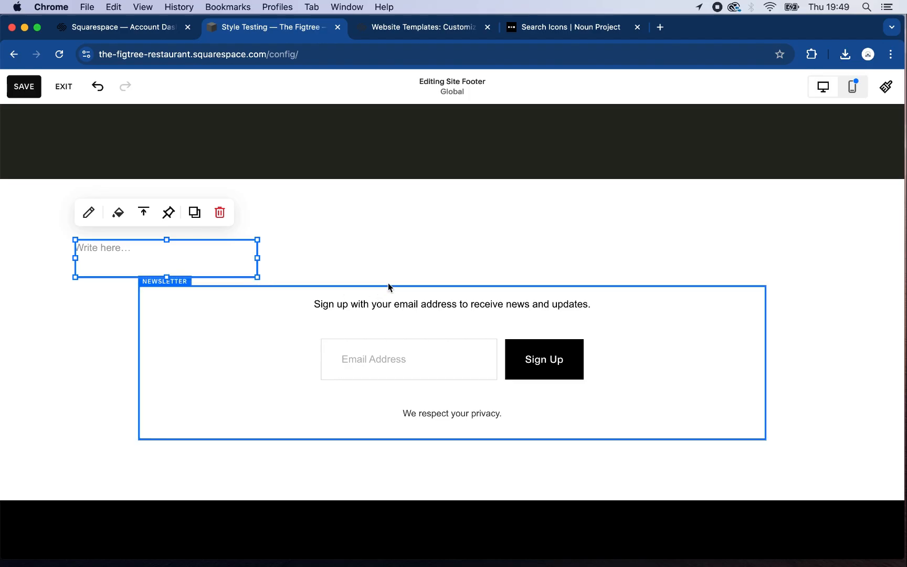
left_click(407, 282)
left_click_drag(205, 261, 485, 268)
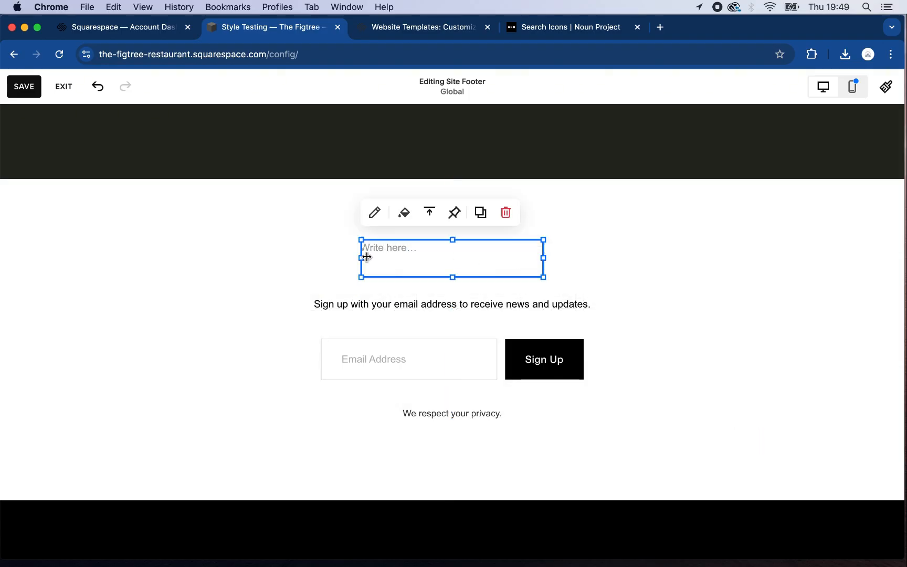
left_click_drag(366, 257, 202, 243)
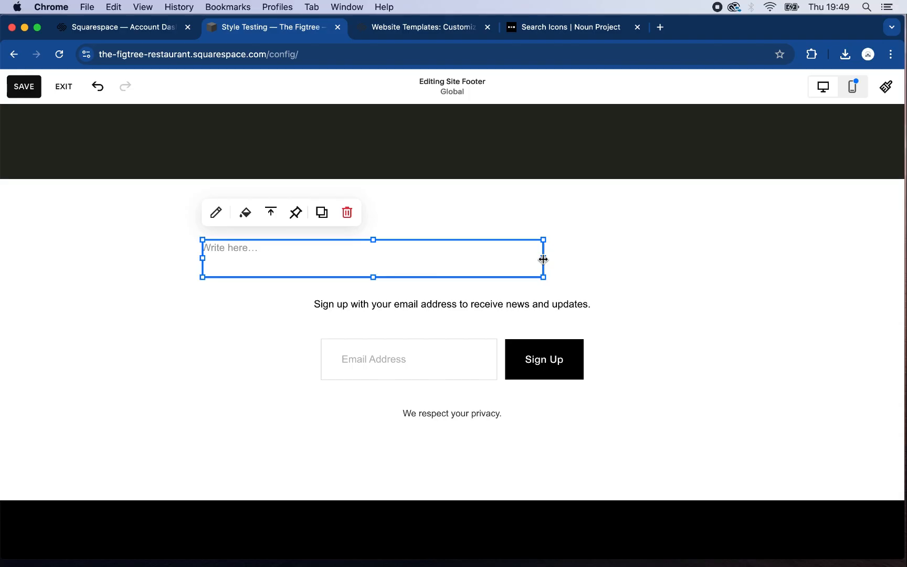
left_click_drag(732, 271, 706, 271)
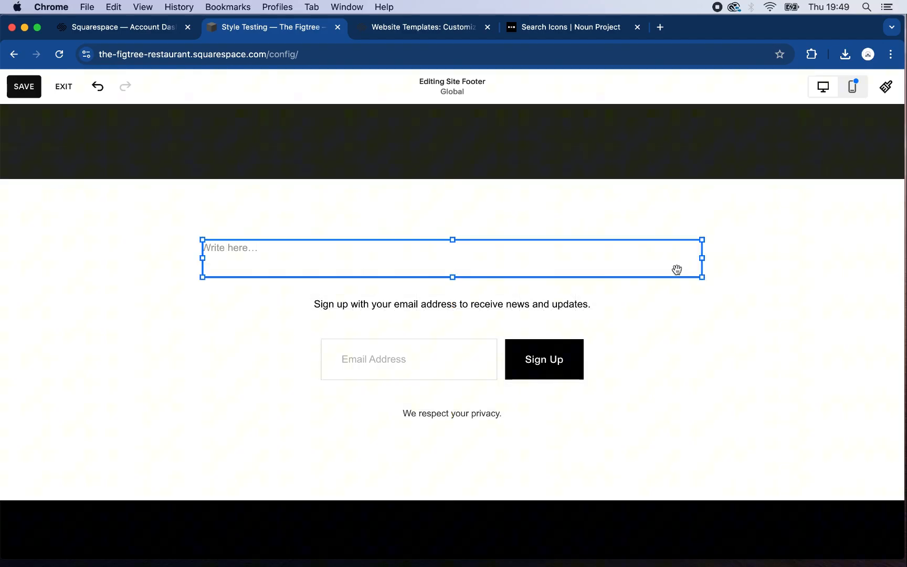
Step: Enter "Keep in touch!" in the new text block above the newsletter form
left_click(645, 252)
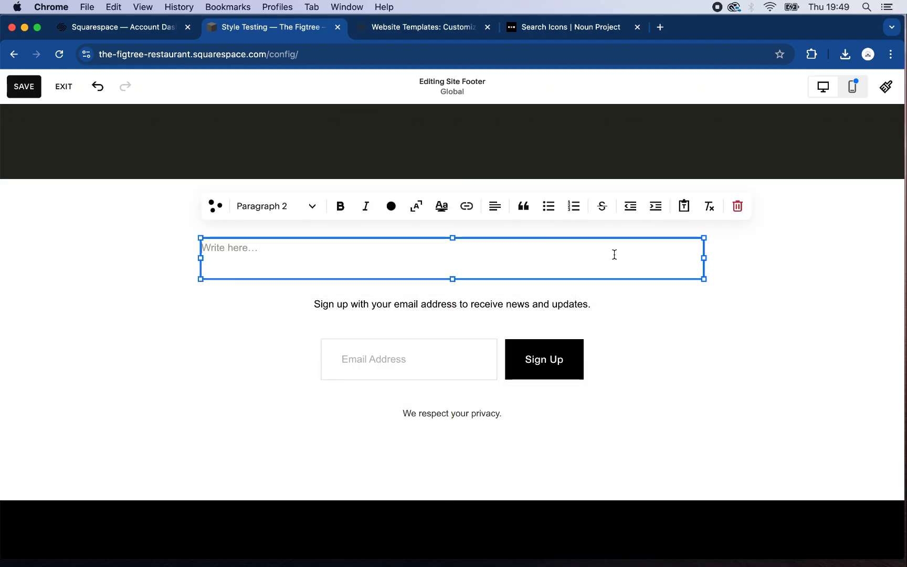
type("K")
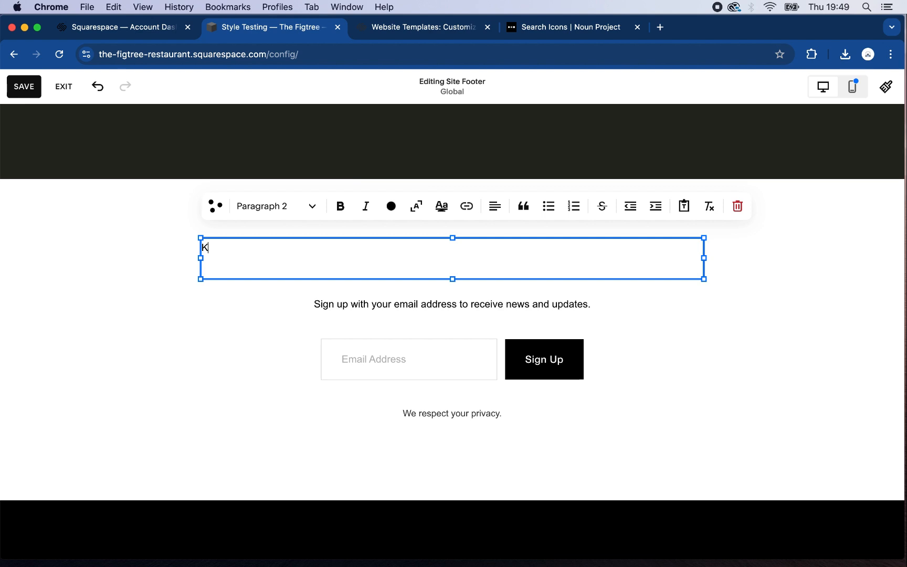
type("eep in touch!")
Step: Centre-align the "Keep in touch!" text and format it as Heading 3
triple_click(438, 247)
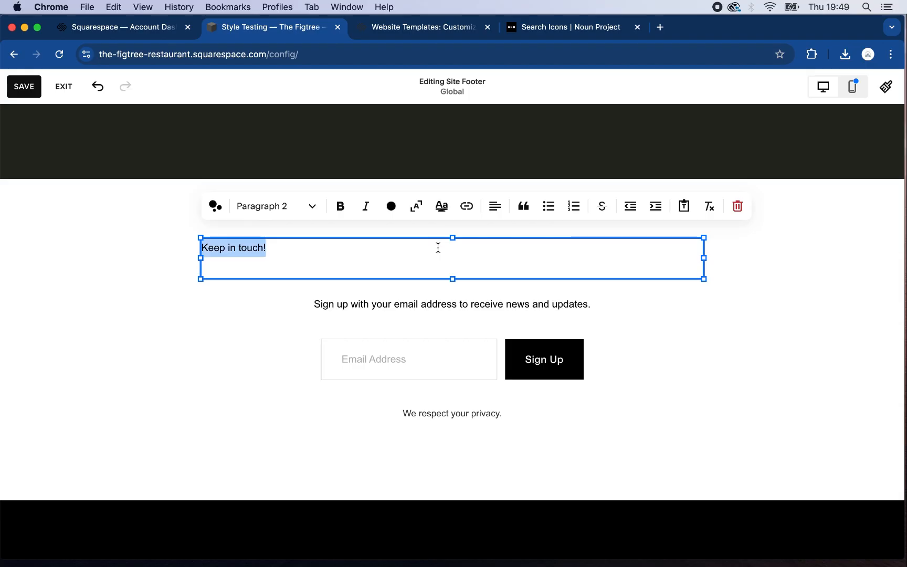
left_click(495, 204)
left_click(482, 237)
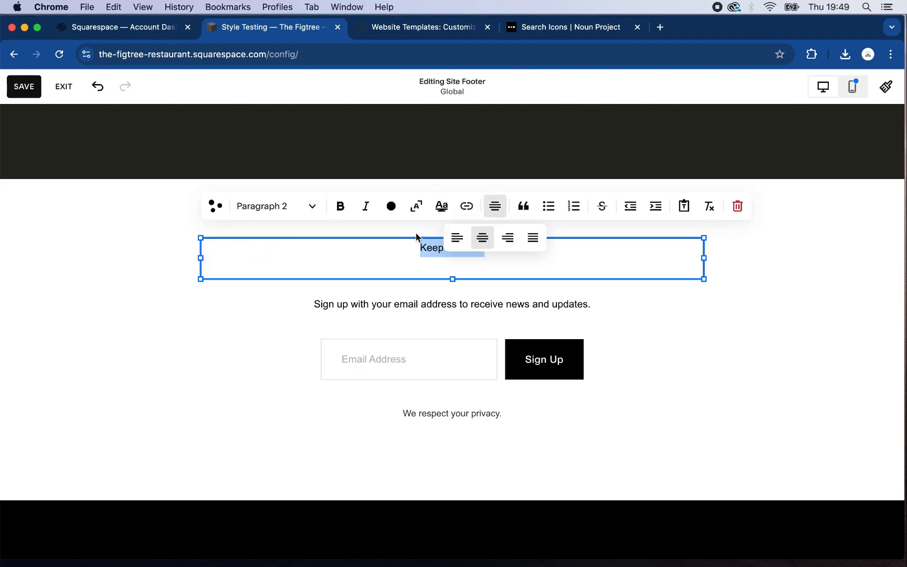
left_click(308, 209)
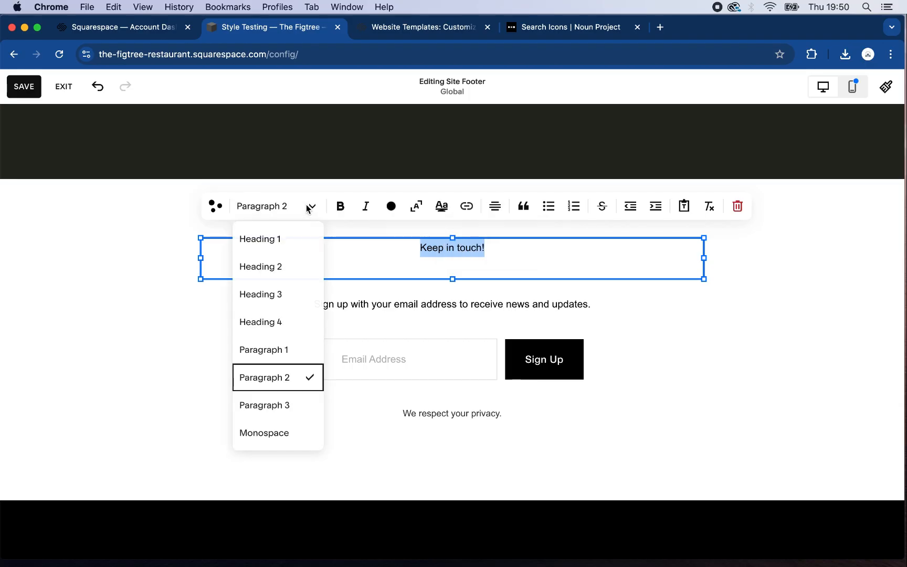
left_click(283, 294)
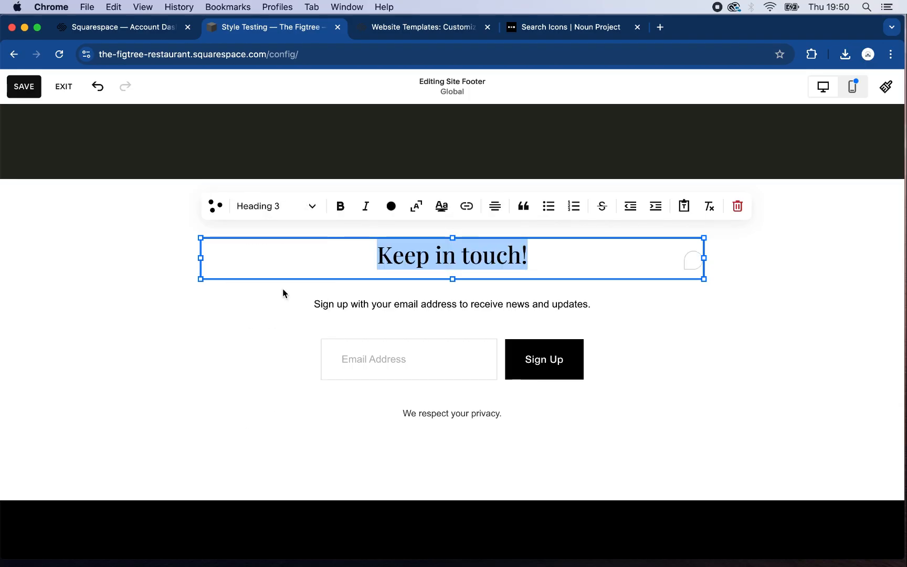
Step: Open the newsletter block's design settings and enable its background
left_click(633, 328)
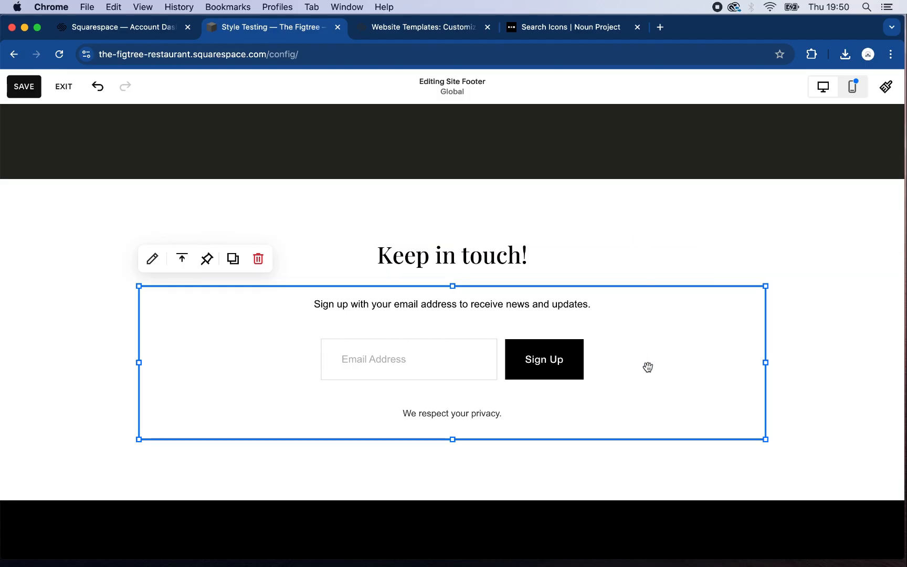
left_click(152, 258)
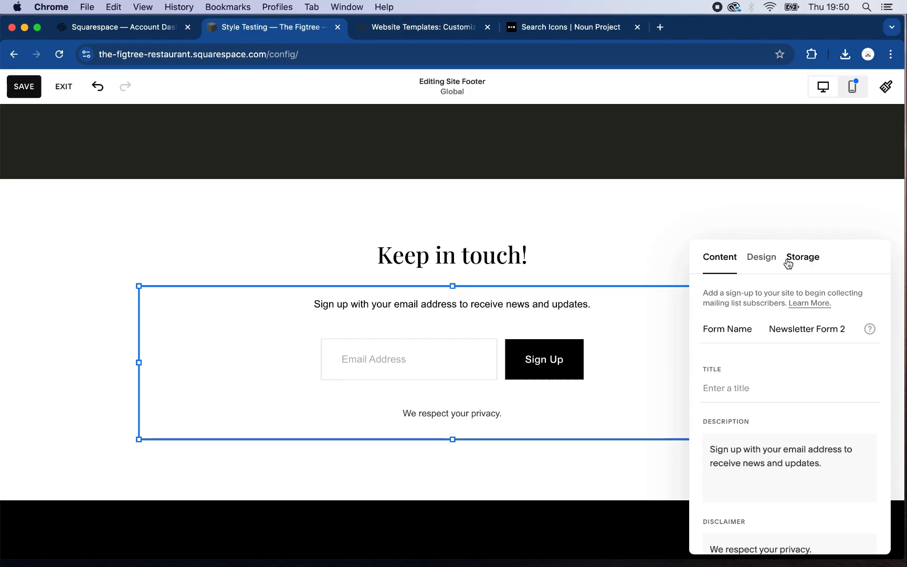
left_click(757, 259)
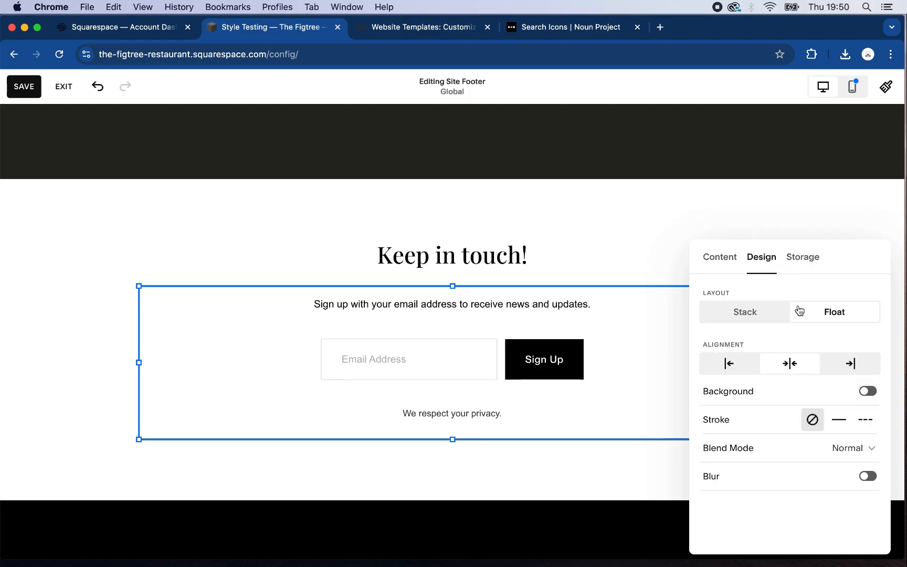
left_click(866, 391)
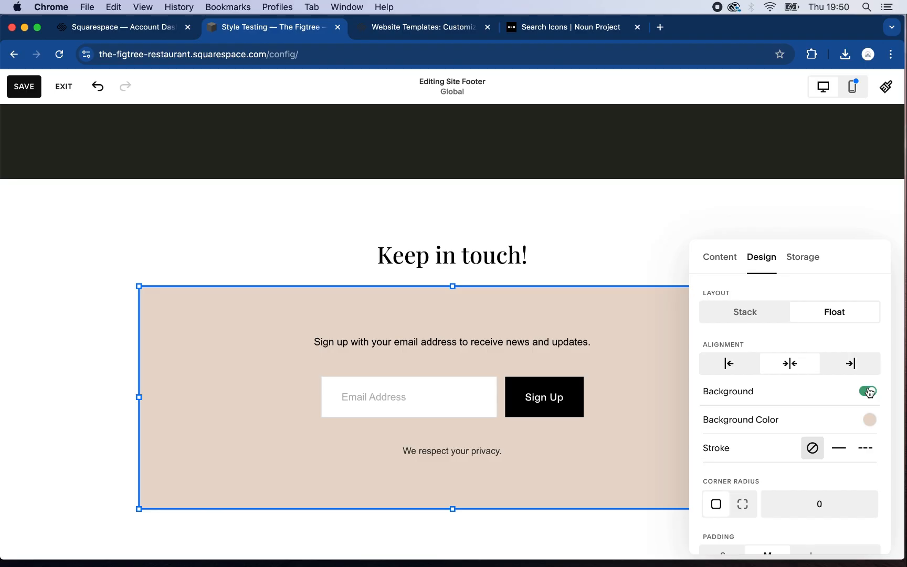
Step: Turn off the newsletter block's background and close its design settings
left_click(869, 392)
left_click(630, 213)
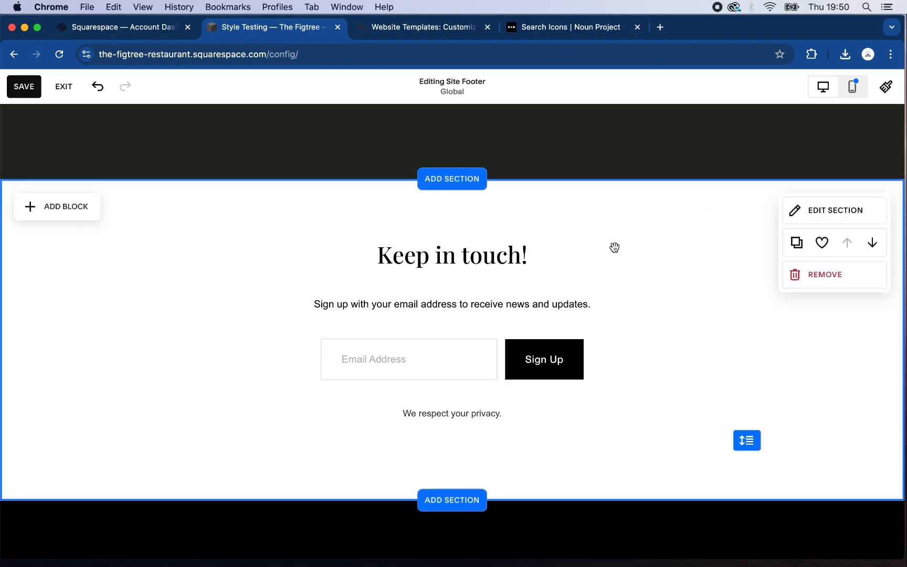
Step: Review how the newsletter section sits between the dark page area above and the black tree-logo footer below
scroll(674, 329, "down", 3)
scroll(675, 329, "up", 3)
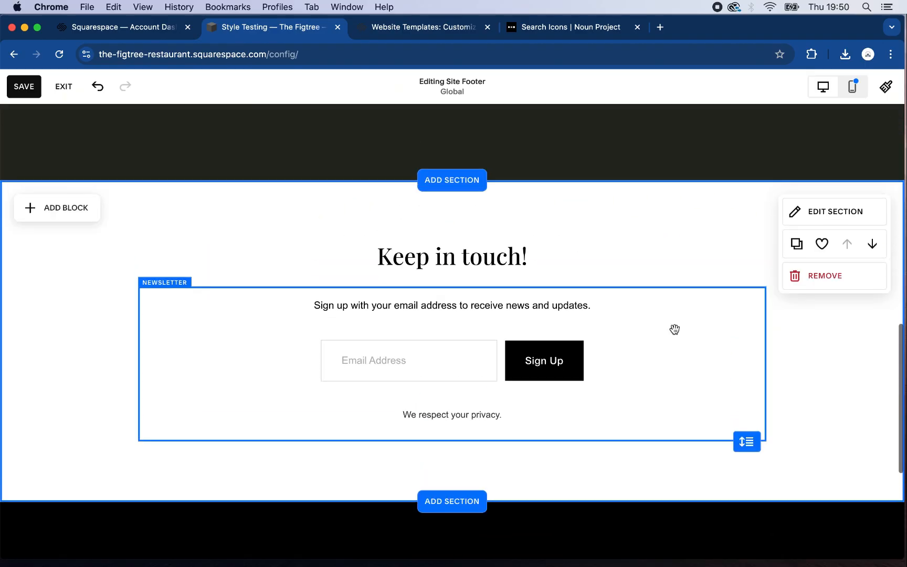
scroll(670, 251, "down", 3)
scroll(670, 251, "up", 6)
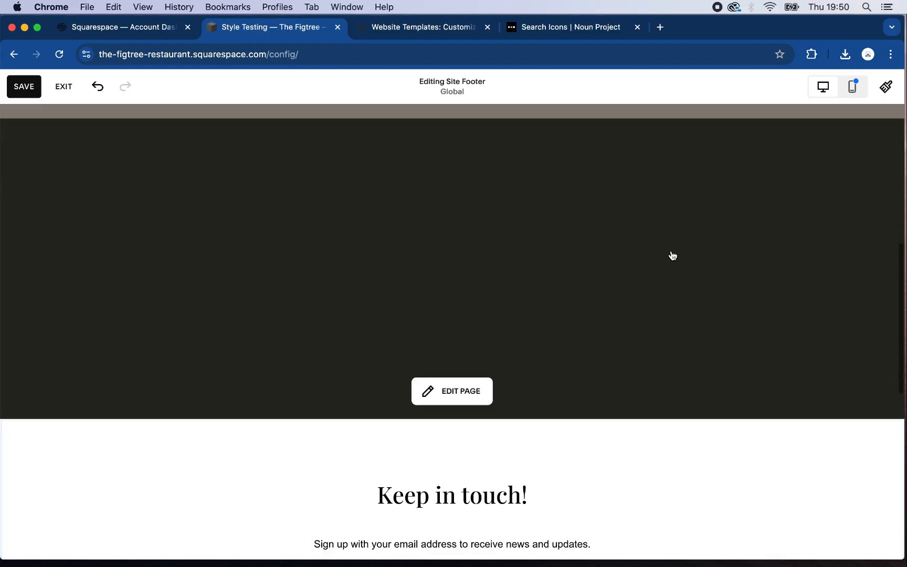
scroll(673, 256, "down", 5)
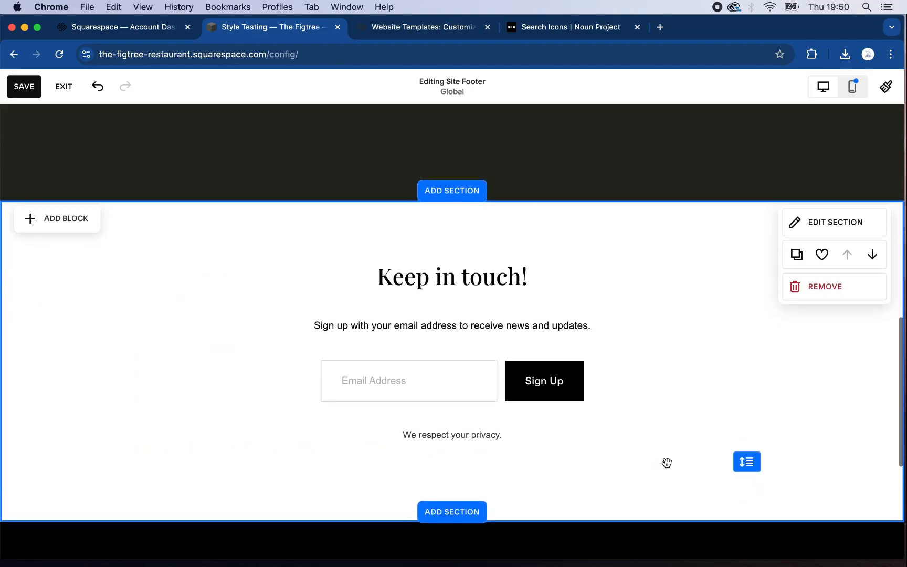
scroll(666, 461, "down", 3)
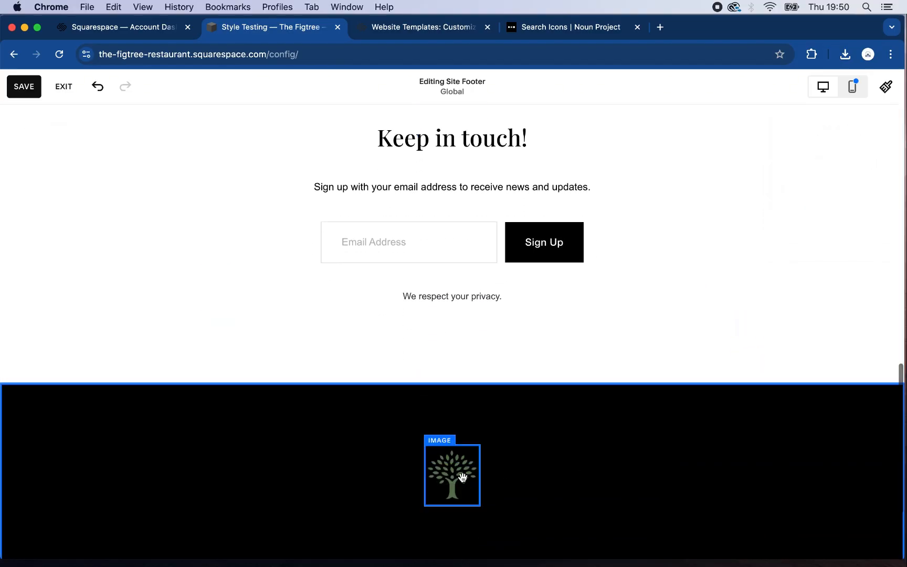
scroll(590, 485, "down", 3)
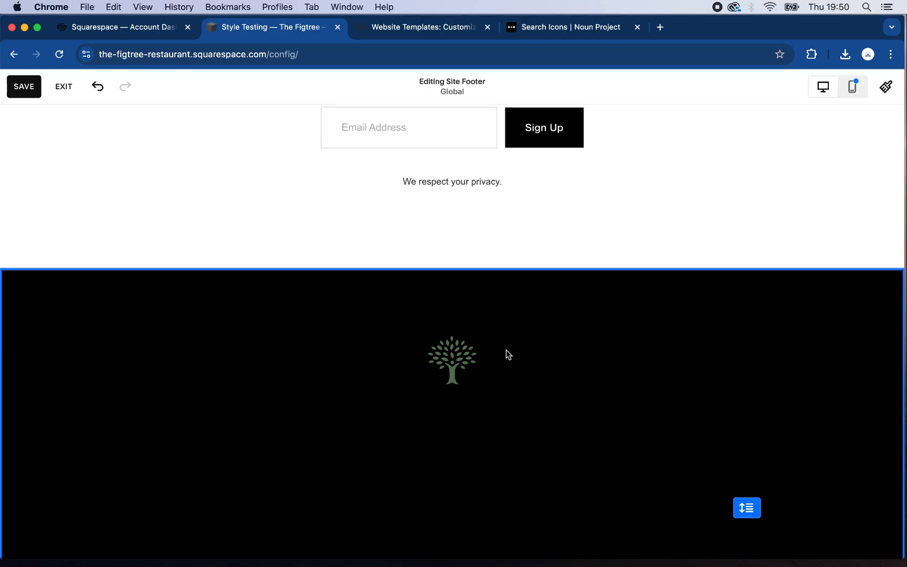
scroll(573, 409, "up", 2)
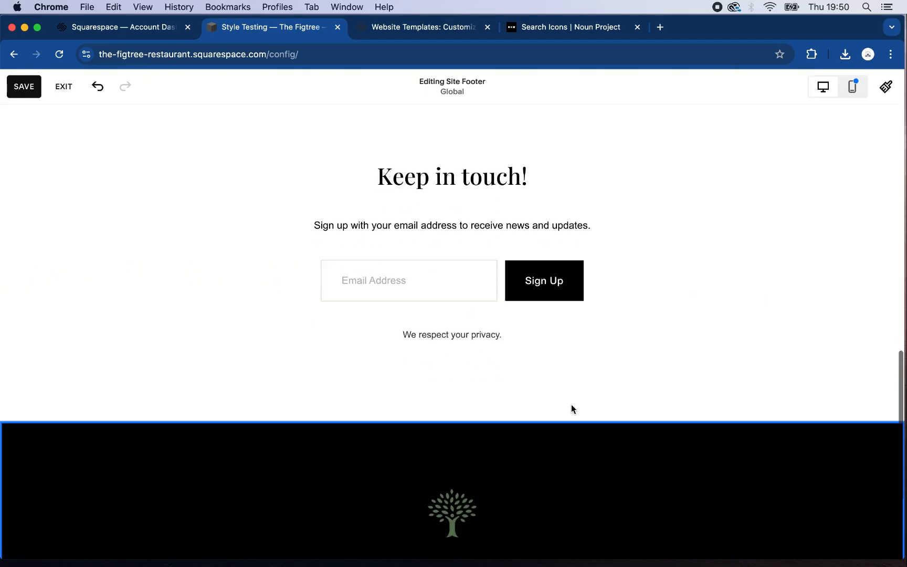
scroll(573, 408, "up", 4)
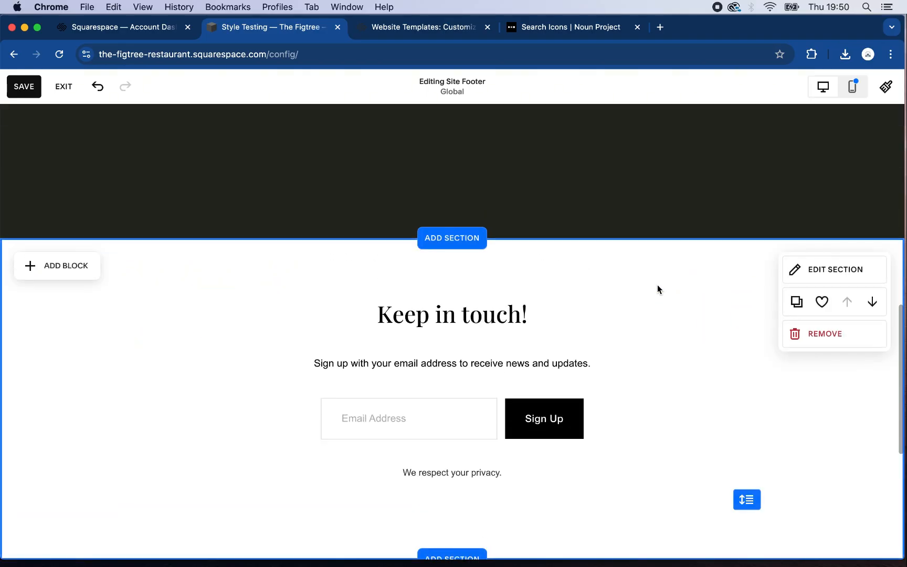
scroll(711, 292, "down", 1)
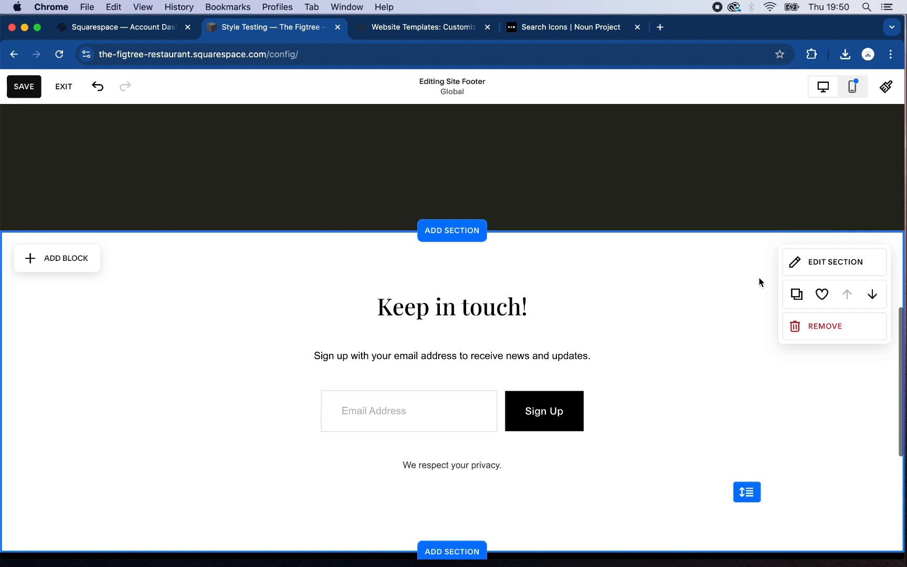
Step: Give the newsletter section an art background using the horizontal blue-grey to peach gradient
left_click(814, 264)
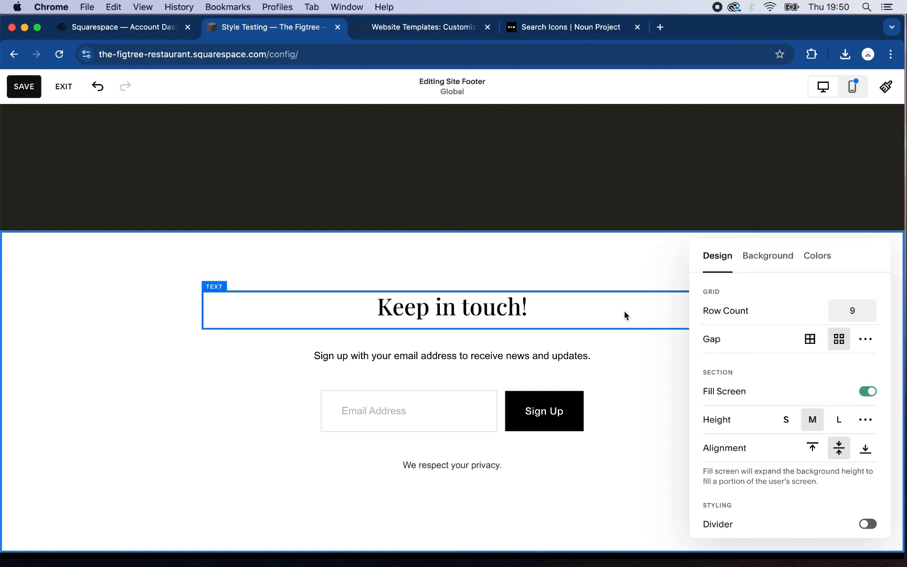
left_click(767, 260)
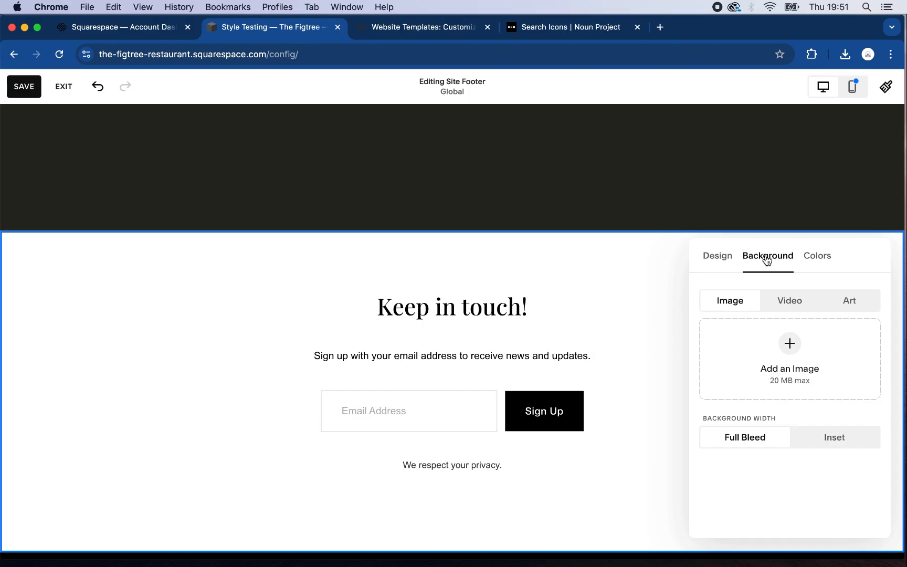
left_click(851, 303)
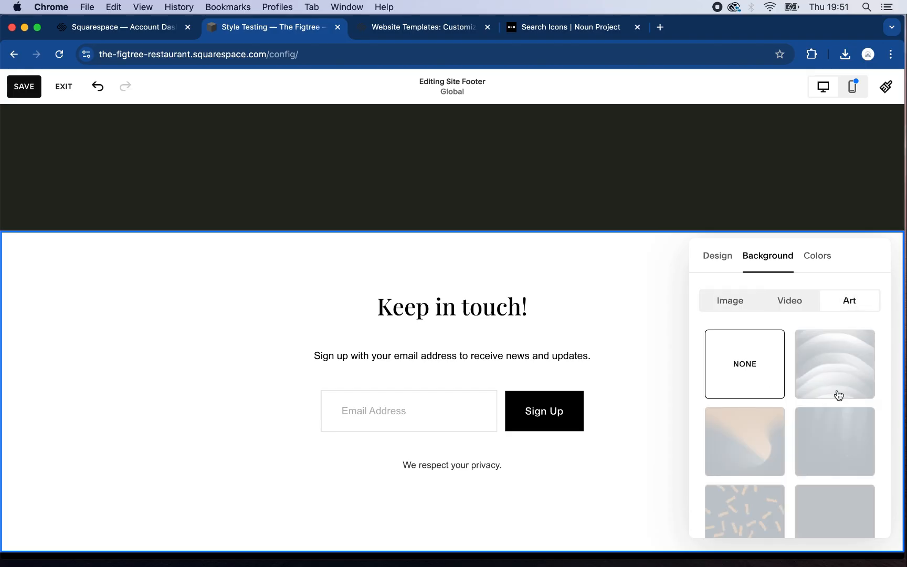
scroll(813, 490, "down", 8)
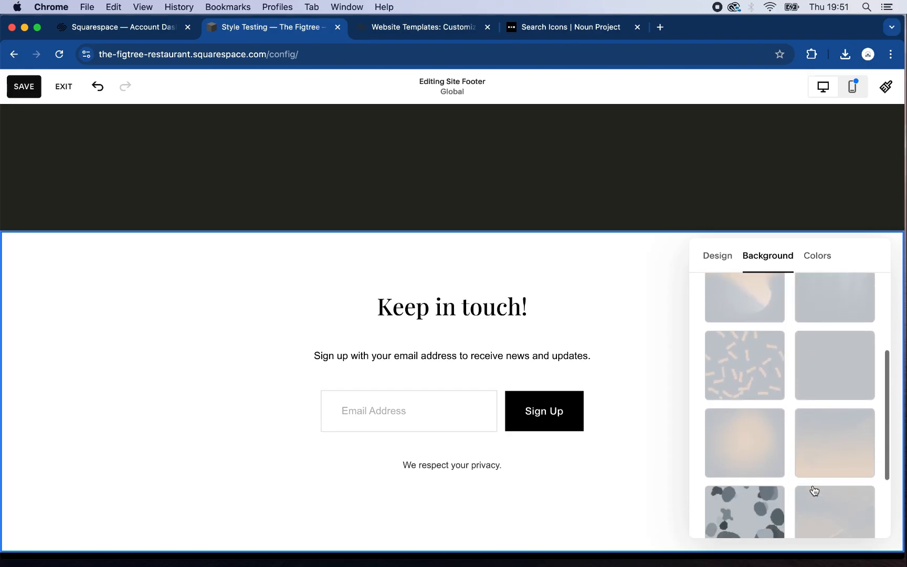
scroll(812, 485, "down", 2)
scroll(813, 485, "up", 2)
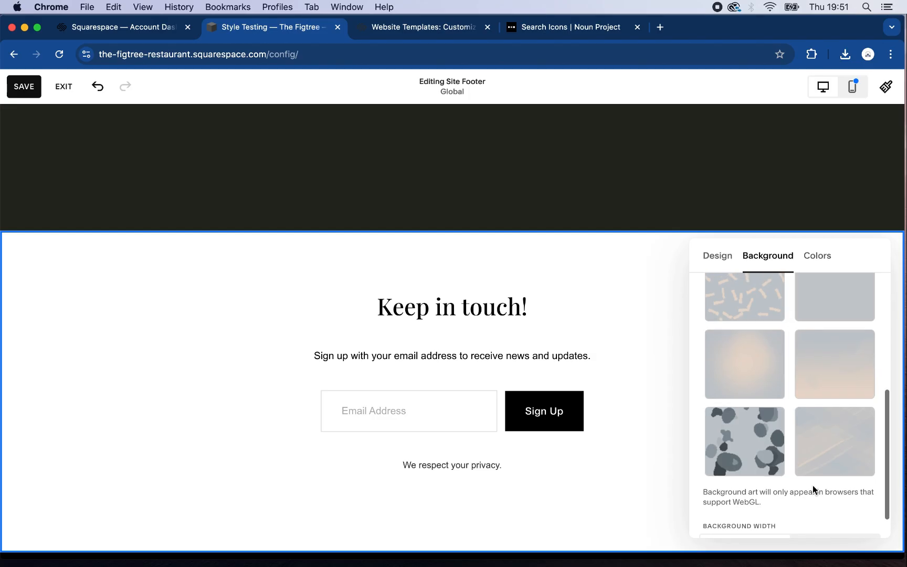
scroll(839, 416, "up", 1)
left_click(838, 410)
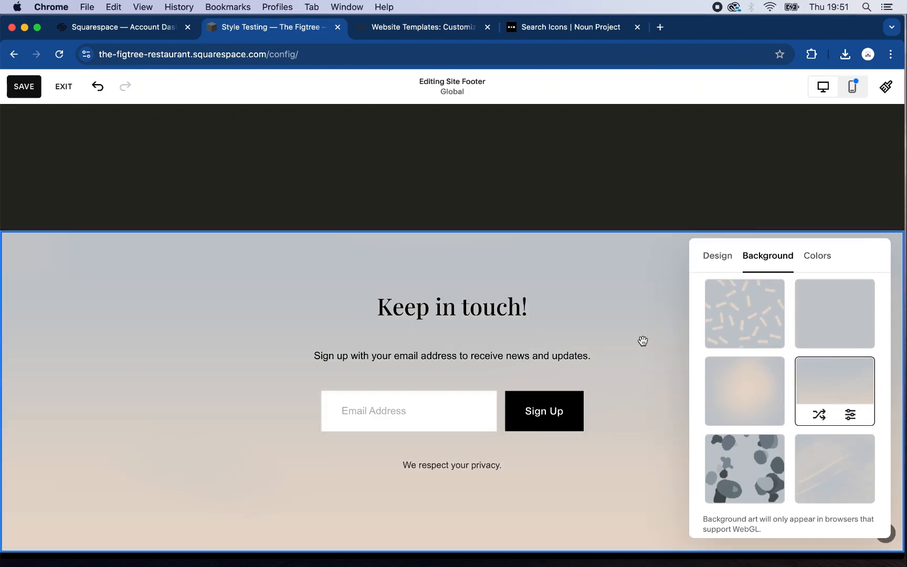
left_click(633, 456)
scroll(633, 456, "down", 3)
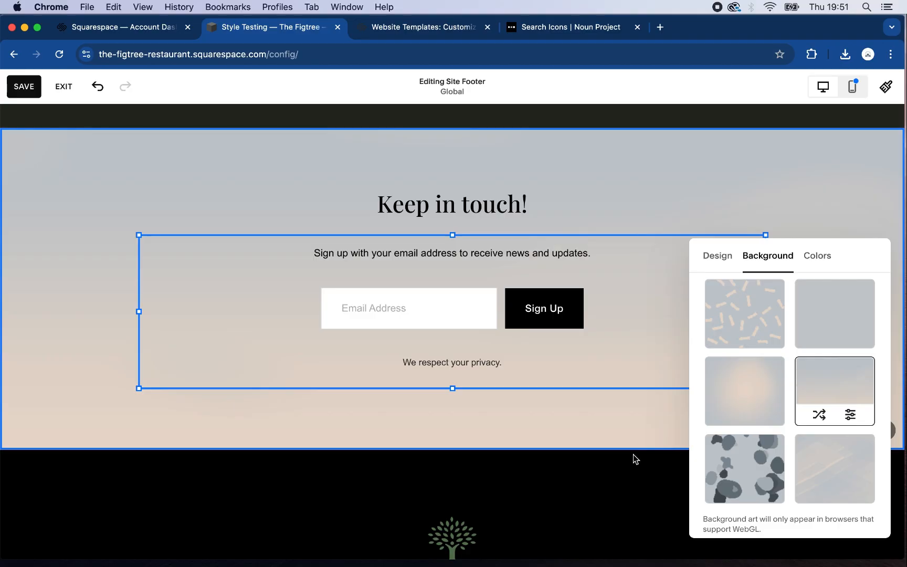
scroll(632, 458, "up", 5)
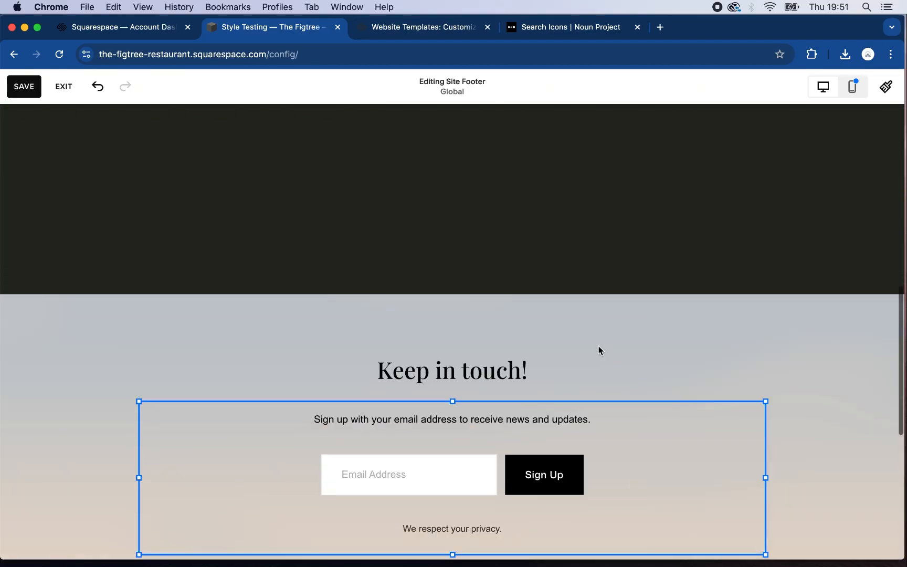
left_click(595, 320)
Step: Set the newsletter section's height to S and save the footer changes
scroll(590, 306, "down", 4)
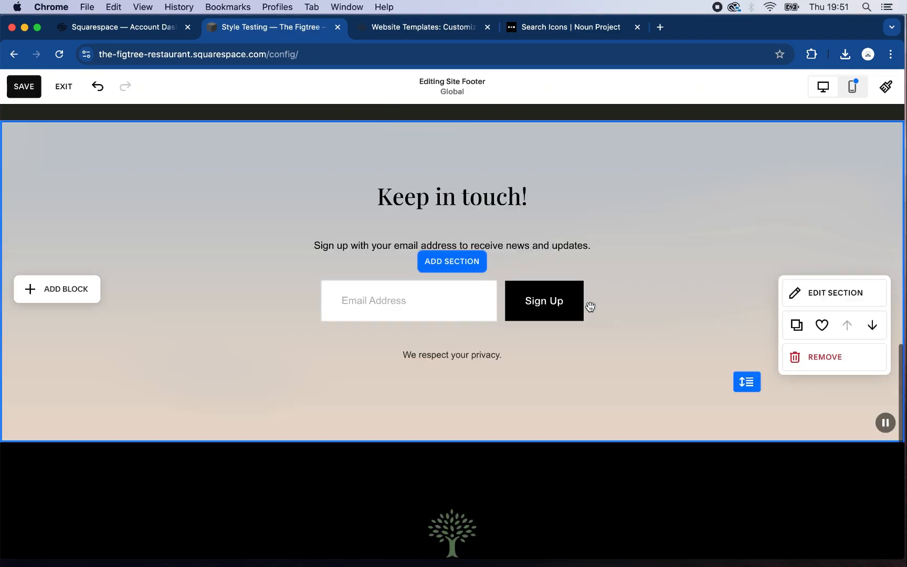
scroll(584, 373, "down", 2)
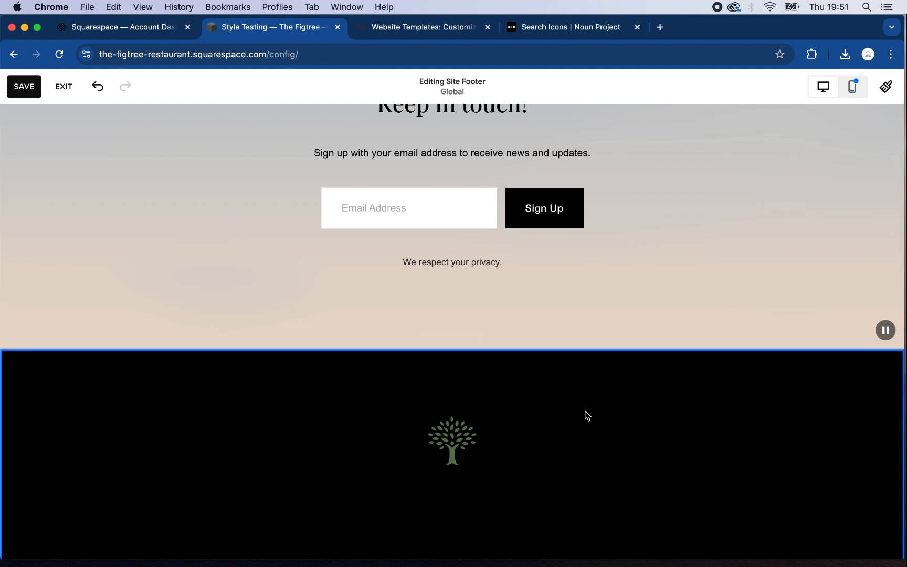
scroll(588, 415, "up", 4)
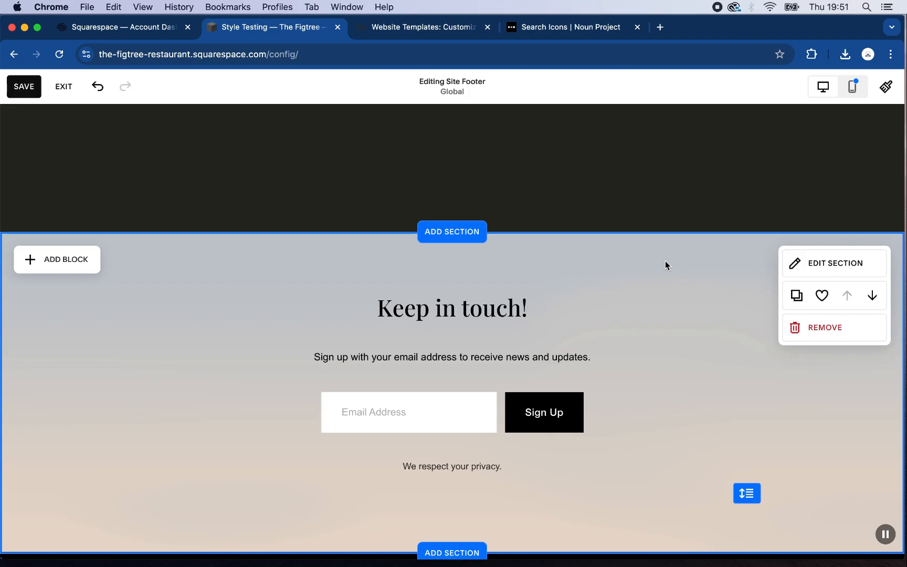
left_click(836, 264)
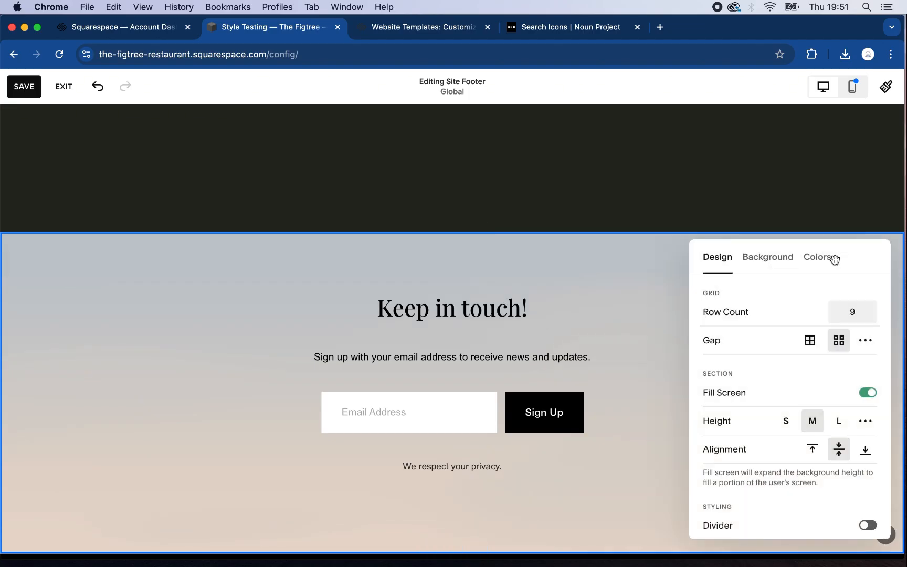
left_click(787, 421)
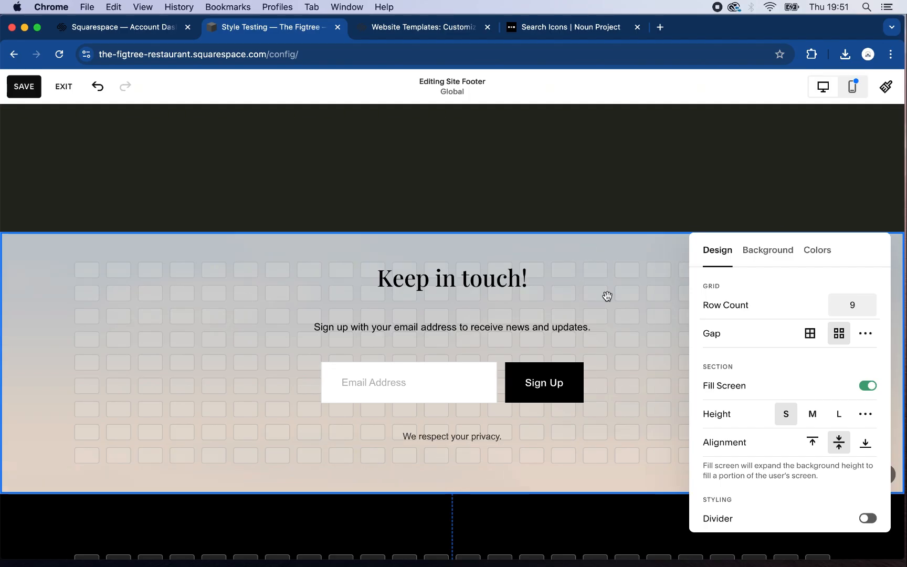
left_click(23, 90)
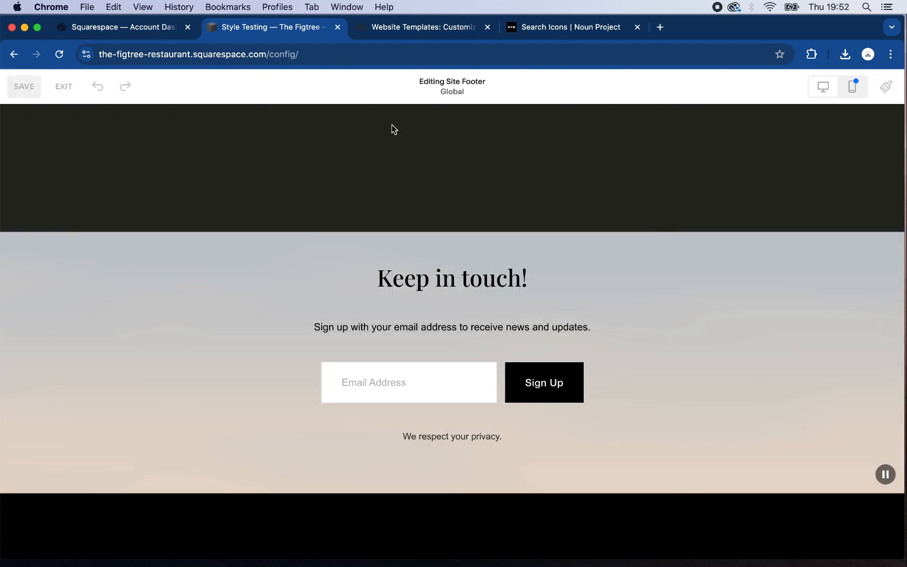
Step: Add a blank footer section directly above the "Keep in touch!" newsletter section
scroll(417, 236, "down", 3)
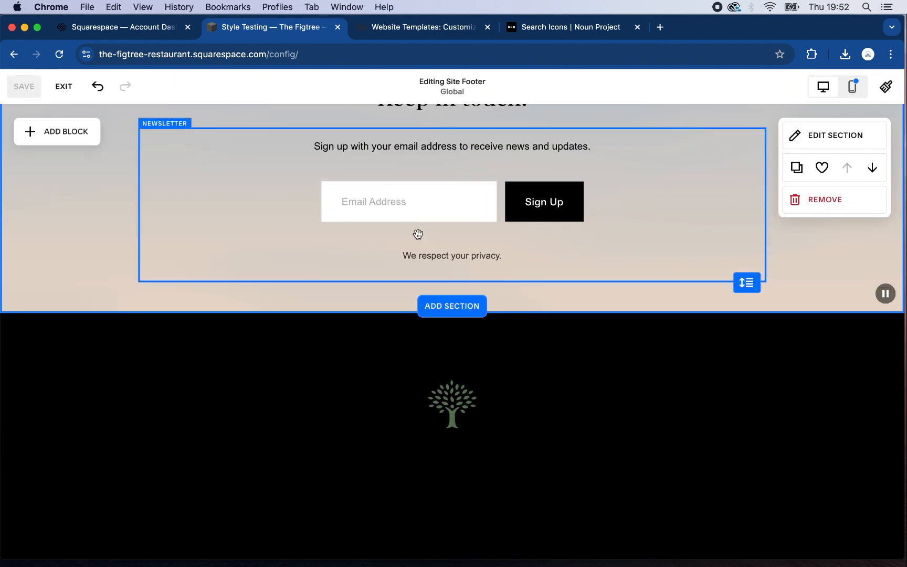
scroll(418, 236, "up", 3)
scroll(435, 233, "up", 1)
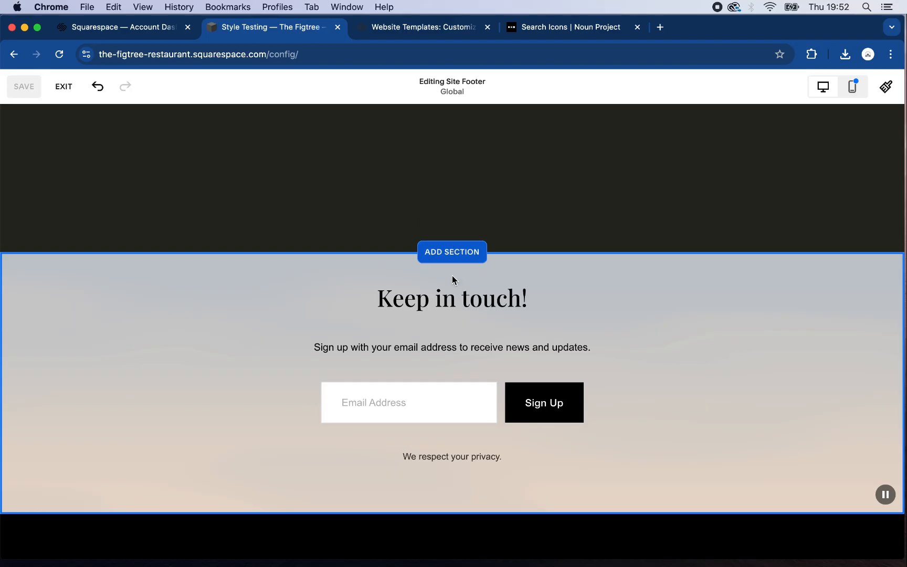
left_click(455, 253)
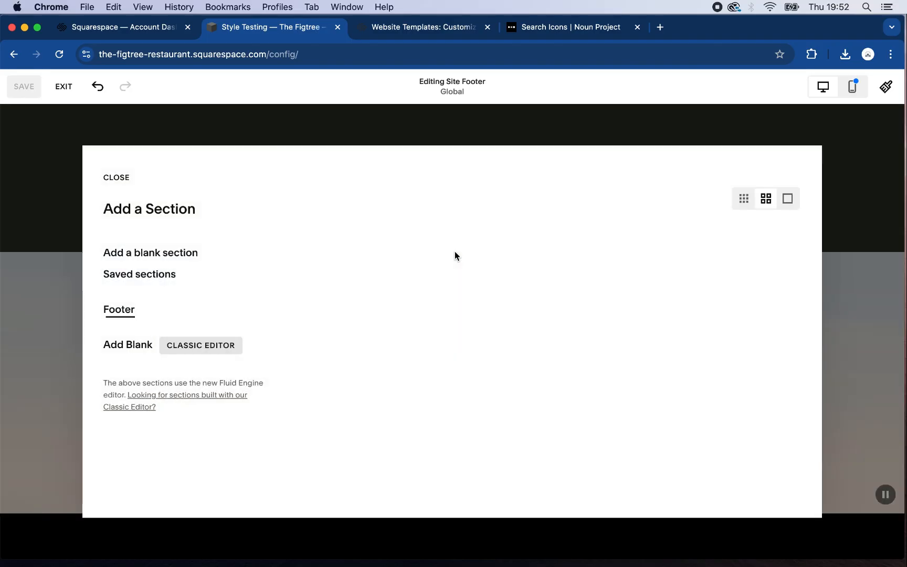
left_click(165, 254)
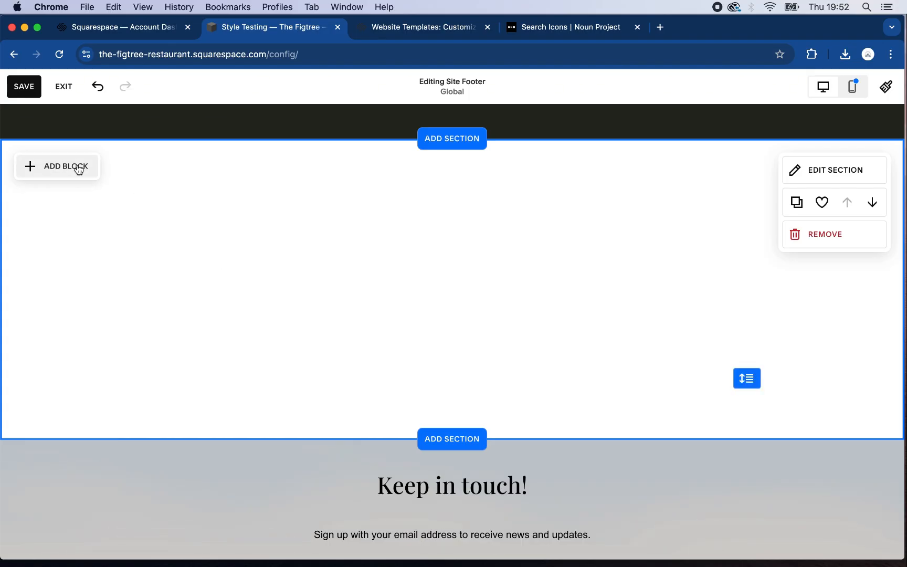
Step: Add an Instagram block to the new blank section
left_click(78, 168)
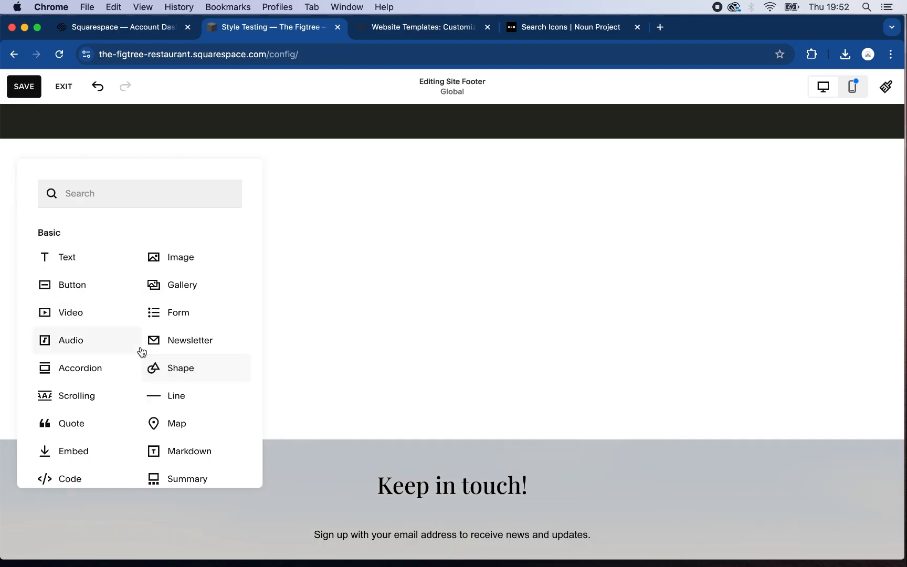
scroll(140, 351, "down", 3)
scroll(141, 352, "down", 8)
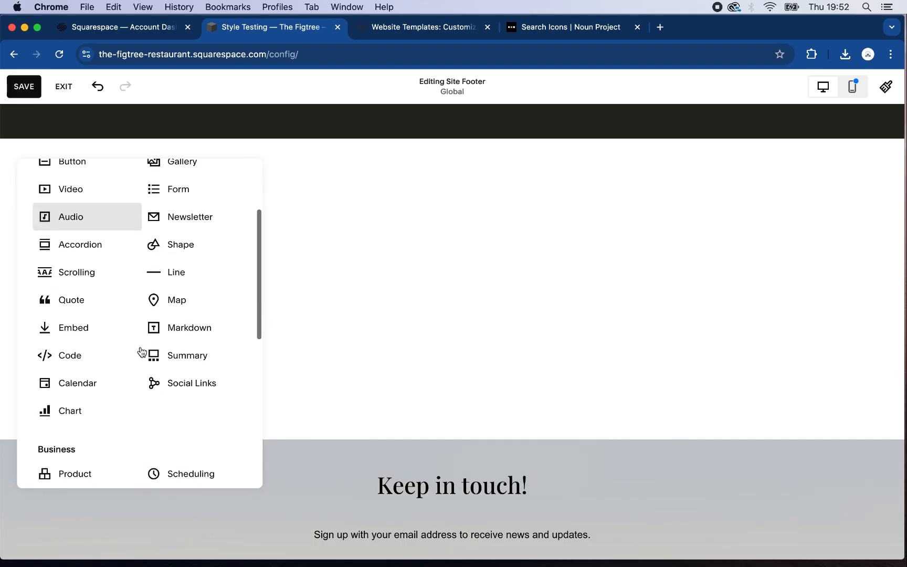
scroll(142, 352, "down", 4)
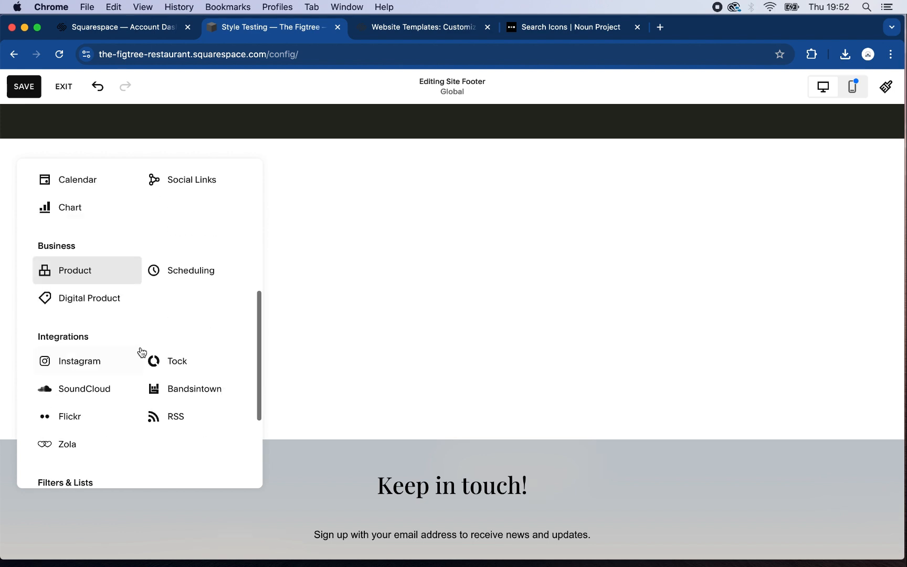
left_click(80, 360)
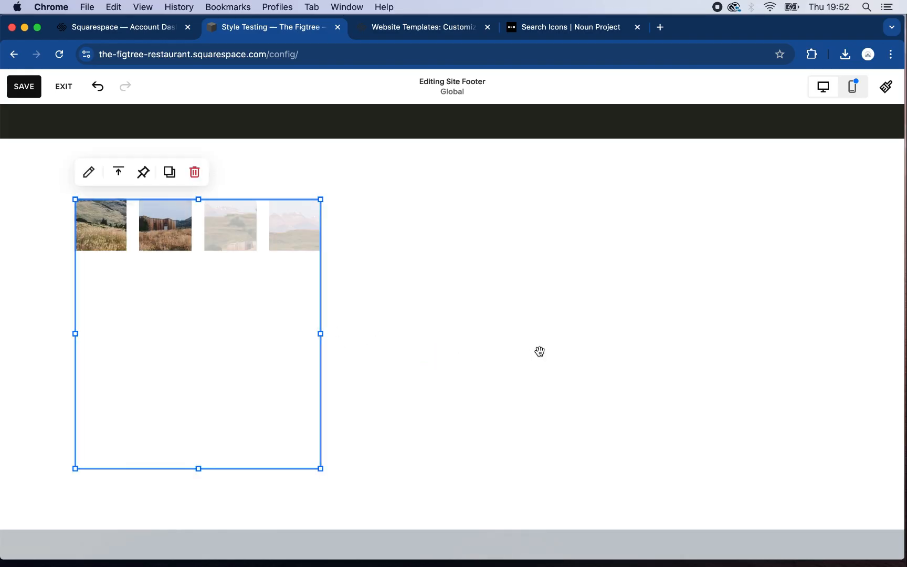
Step: Enlarge the Instagram block to about two-thirds of the page width and centre it in the section
left_click_drag(641, 351, 643, 336)
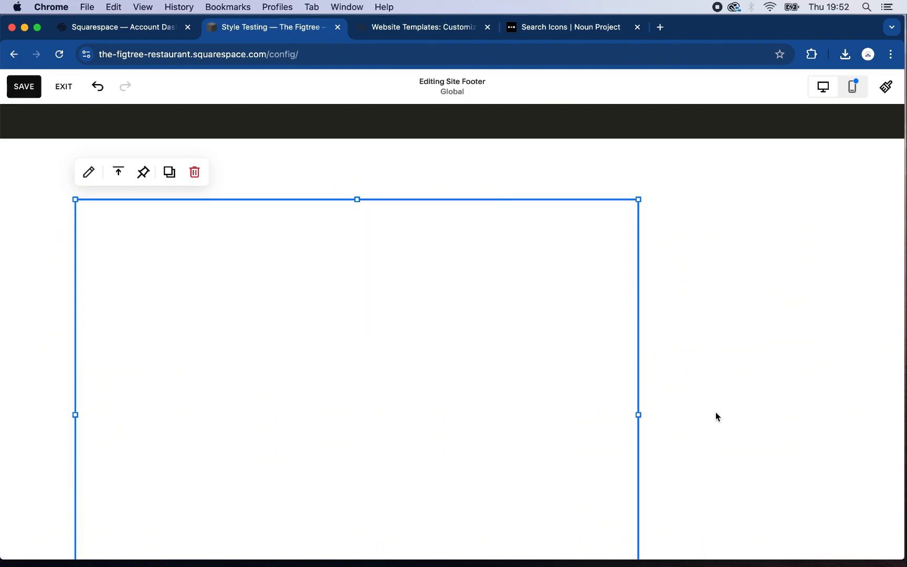
left_click(716, 411)
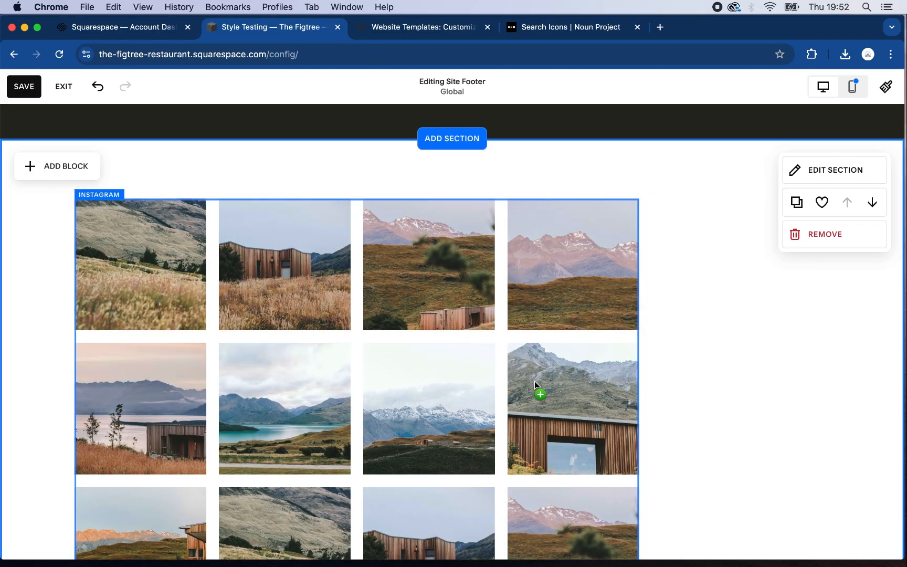
left_click_drag(543, 375, 566, 353)
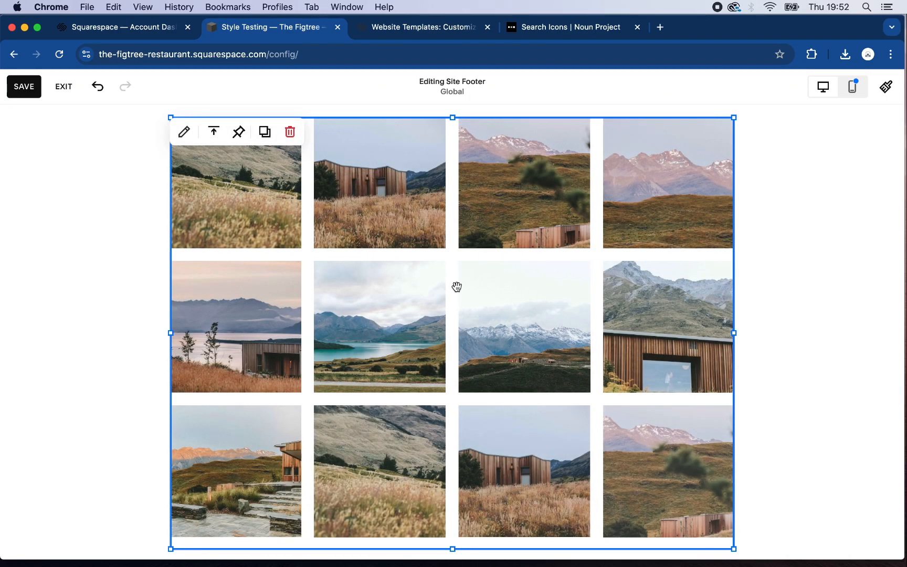
Step: Open the Instagram block's settings, limit the feed to 3 items and check the options for connecting an account
left_click(181, 134)
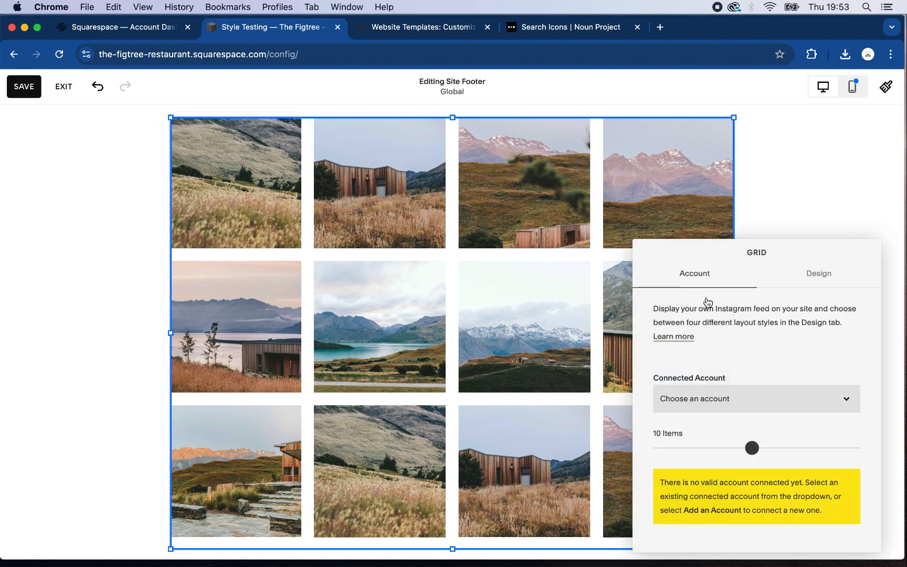
left_click_drag(752, 448, 708, 446)
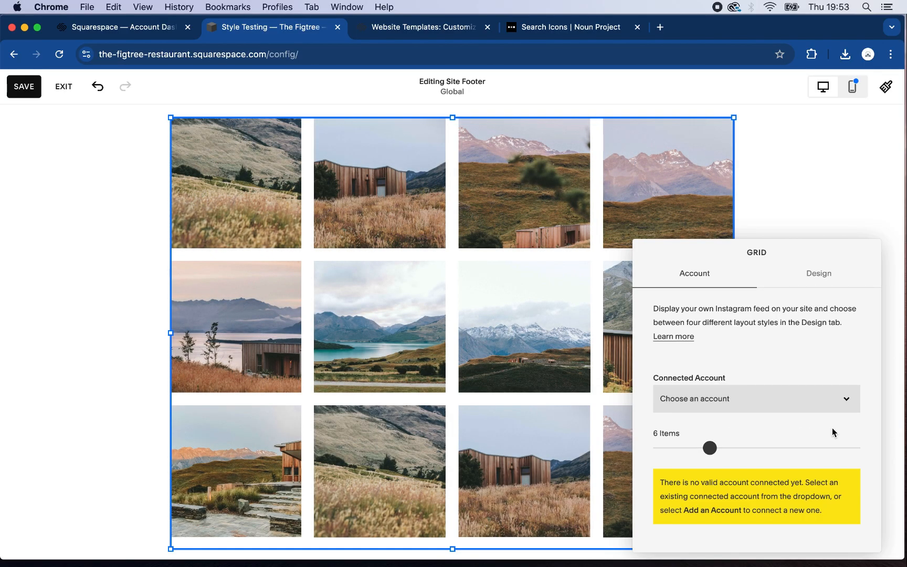
left_click_drag(708, 446, 685, 445)
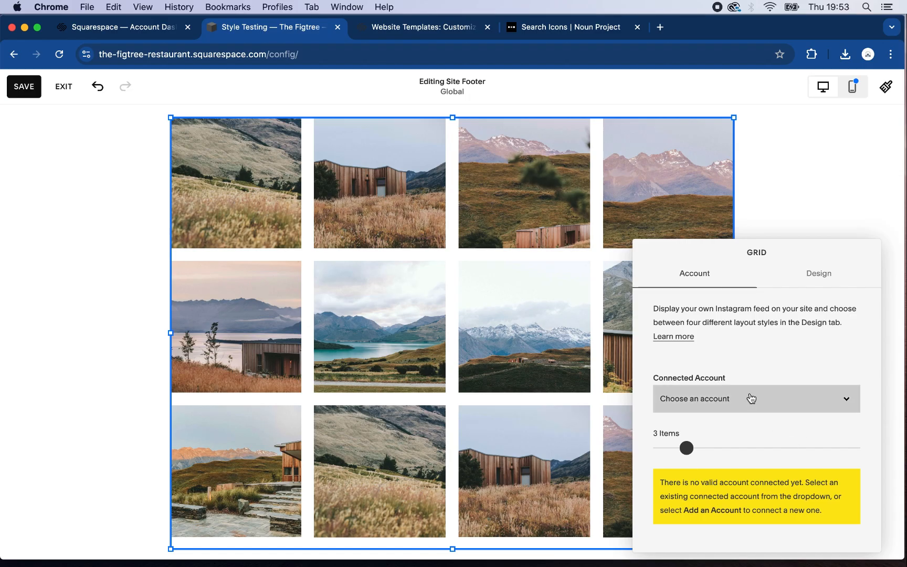
left_click(788, 394)
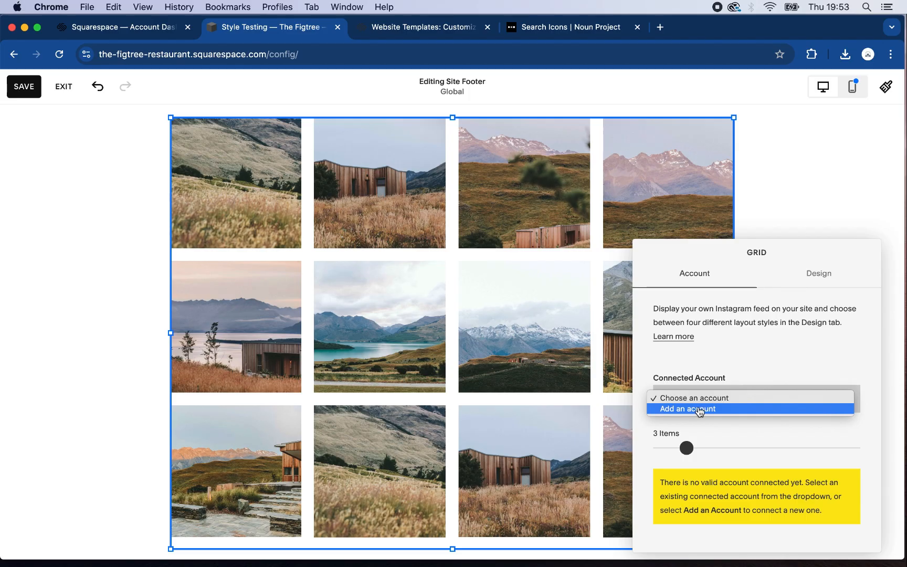
left_click(791, 319)
Step: Keep the Instagram block's grid layout and set it to 6 thumbnails per row
left_click(815, 274)
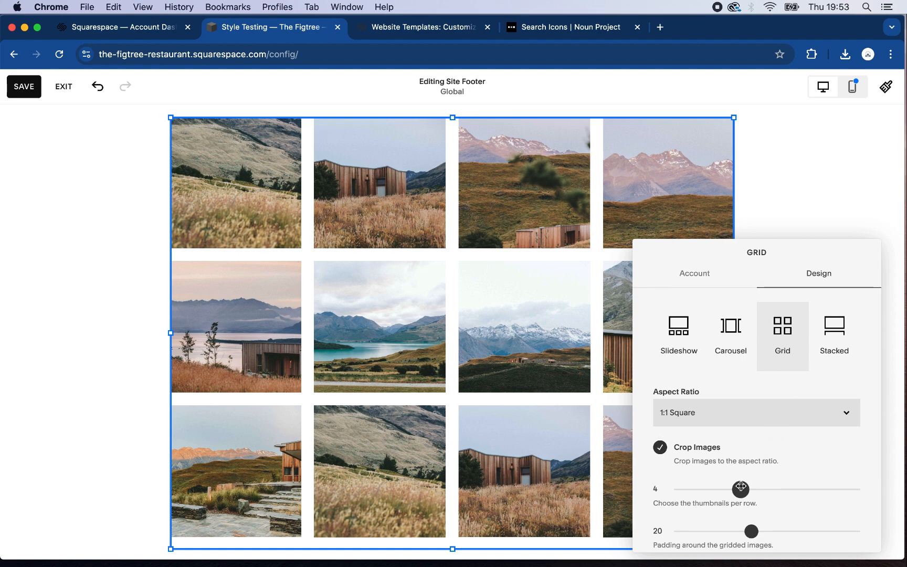
left_click_drag(740, 487, 730, 486)
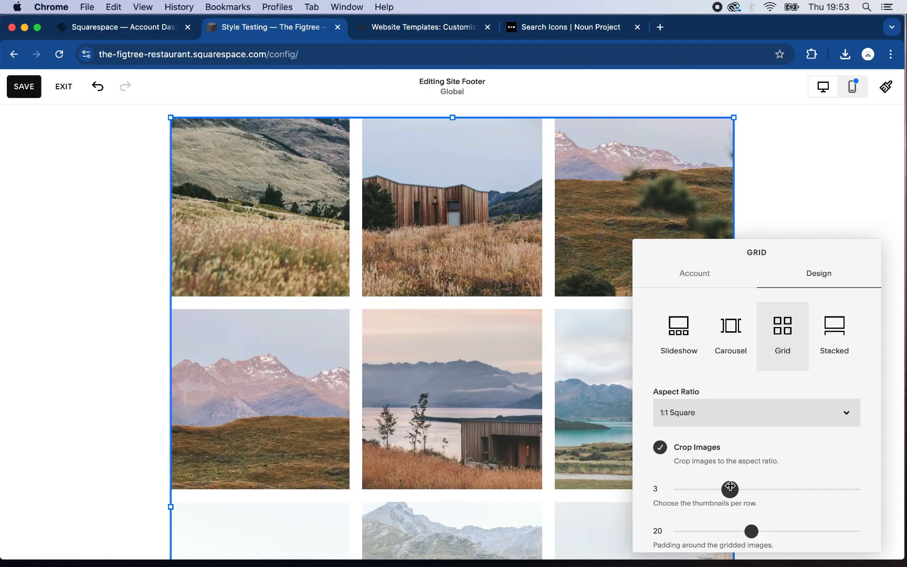
left_click_drag(729, 487, 773, 487)
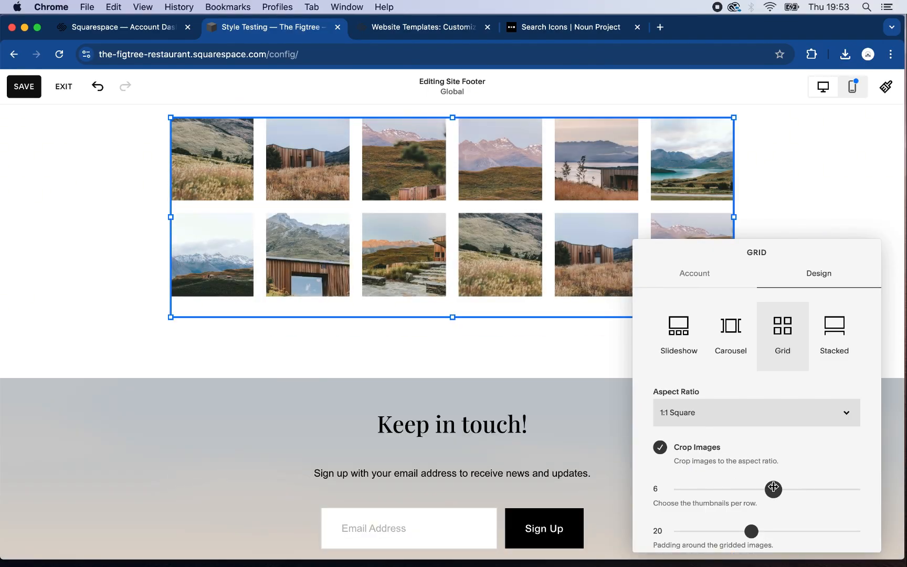
left_click(777, 206)
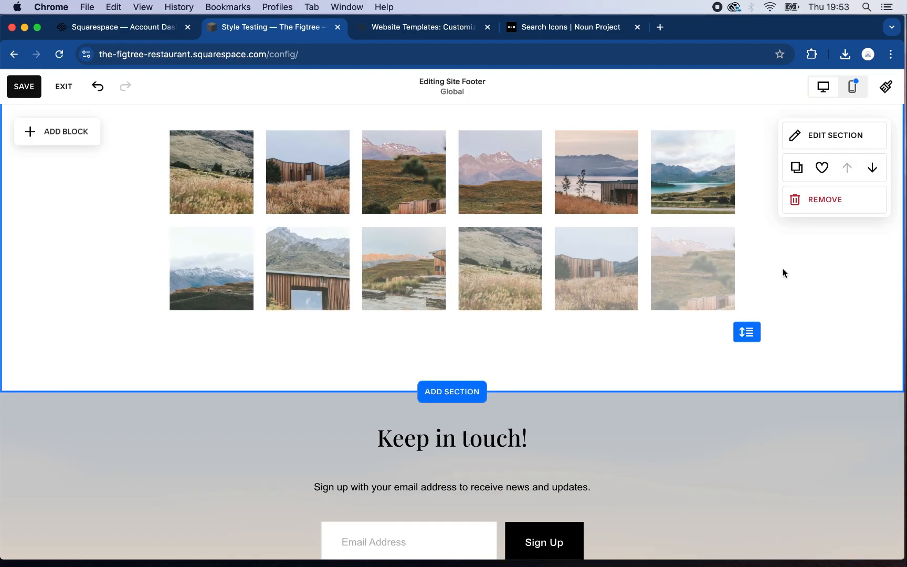
Step: Review the footer sections around the Instagram grid and the page content above them
scroll(625, 248, "up", 1)
scroll(626, 249, "down", 5)
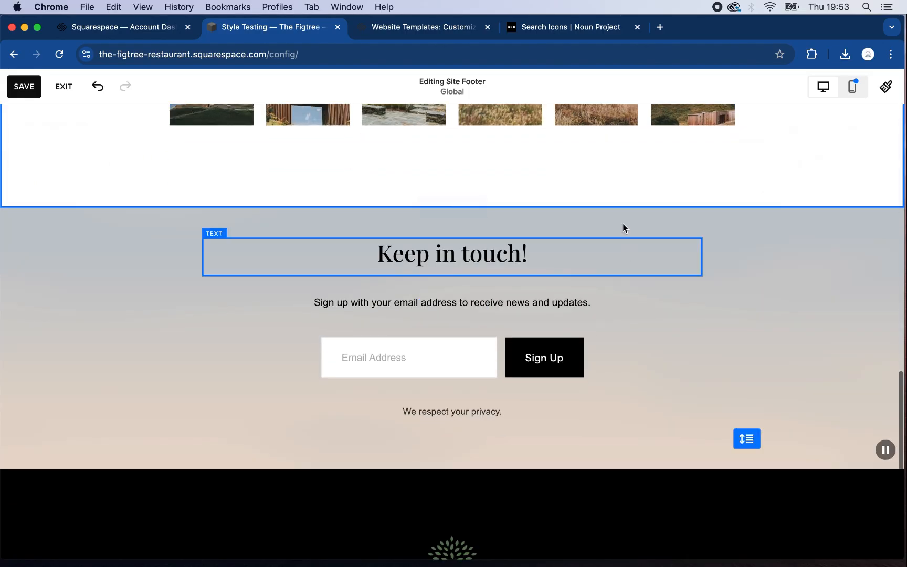
scroll(623, 225, "down", 3)
scroll(623, 225, "up", 5)
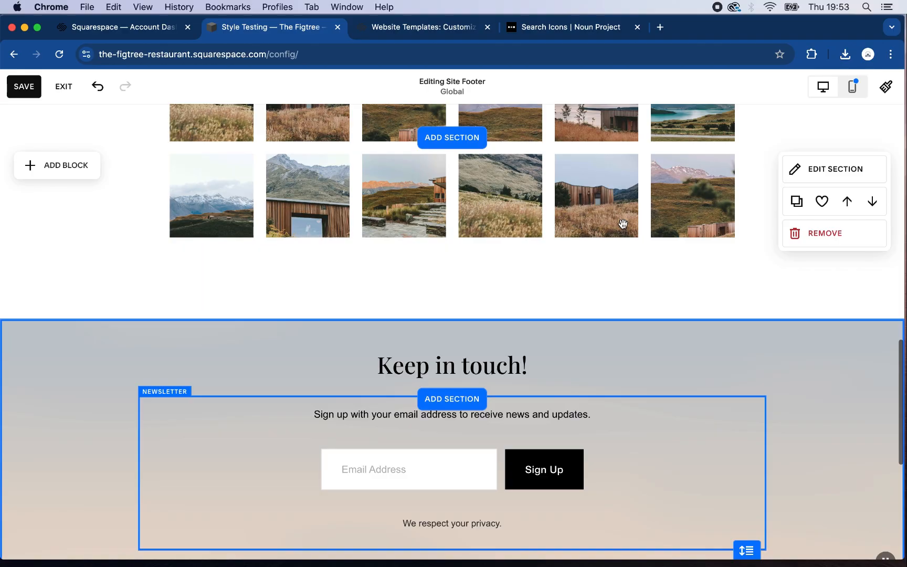
scroll(623, 224, "up", 4)
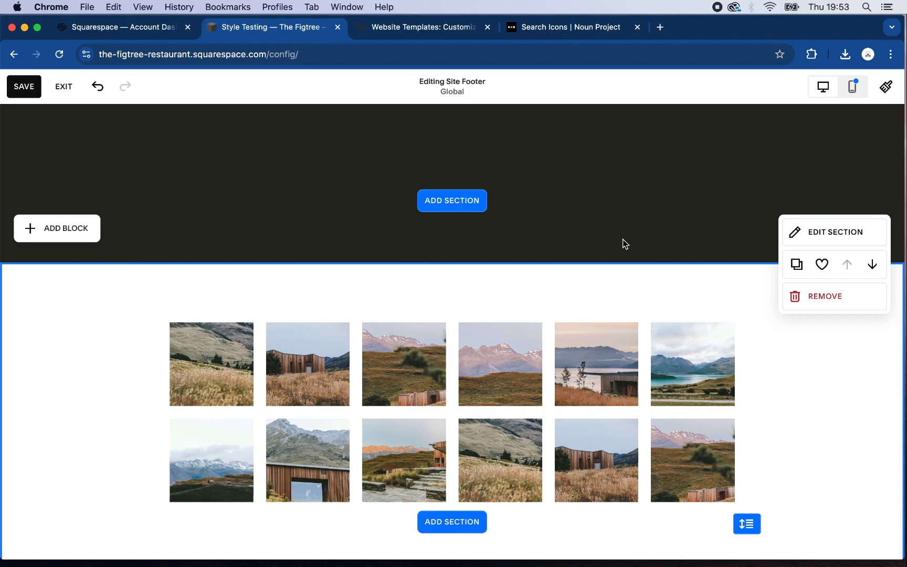
scroll(623, 241, "down", 2)
scroll(636, 392, "up", 7)
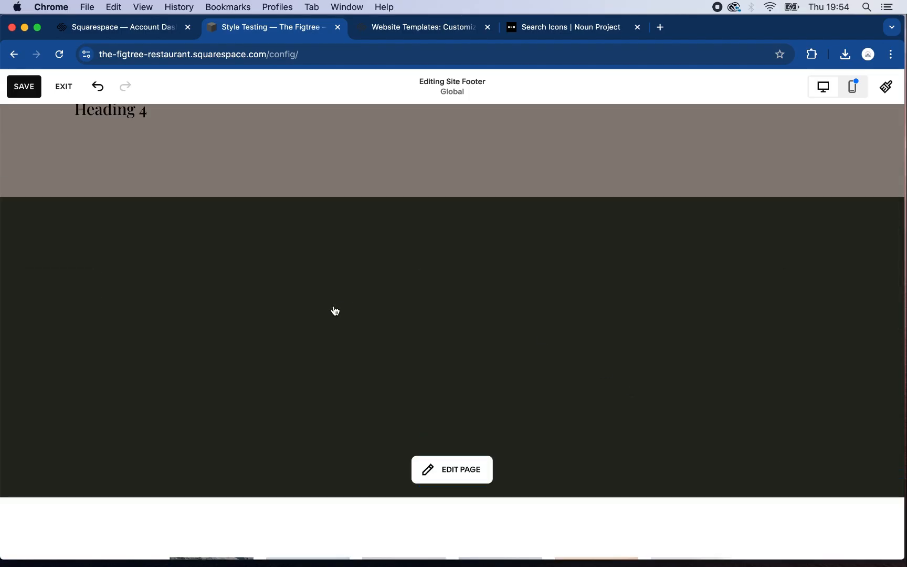
scroll(334, 310, "up", 5)
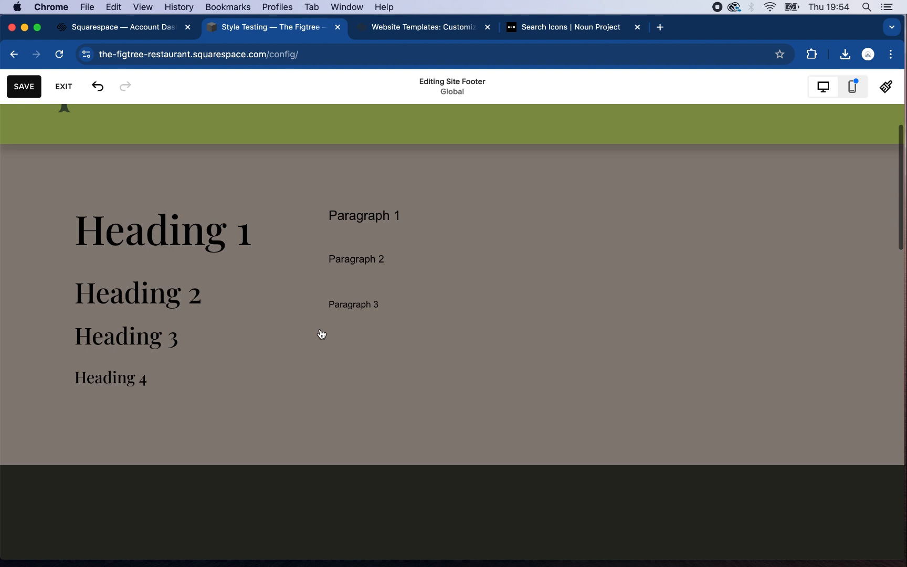
scroll(437, 352, "down", 1)
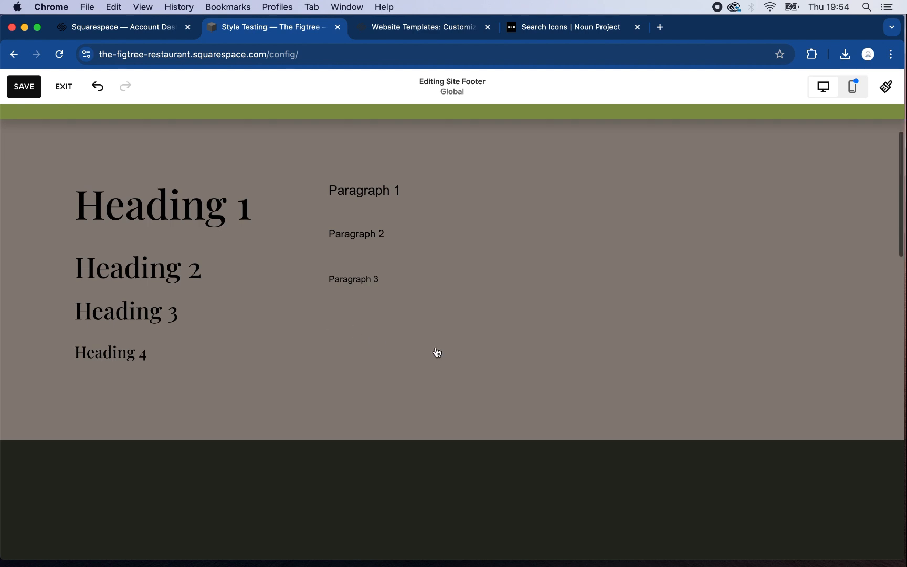
scroll(437, 351, "up", 2)
scroll(436, 351, "down", 6)
scroll(436, 351, "up", 1)
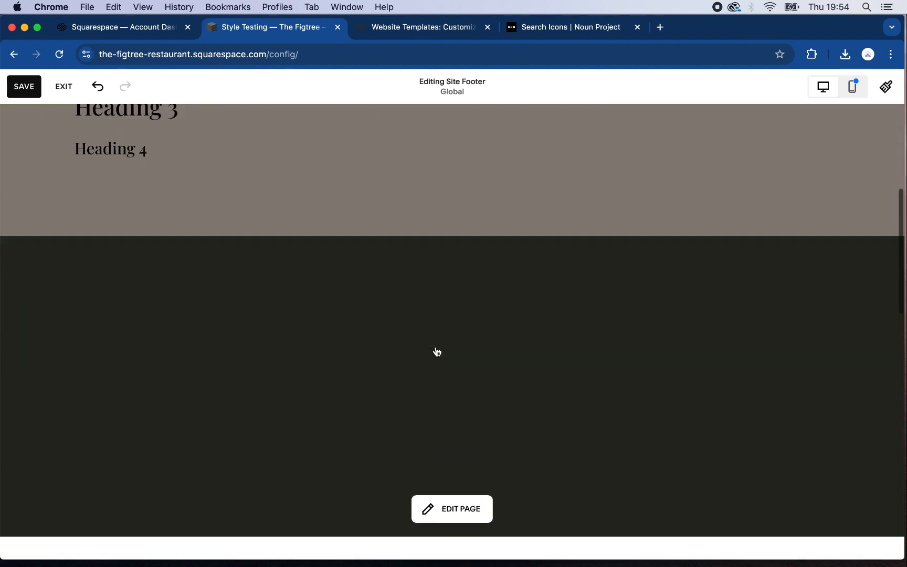
scroll(396, 354, "up", 2)
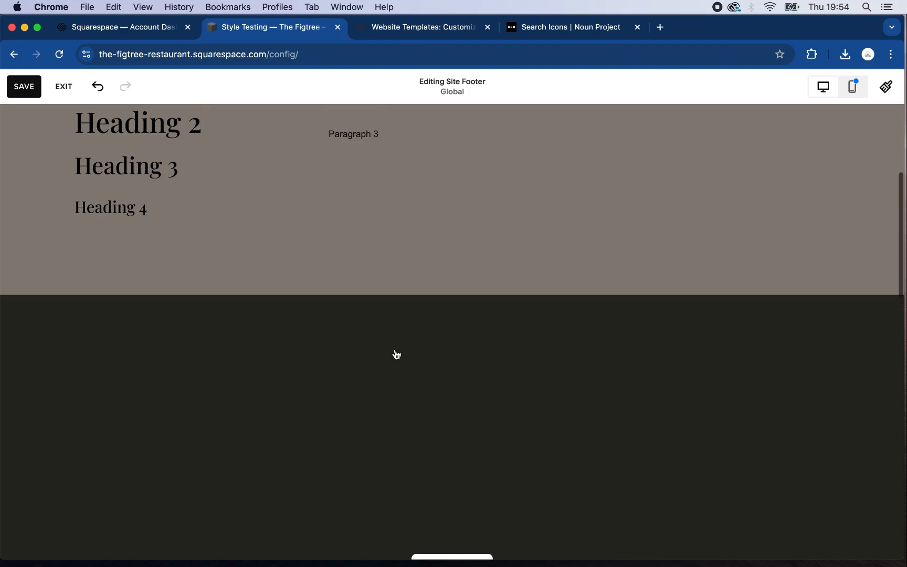
Step: Switch to editing the page content and add a blank section between the headings section and the dark green section
left_click(378, 292)
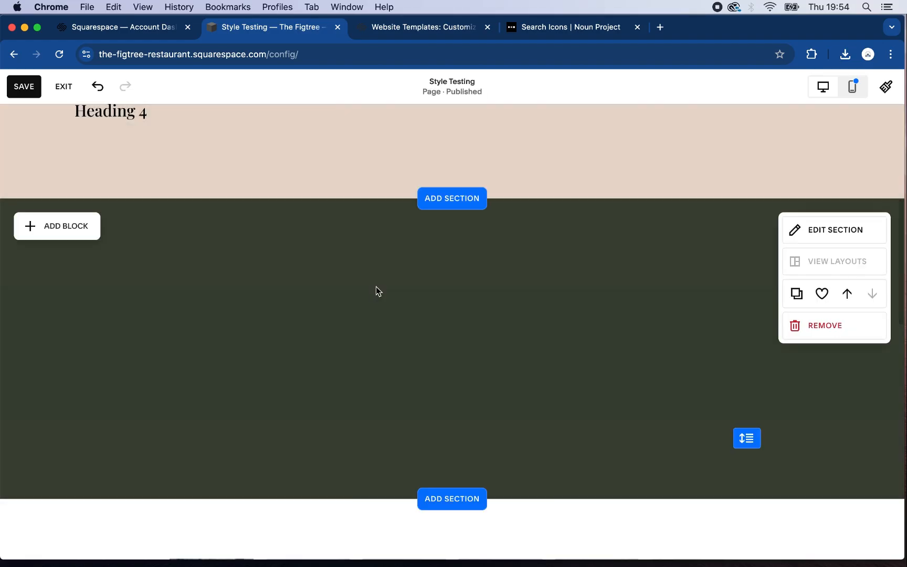
scroll(376, 285, "up", 1)
left_click(446, 228)
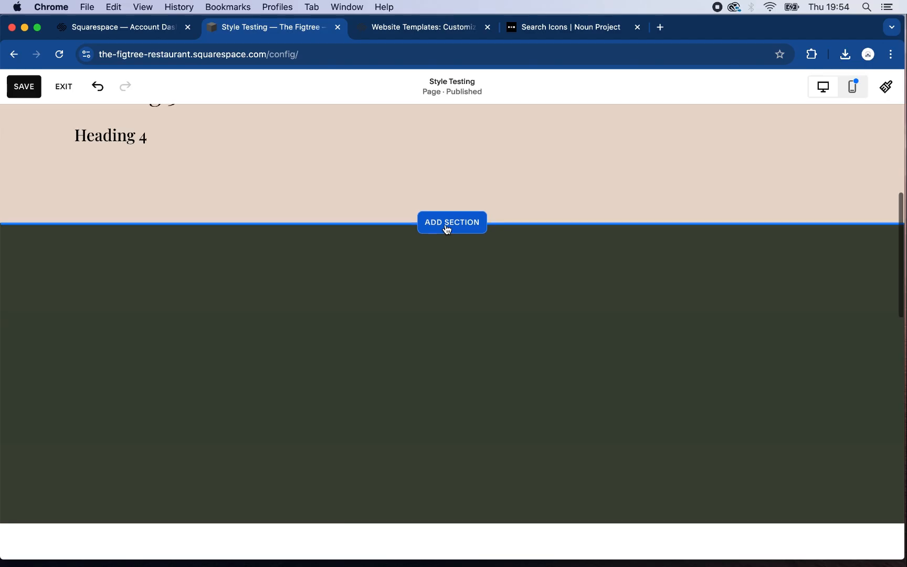
scroll(446, 228, "up", 2)
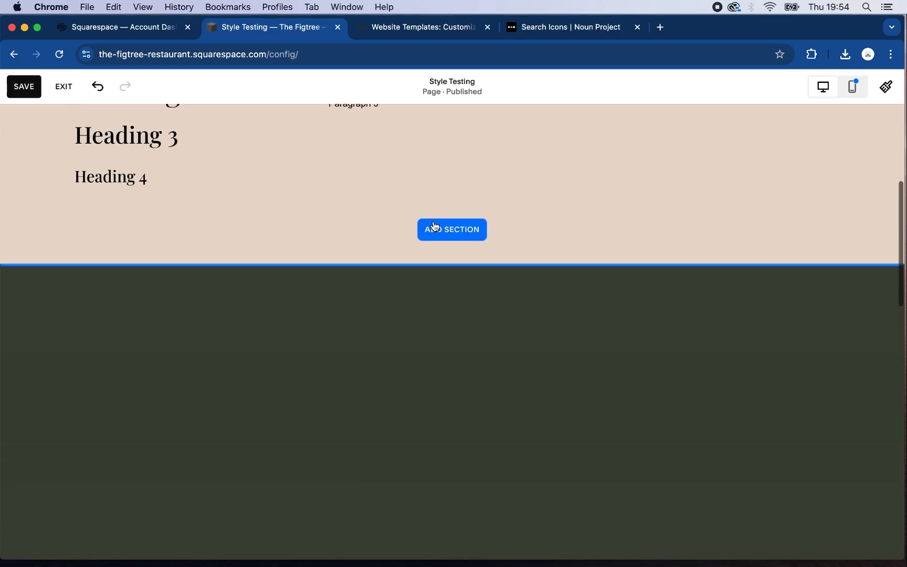
scroll(431, 229, "down", 1)
scroll(439, 276, "up", 12)
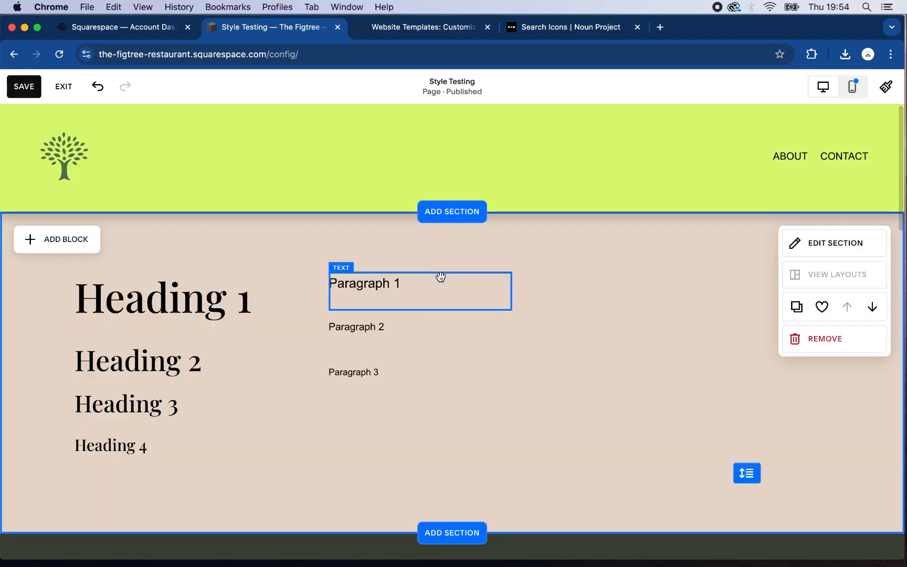
scroll(440, 276, "down", 5)
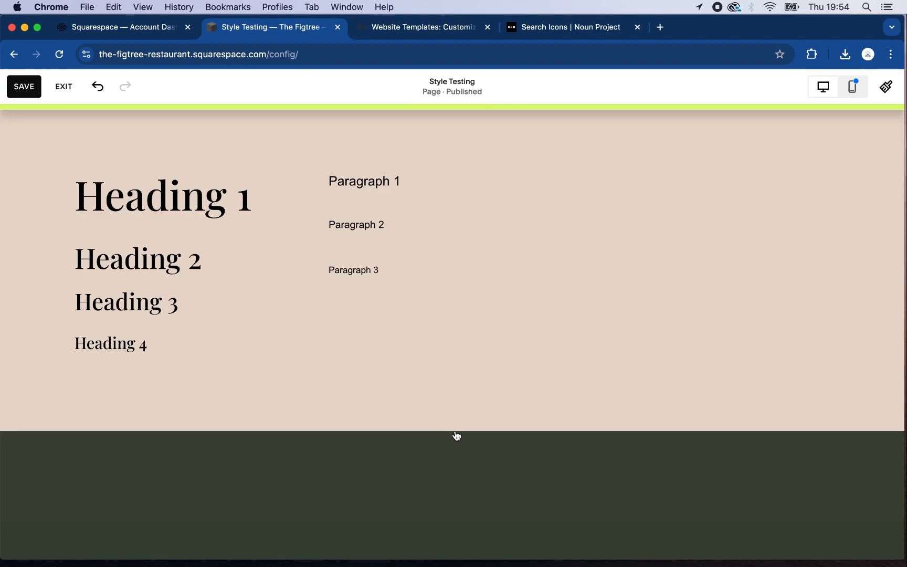
left_click(456, 435)
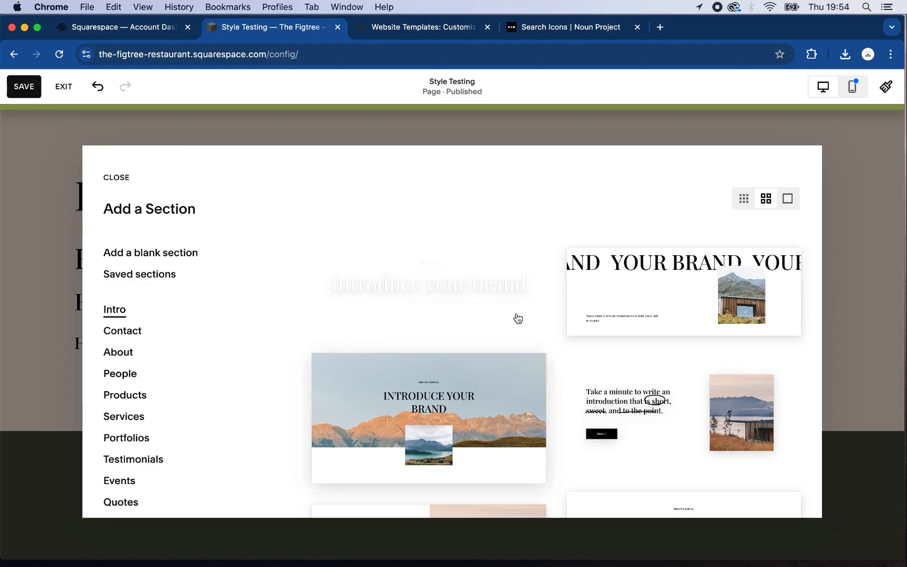
left_click(173, 253)
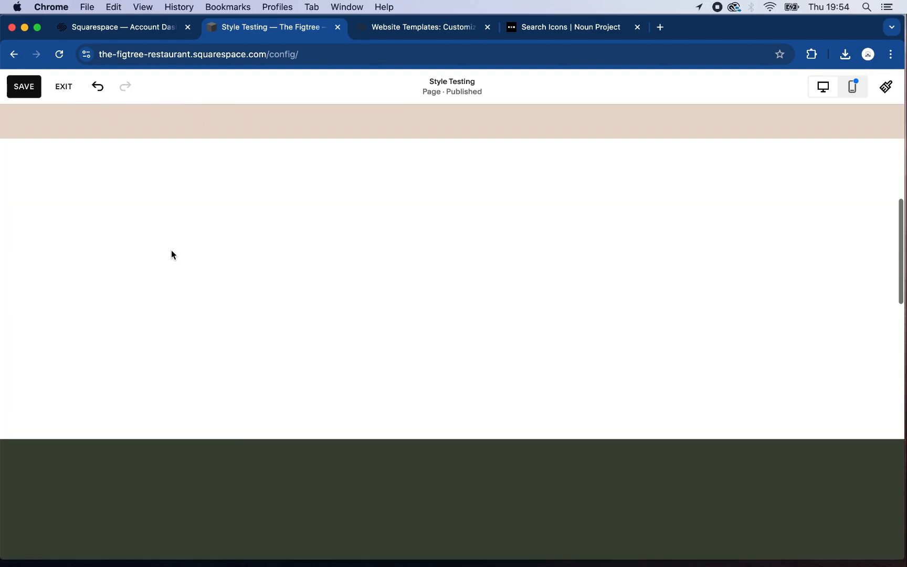
mouse_move(314, 339)
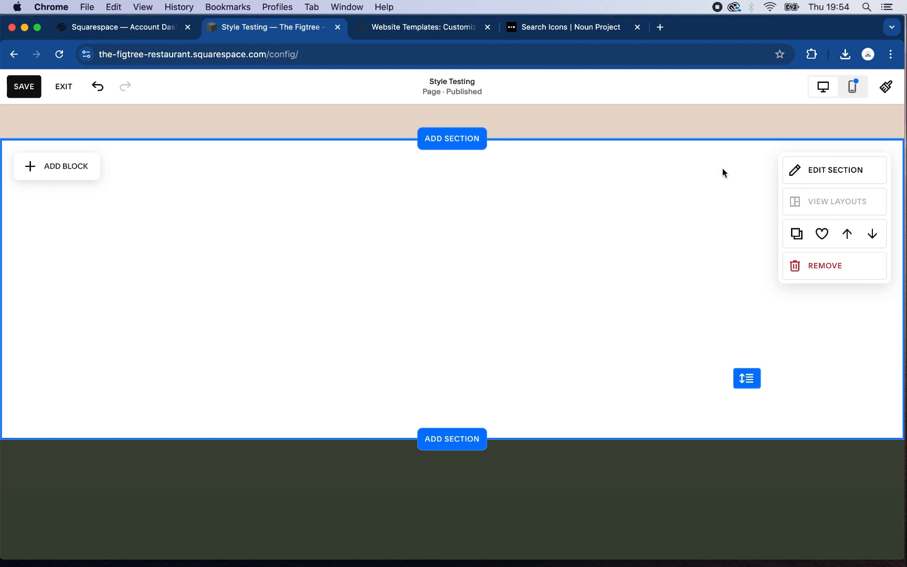
Step: Set the new blank section to the tighter grid gap and a custom height of 1
left_click(819, 172)
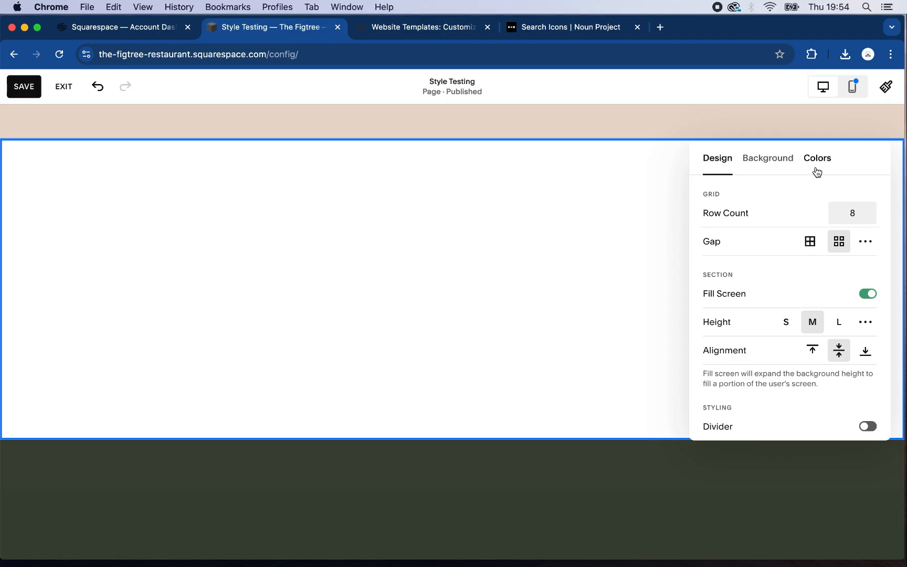
left_click(808, 245)
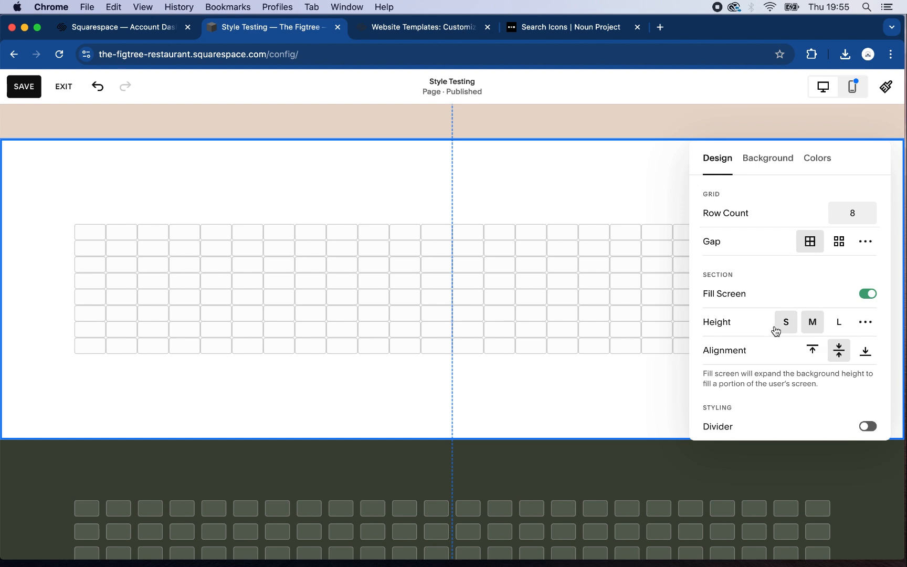
left_click(864, 322)
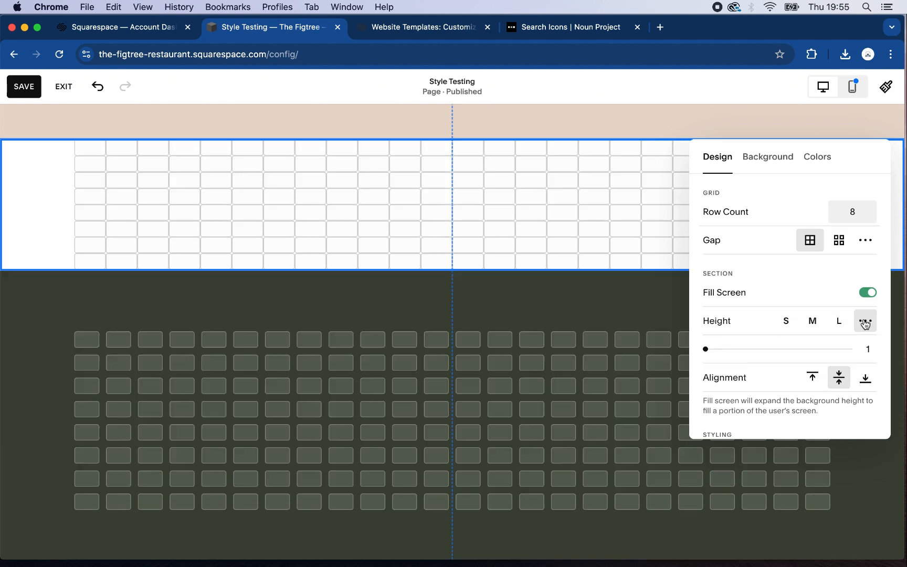
left_click(569, 231)
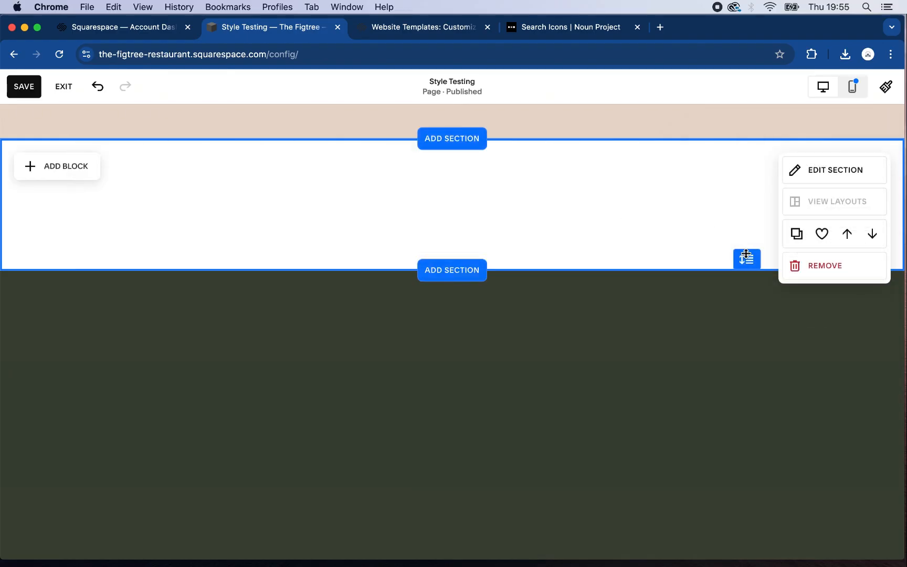
Step: Stretch the blank section's grid downward to slightly more than twice its height
left_click_drag(746, 254, 751, 320)
left_click_drag(757, 373, 761, 413)
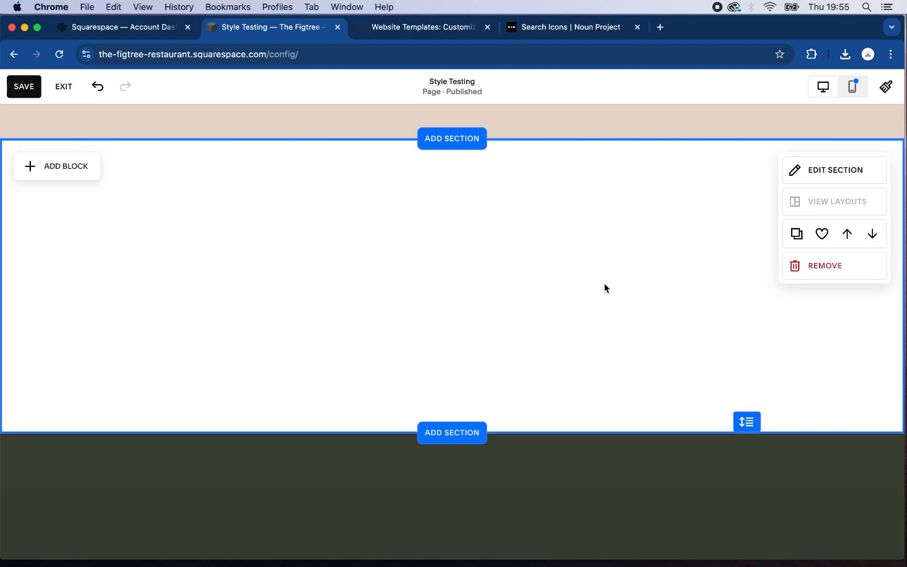
scroll(604, 284, "up", 1)
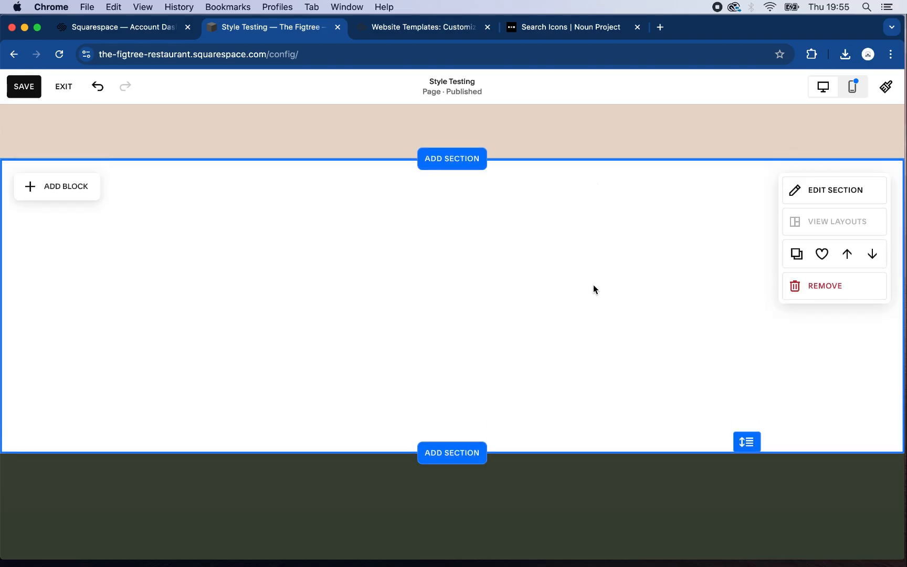
Step: Switch to the icon search browser tab, load sourceprojects.co there and enter the site's welcome page
left_click(571, 30)
left_click(533, 54)
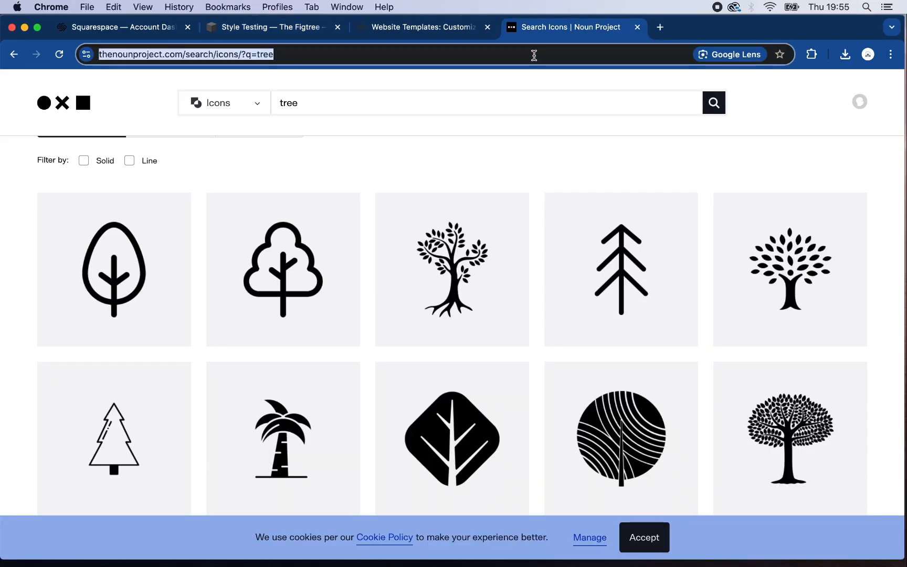
type("sourceprojects.co")
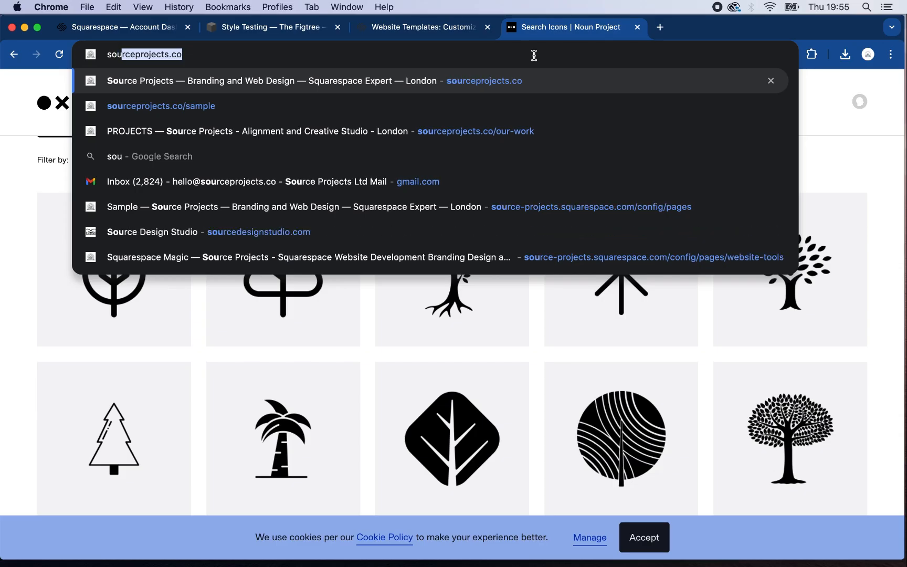
key("Return")
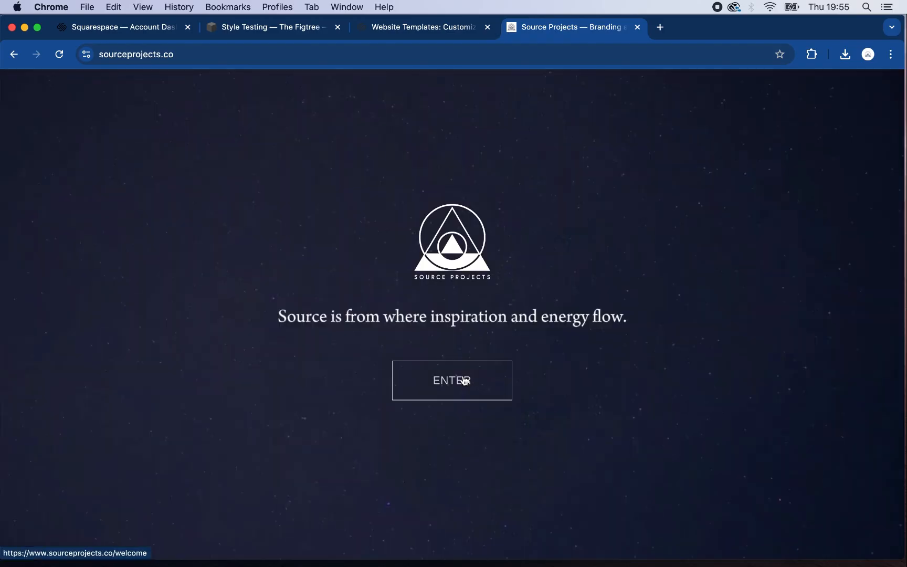
left_click(465, 381)
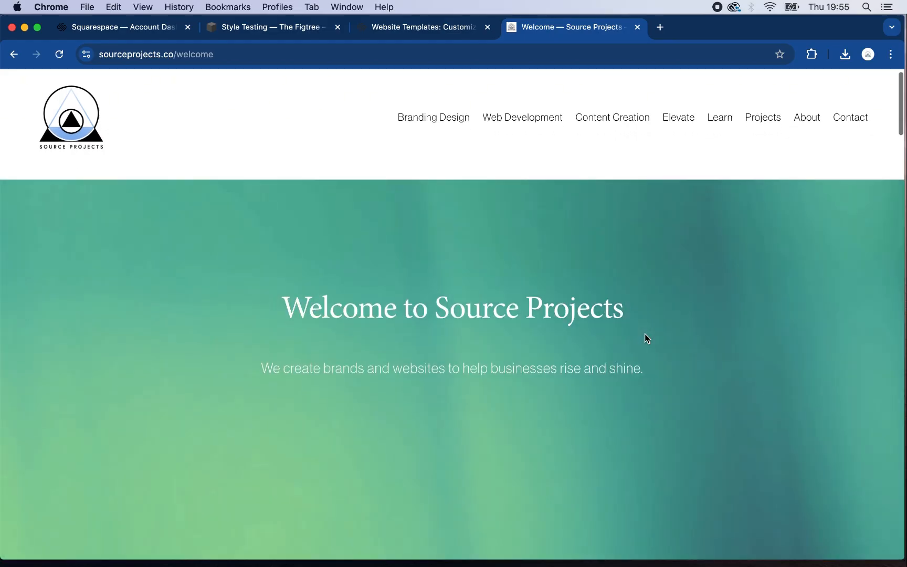
Step: Examine the section layouts on the Source Projects welcome page, from the opening banner and introduction to the project discussion section
scroll(647, 338, "down", 10)
scroll(645, 336, "down", 3)
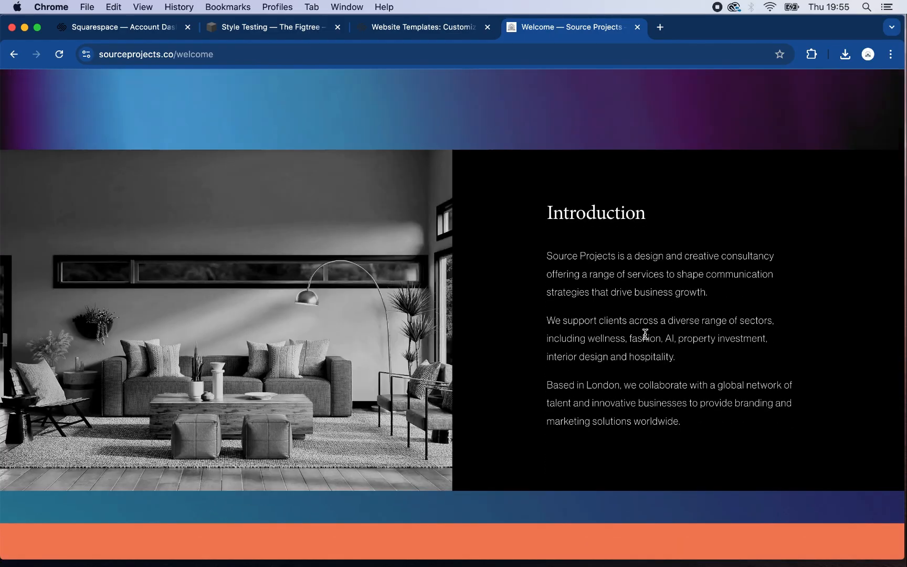
scroll(645, 335, "down", 1)
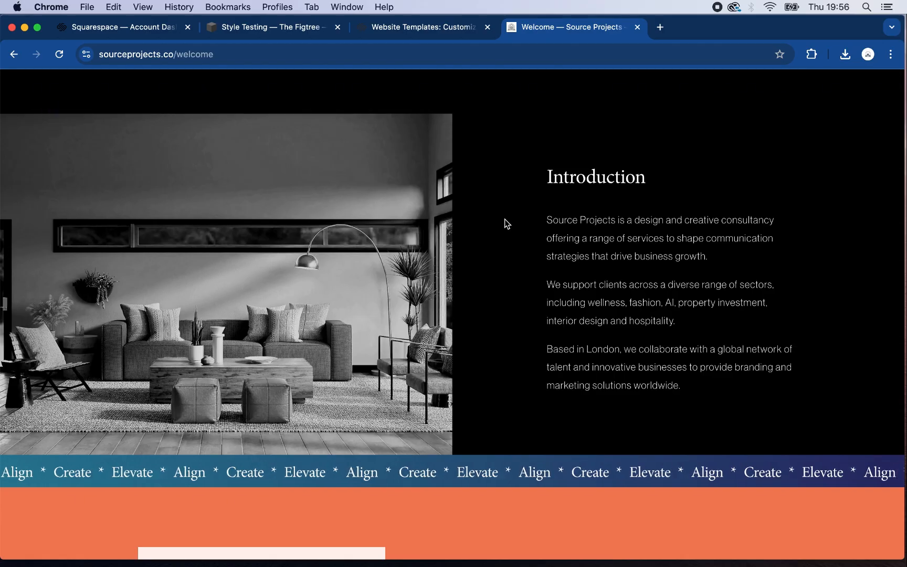
scroll(447, 148, "up", 3)
scroll(446, 147, "down", 10)
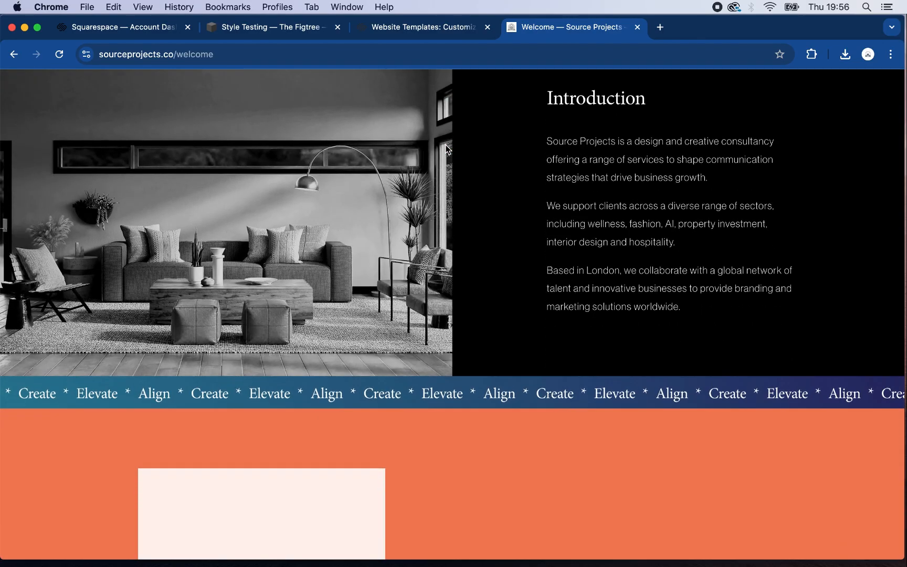
scroll(449, 223, "down", 10)
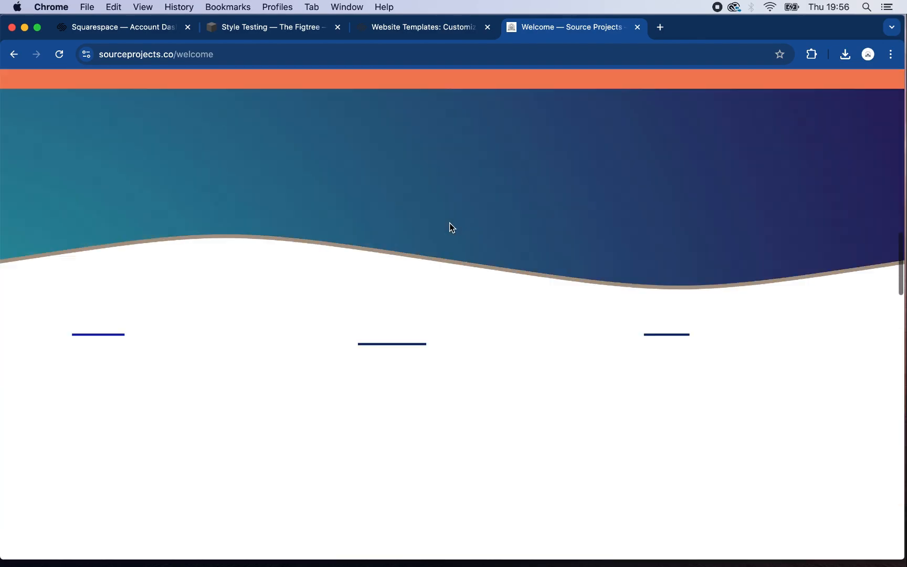
scroll(449, 222, "up", 3)
scroll(460, 364, "down", 15)
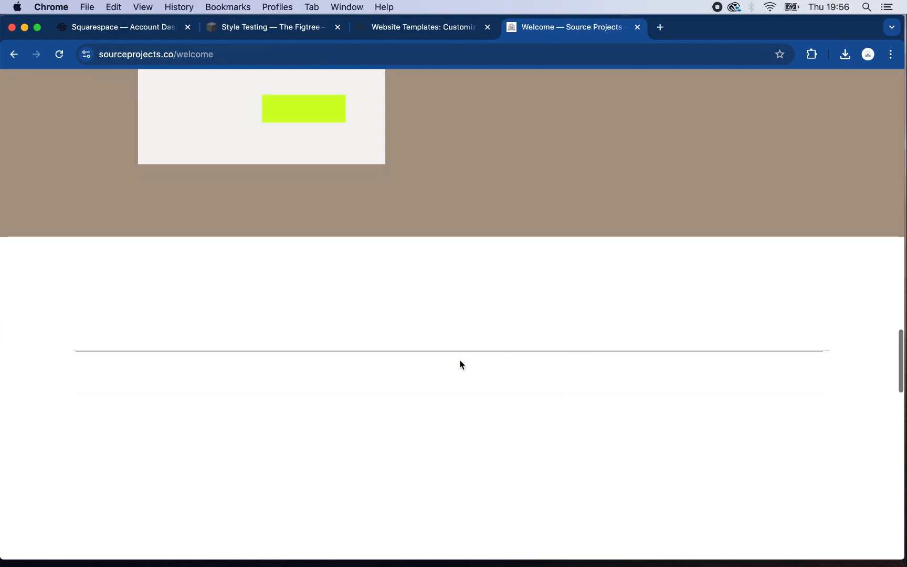
scroll(459, 364, "up", 9)
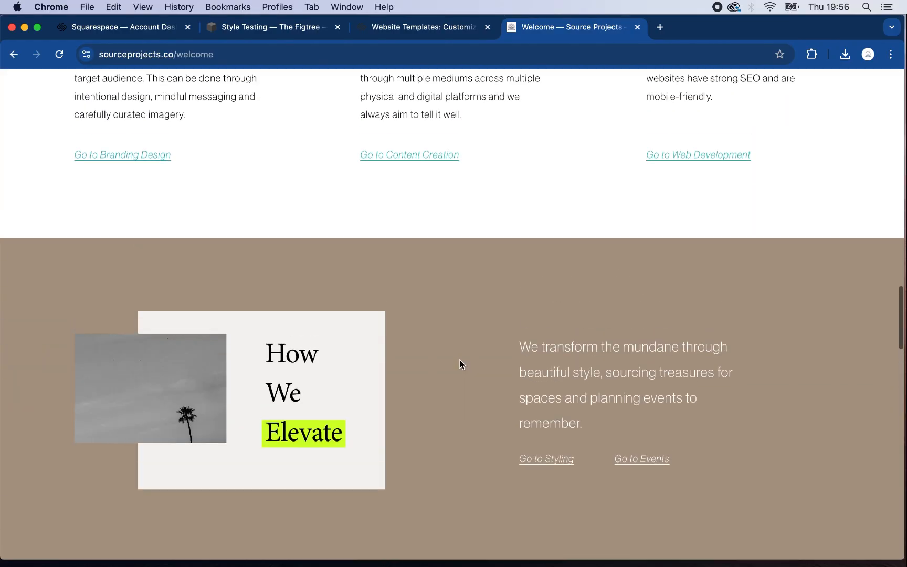
scroll(460, 364, "down", 20)
scroll(459, 364, "down", 5)
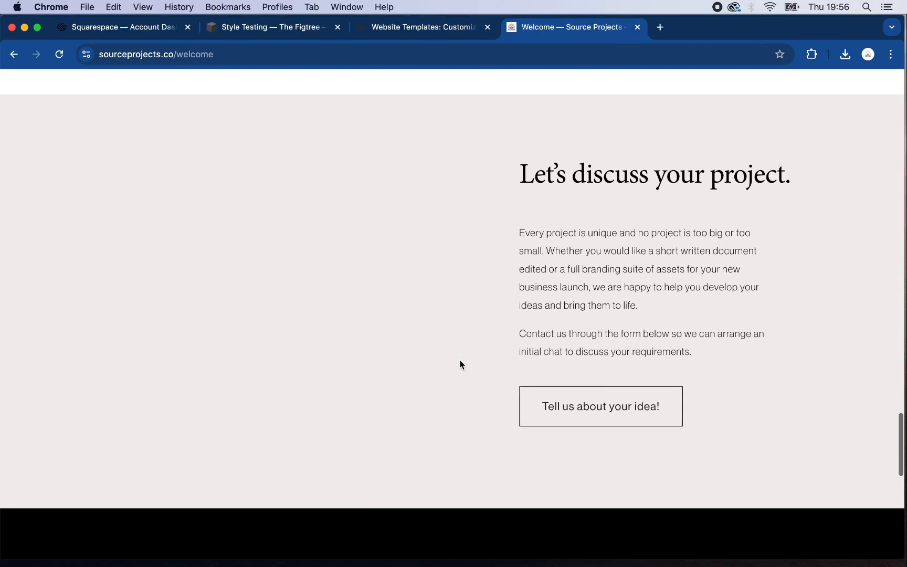
scroll(460, 364, "up", 20)
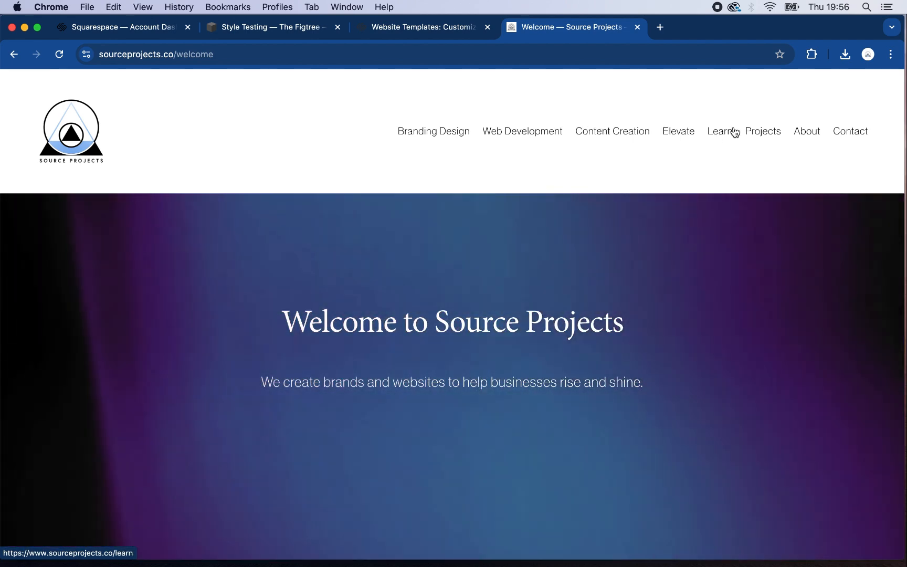
scroll(689, 266, "down", 10)
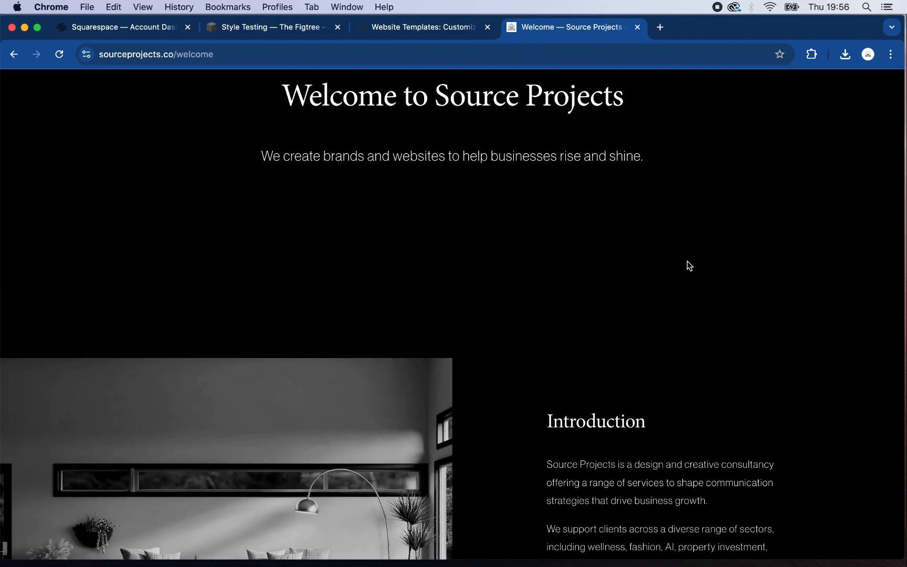
scroll(688, 259, "up", 10)
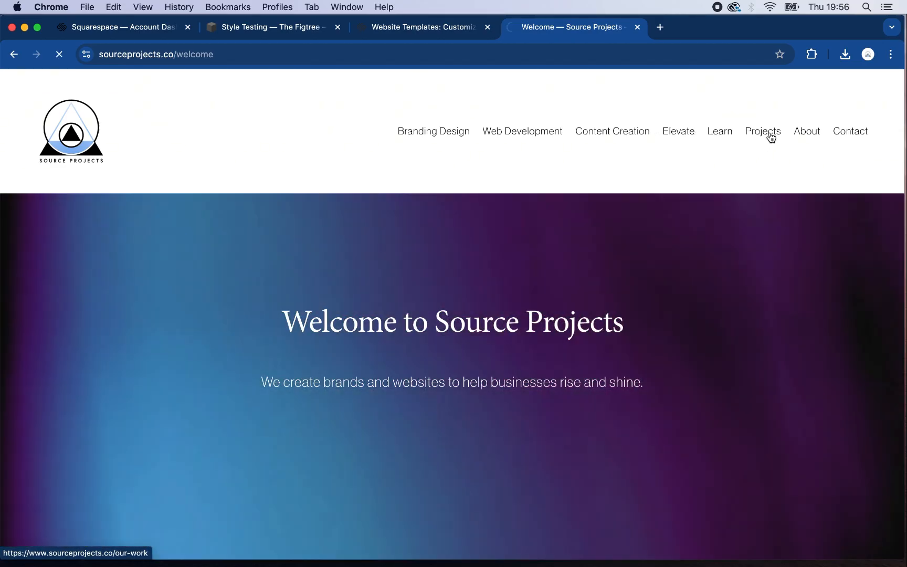
Step: Open the site's Projects page and examine how images and text alternate side by side without gaps
left_click(770, 137)
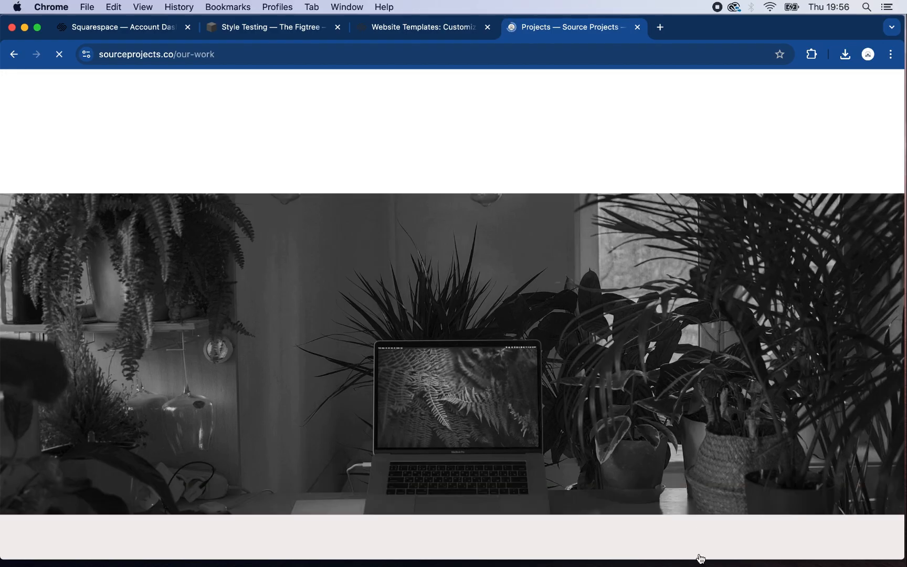
scroll(700, 558, "down", 10)
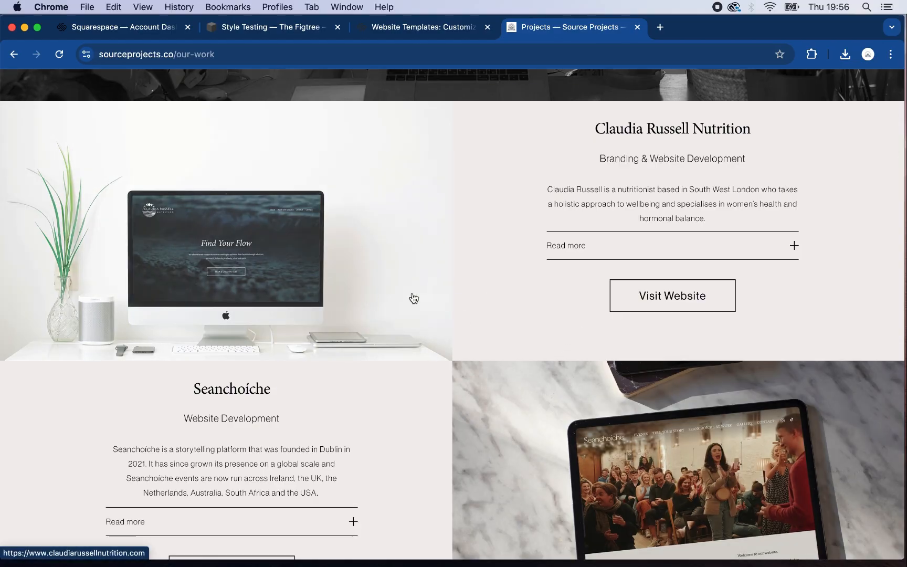
scroll(464, 321, "down", 5)
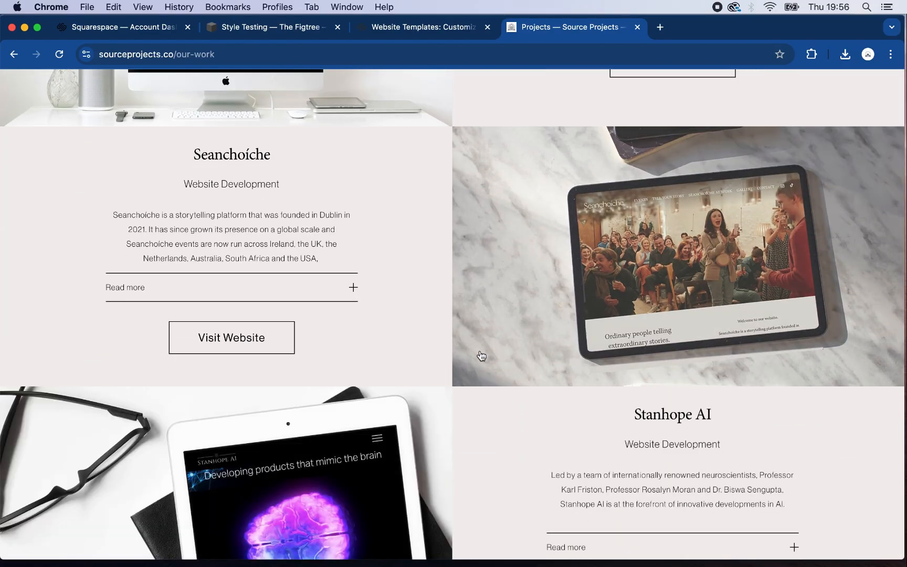
scroll(475, 357, "down", 15)
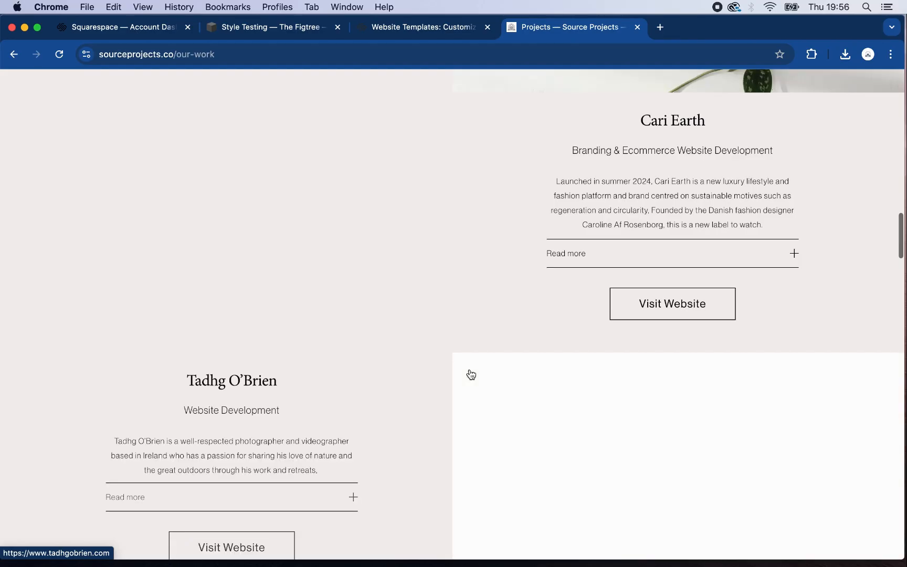
scroll(478, 251, "up", 12)
scroll(477, 247, "up", 15)
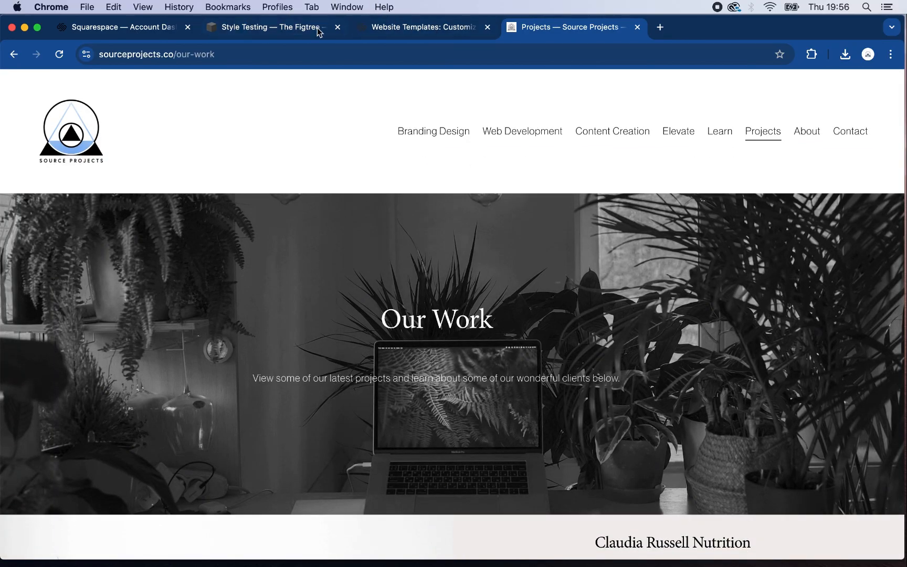
Step: Return to the Style Testing page in the Squarespace editor and set the blank section's custom height to 0
left_click(227, 32)
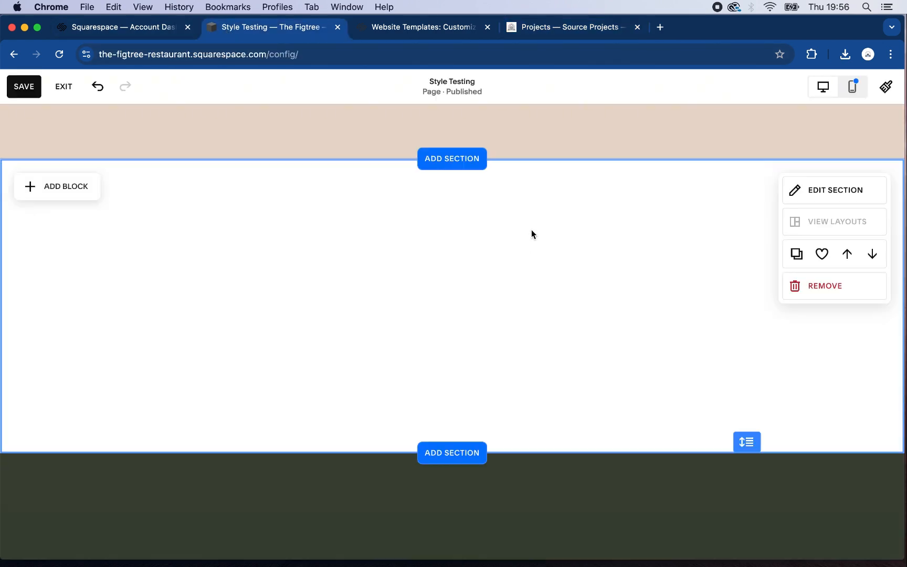
left_click(826, 190)
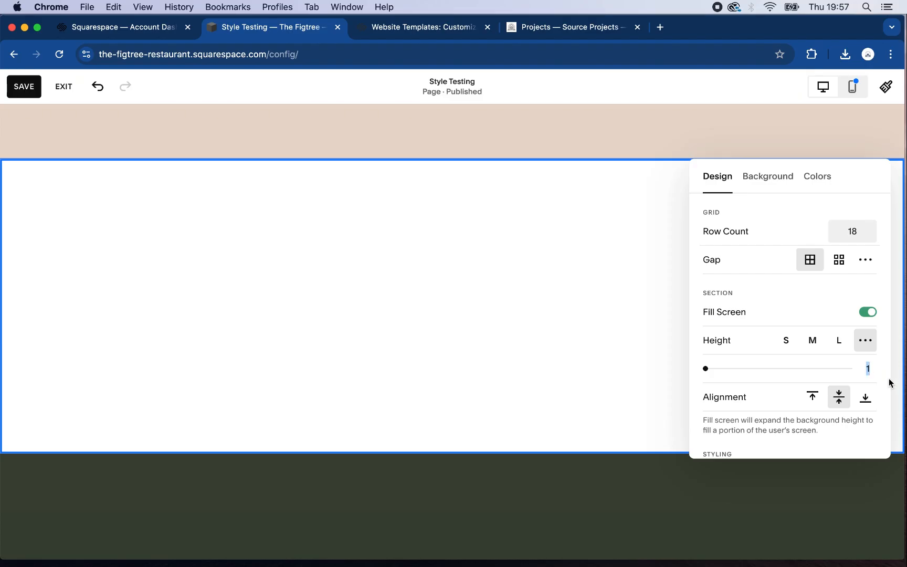
type("4")
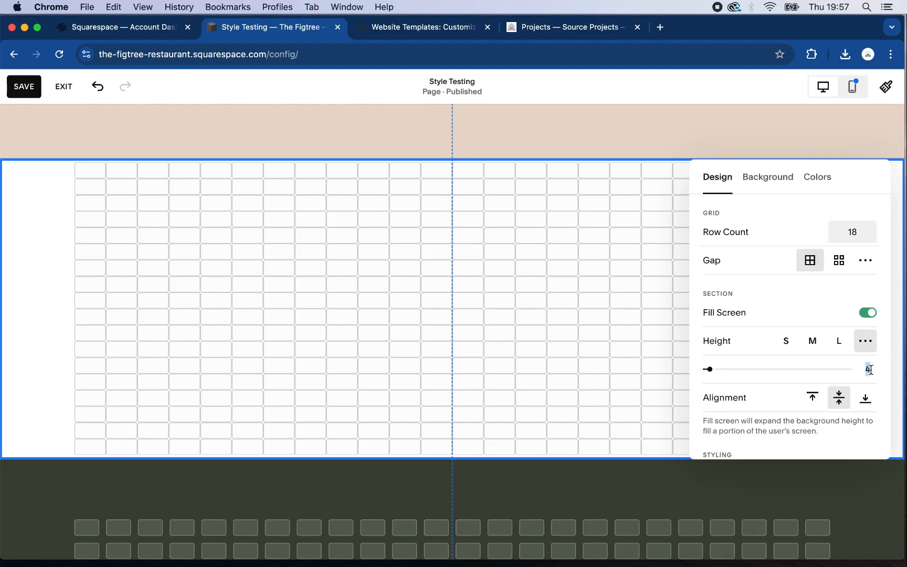
type("0")
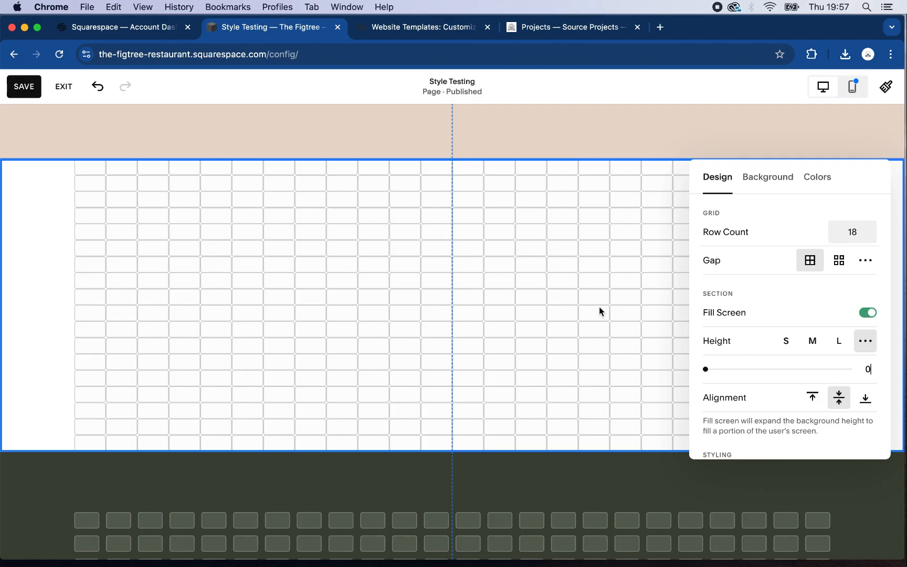
left_click(350, 301)
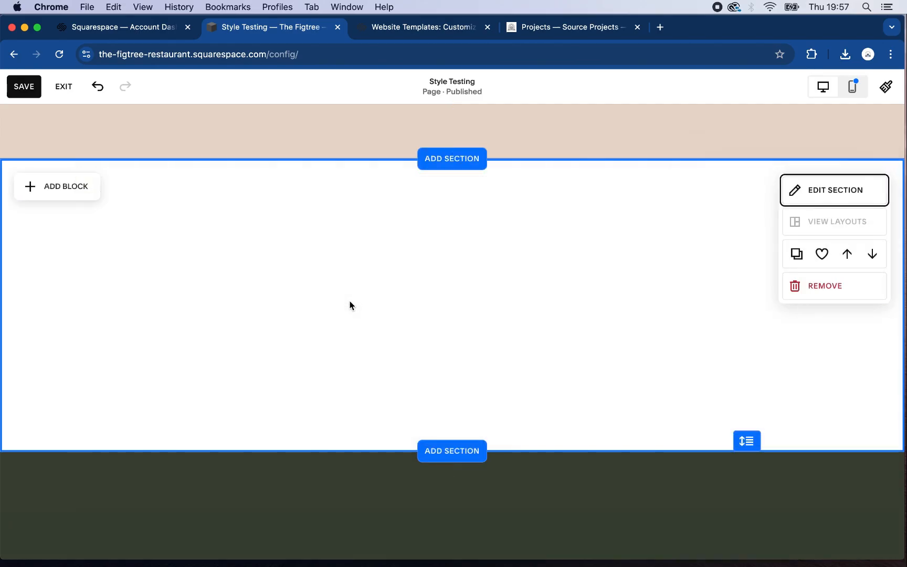
Step: Add an image block to the blank section and open the stock image browser for it
left_click(72, 184)
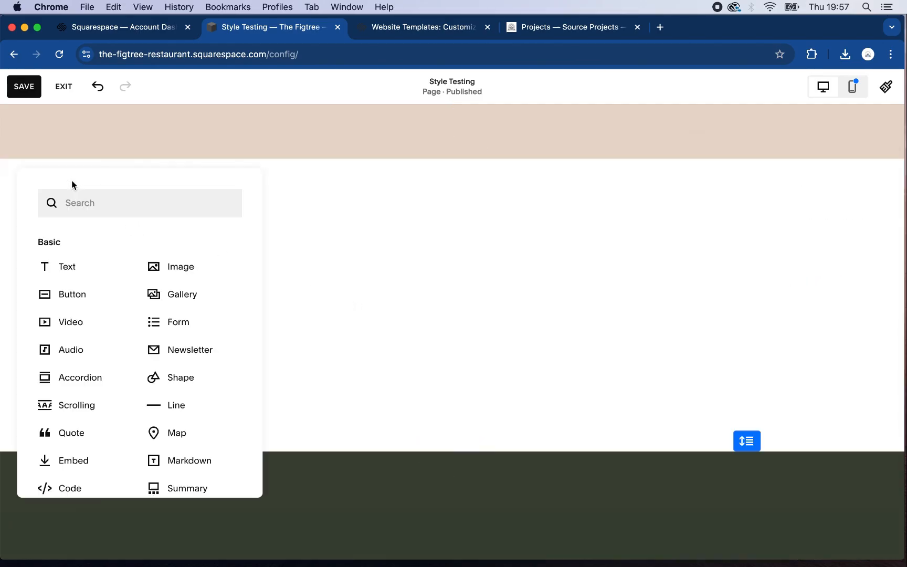
left_click(179, 268)
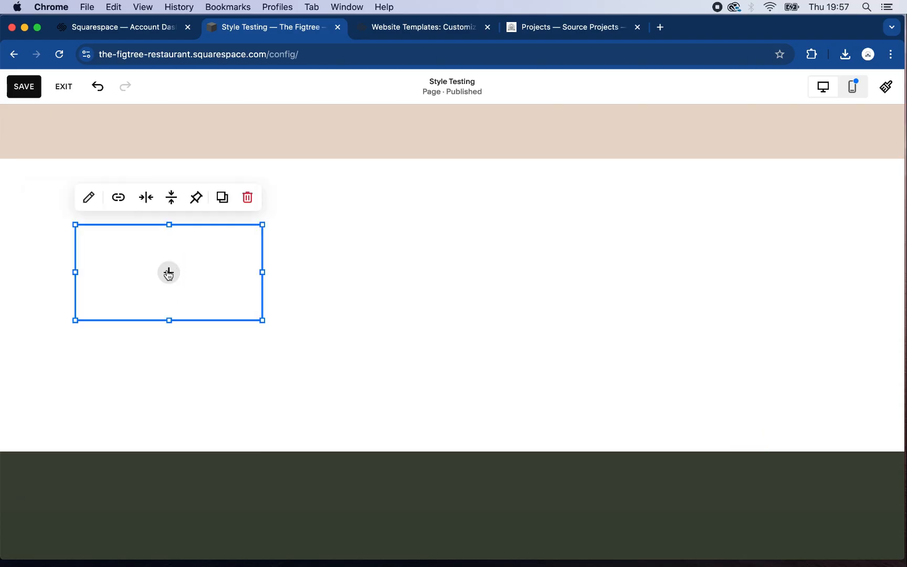
left_click(169, 272)
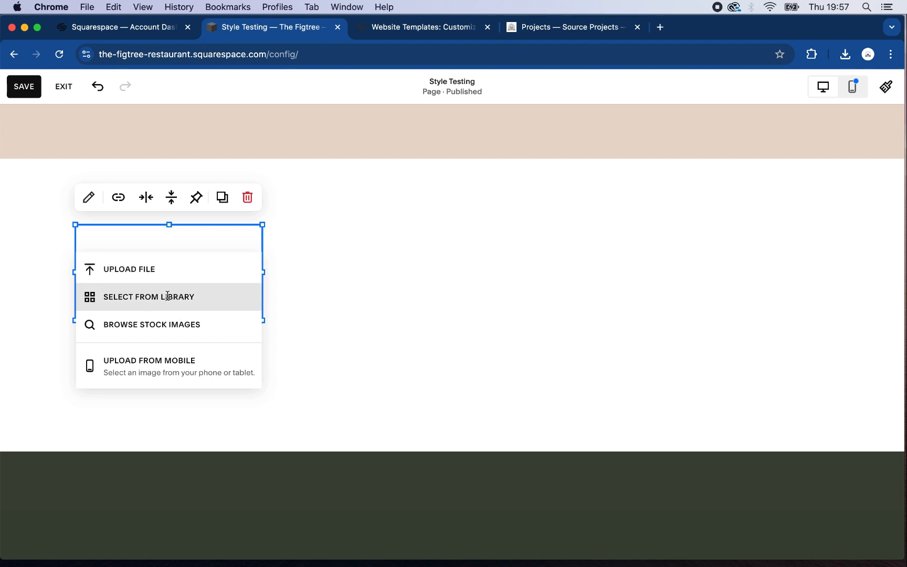
left_click(149, 324)
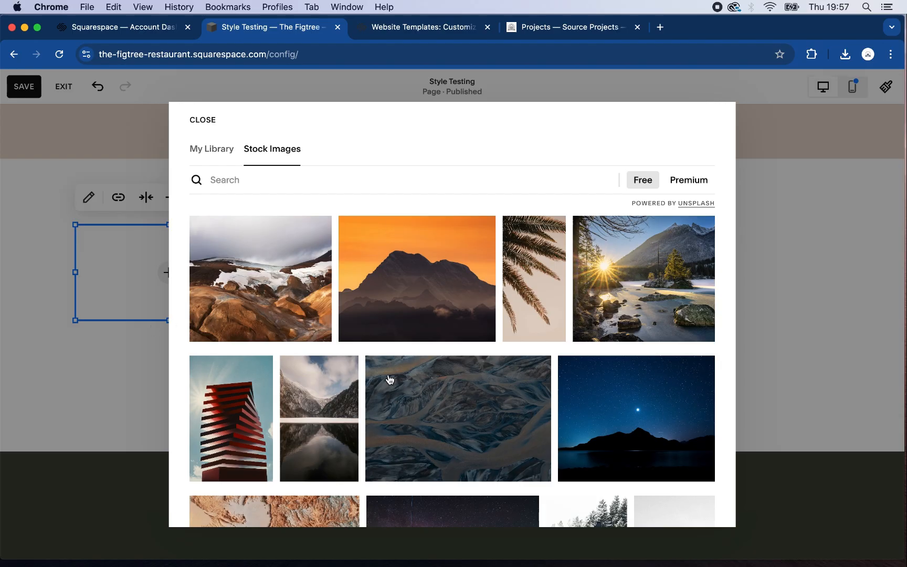
Step: Compare the free Unsplash stock images with the premium Getty ones, ending on the free collection
scroll(389, 379, "down", 3)
scroll(389, 378, "down", 2)
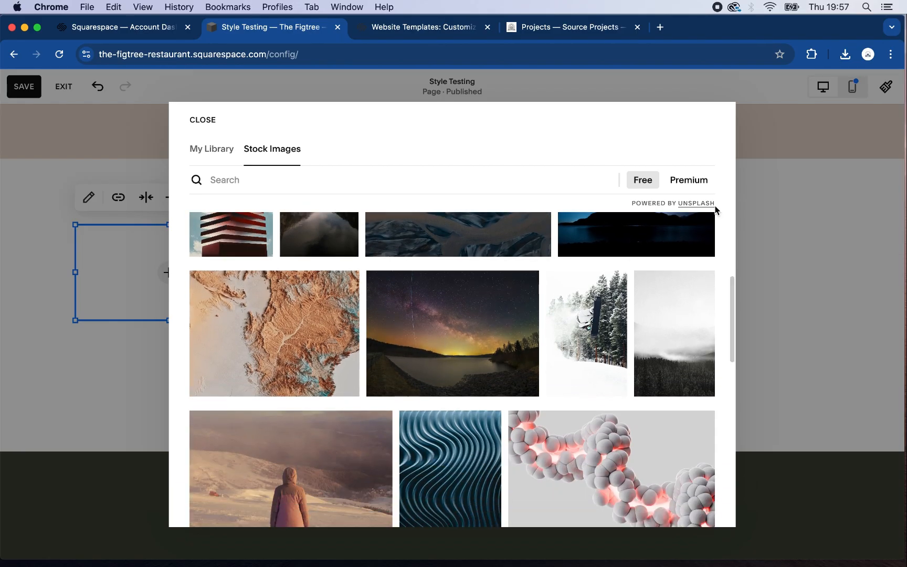
left_click(689, 180)
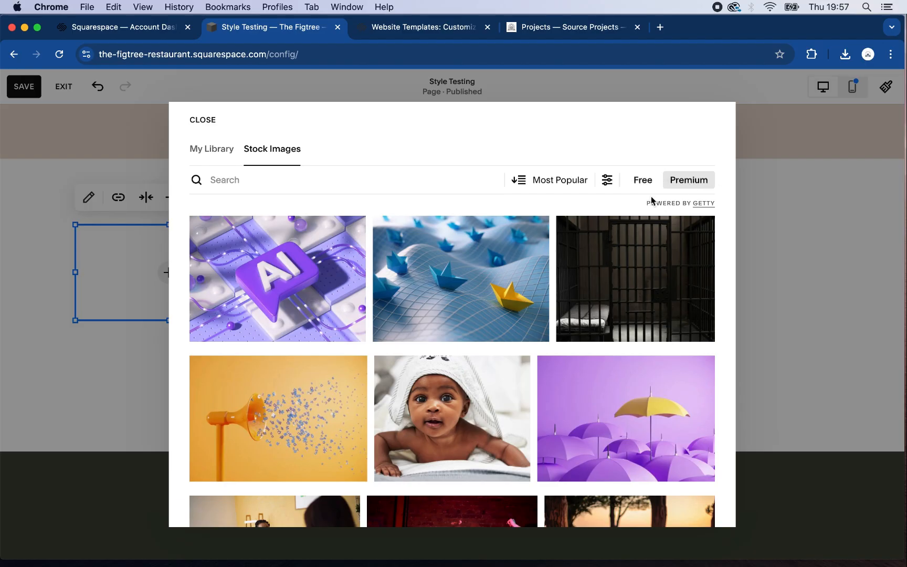
left_click(640, 182)
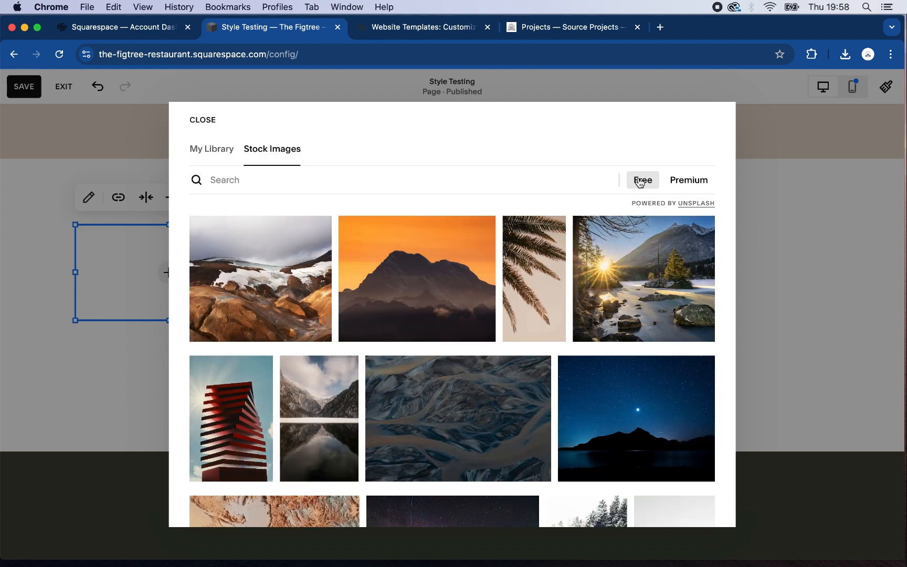
Step: Browse through the free Unsplash stock images for a picture that suits the restaurant page
scroll(546, 324, "down", 10)
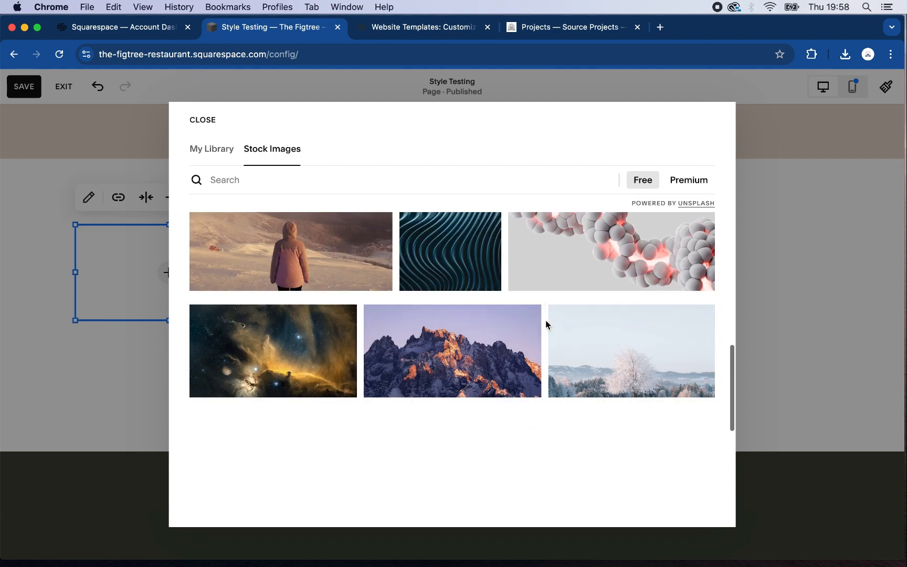
scroll(546, 320, "down", 10)
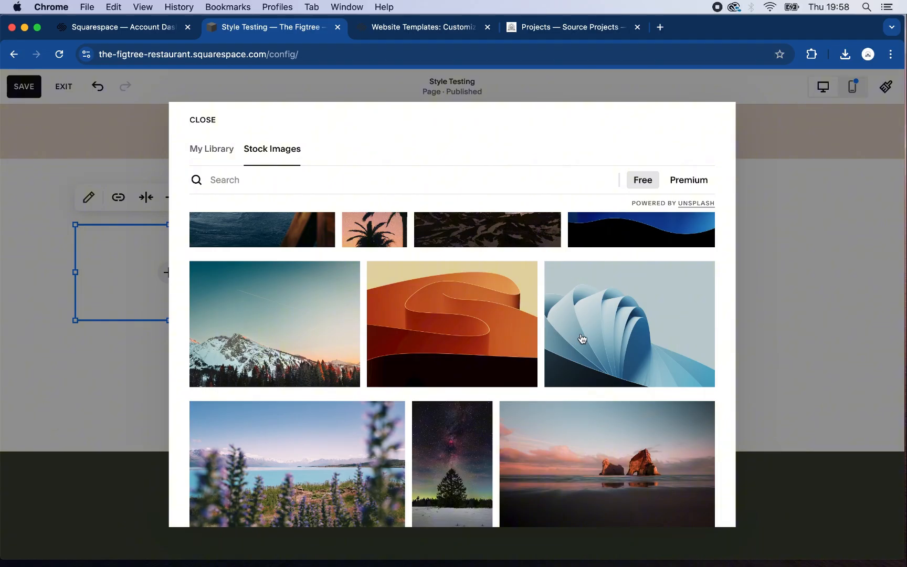
scroll(571, 343, "down", 5)
scroll(571, 343, "down", 7)
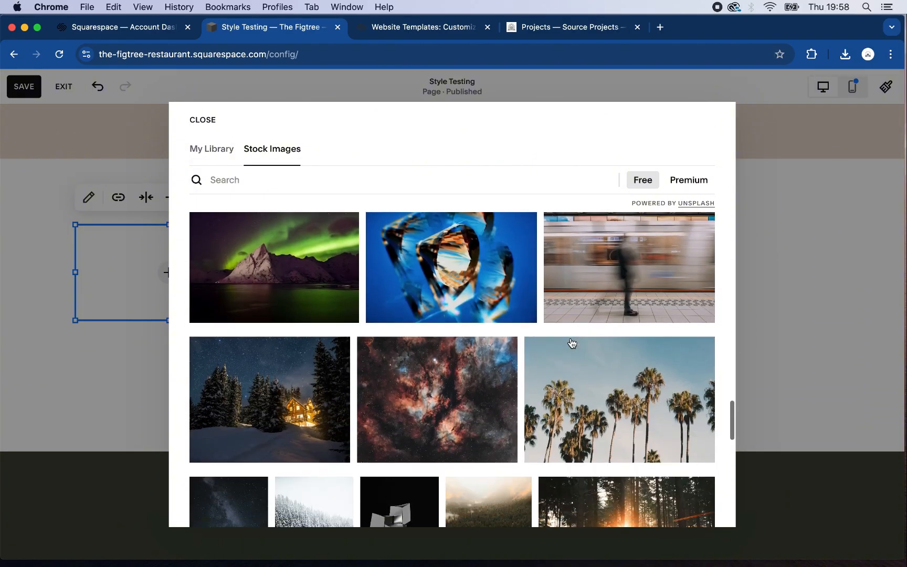
scroll(572, 342, "down", 12)
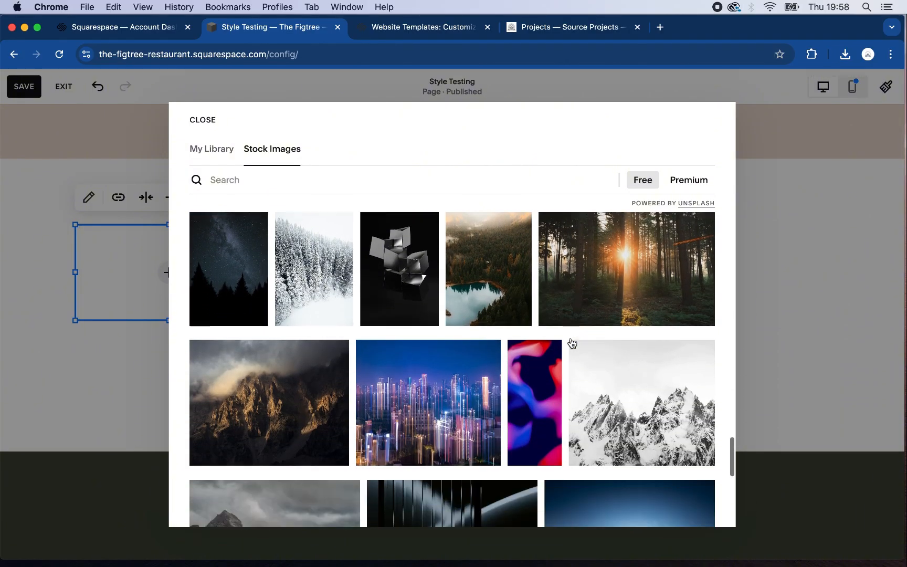
scroll(571, 343, "down", 4)
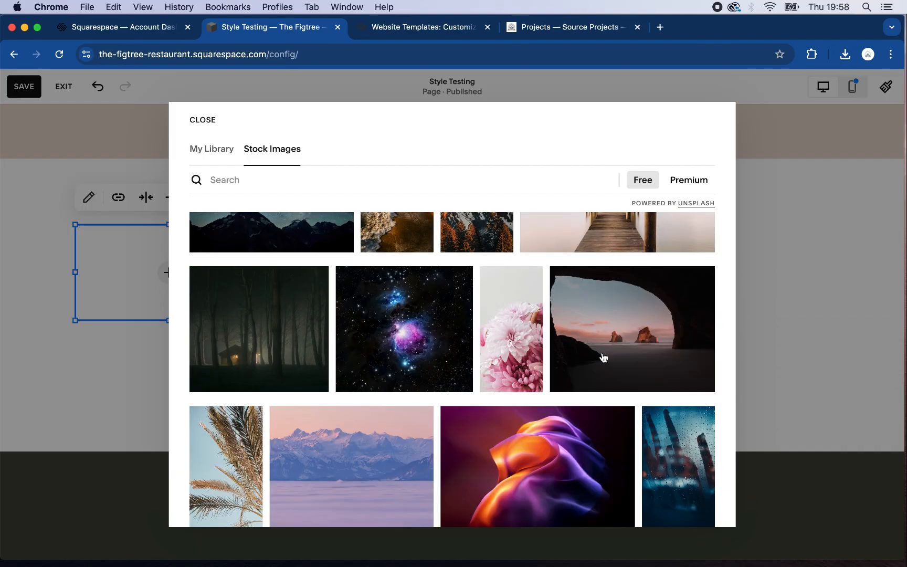
scroll(603, 358, "down", 5)
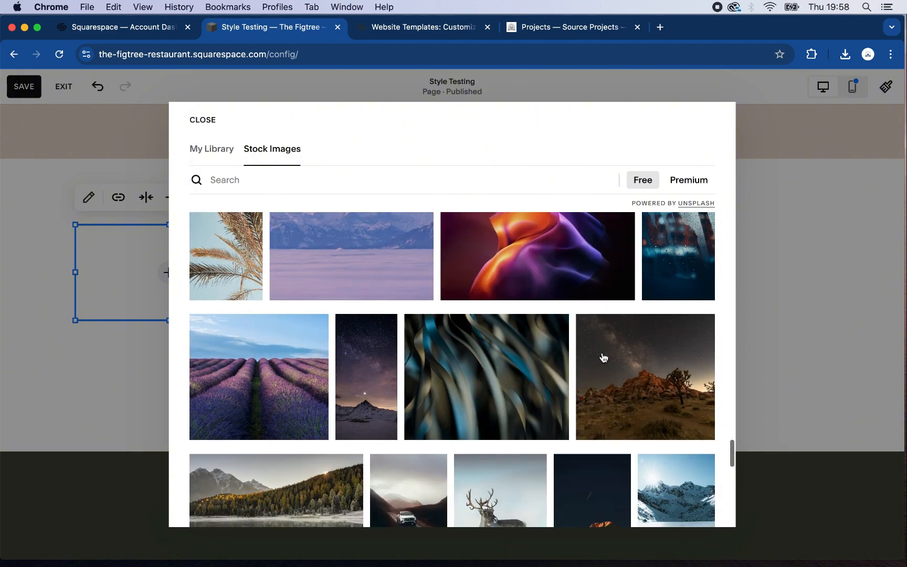
scroll(603, 357, "down", 4)
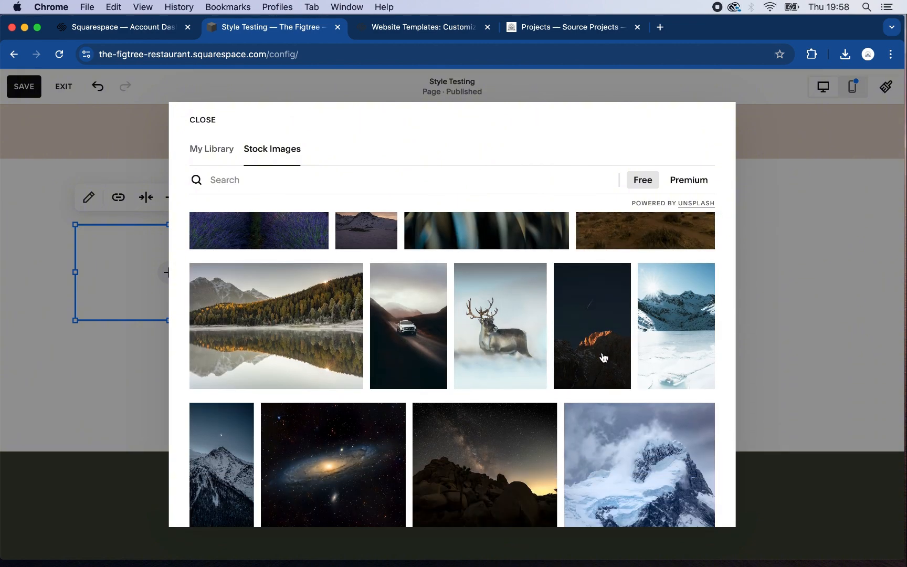
scroll(603, 357, "down", 10)
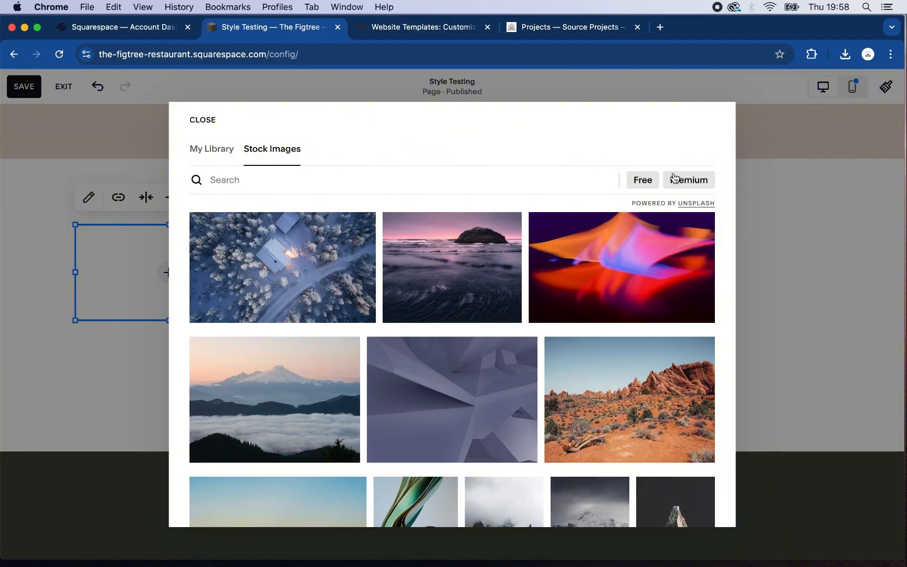
scroll(530, 370, "down", 5)
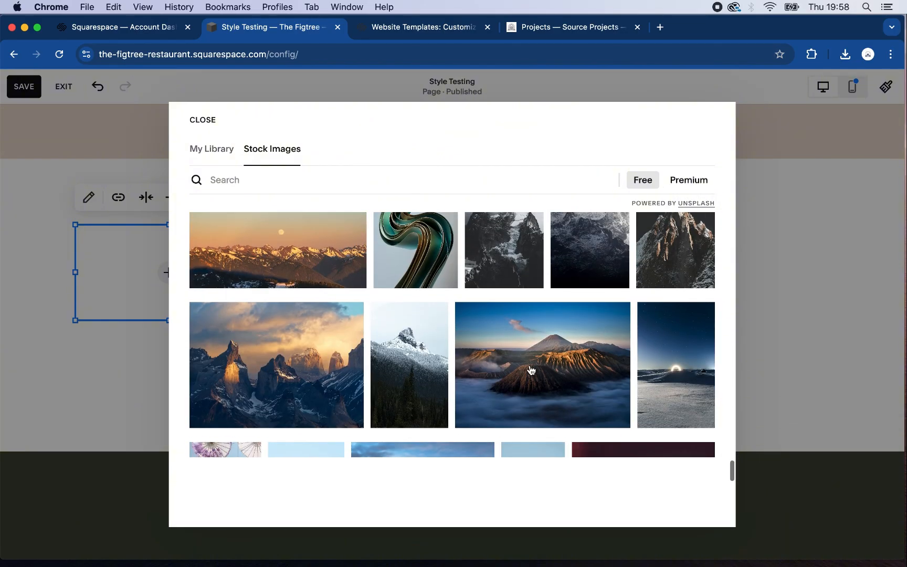
scroll(530, 369, "down", 6)
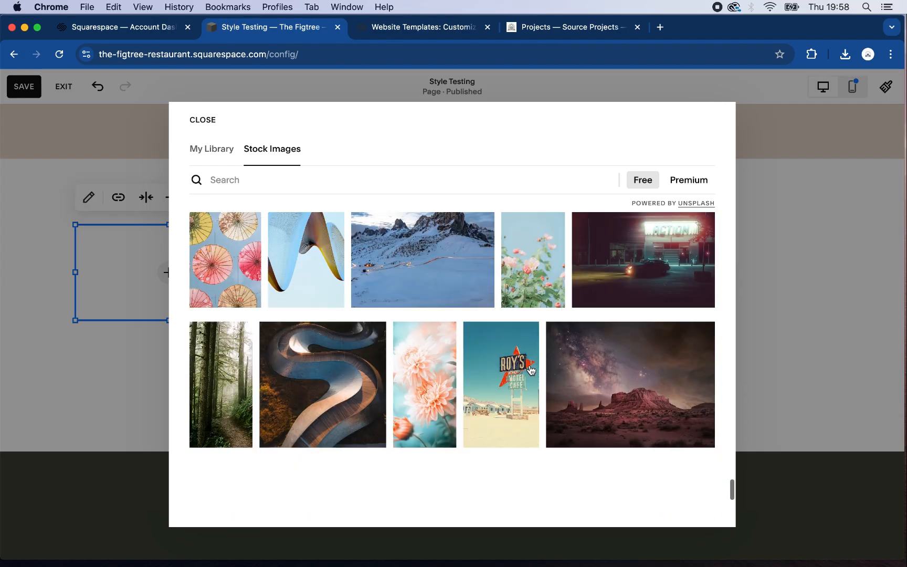
scroll(531, 370, "down", 7)
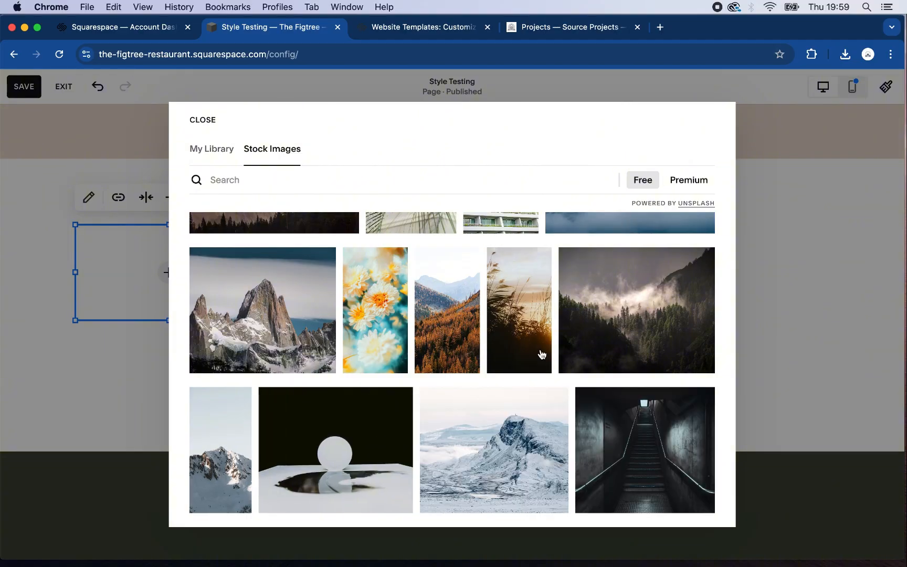
scroll(541, 353, "down", 10)
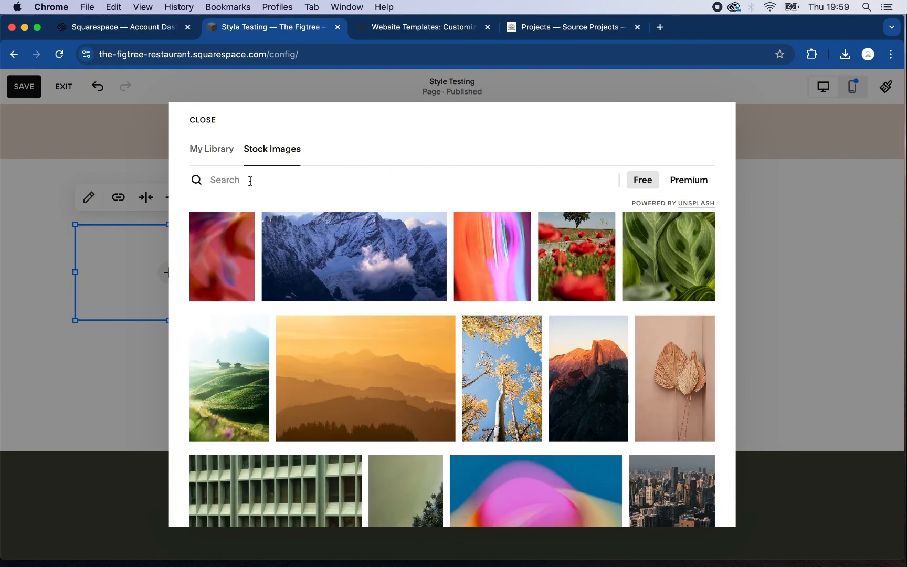
Step: Search the free stock images for "restaurant" and add the overhead photo of two plated dishes on a pale surface to the image block
left_click(231, 180)
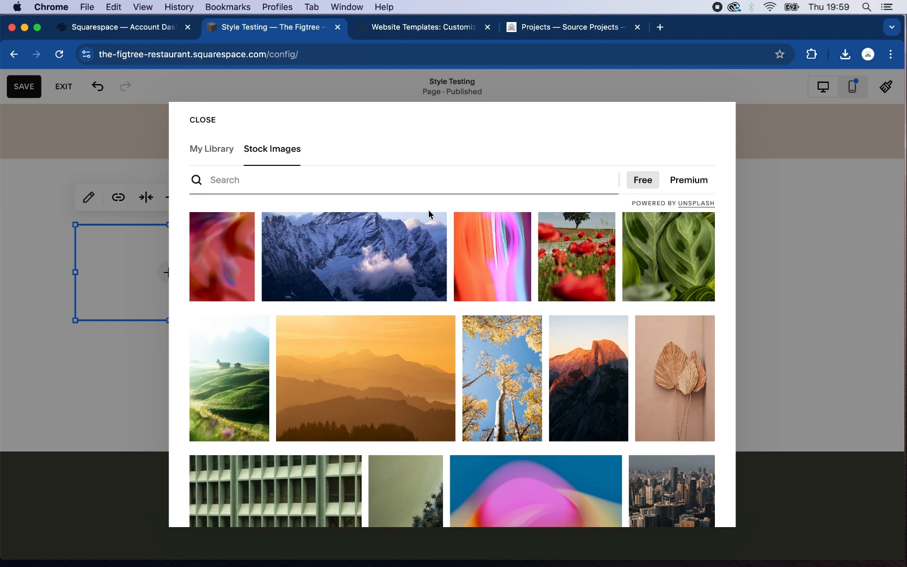
type("restaurant")
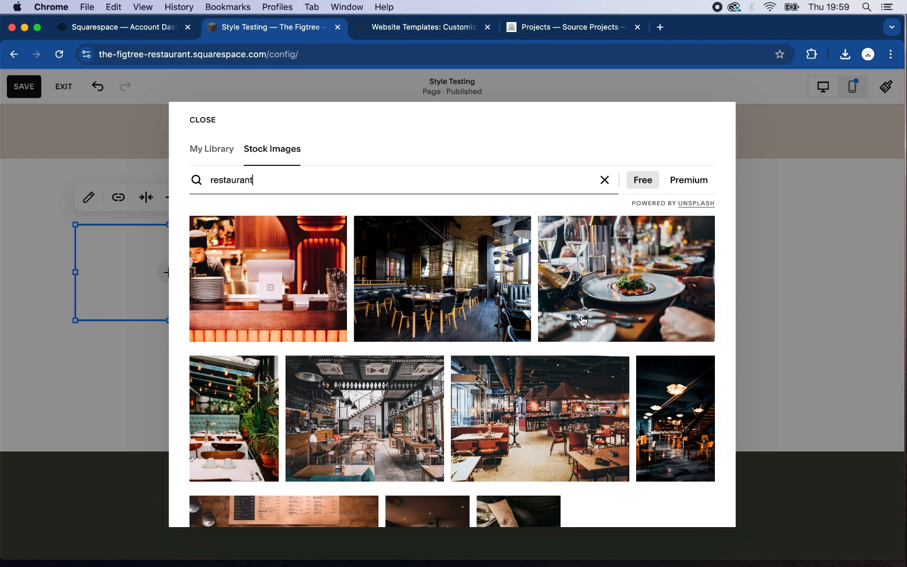
scroll(582, 319, "down", 3)
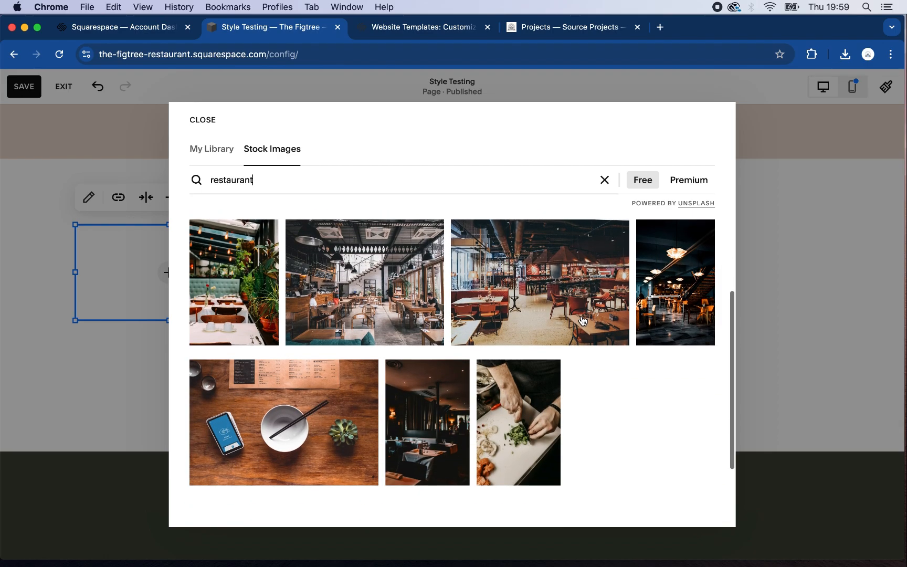
scroll(582, 319, "down", 5)
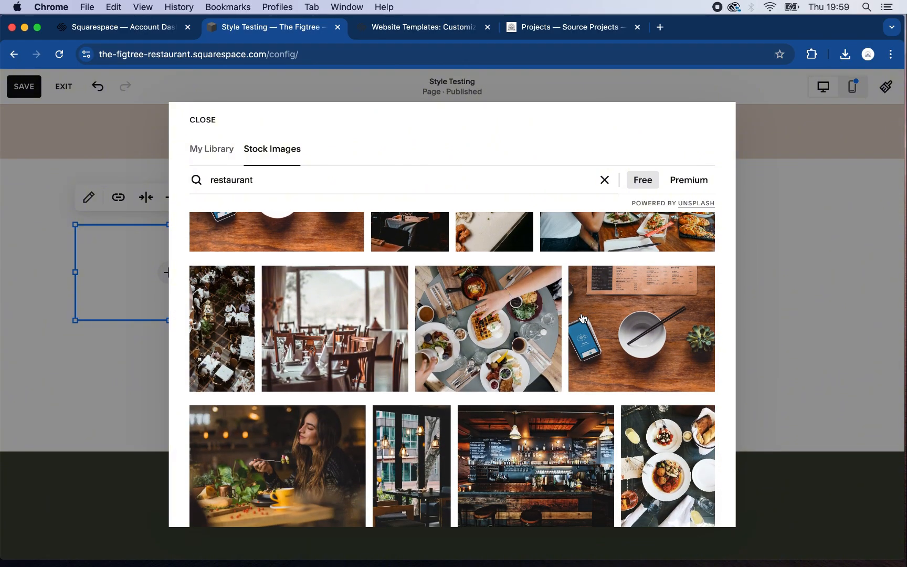
scroll(582, 318, "down", 1)
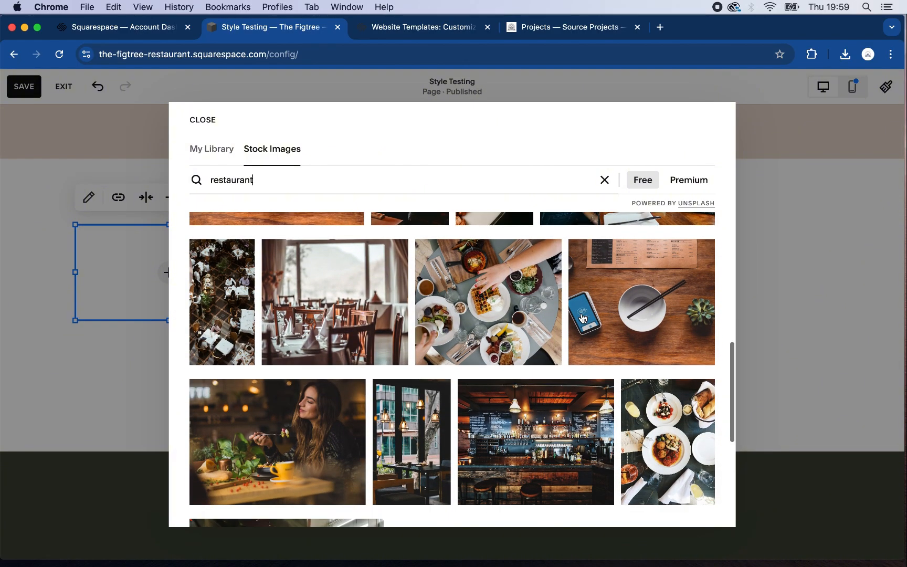
scroll(581, 317, "down", 8)
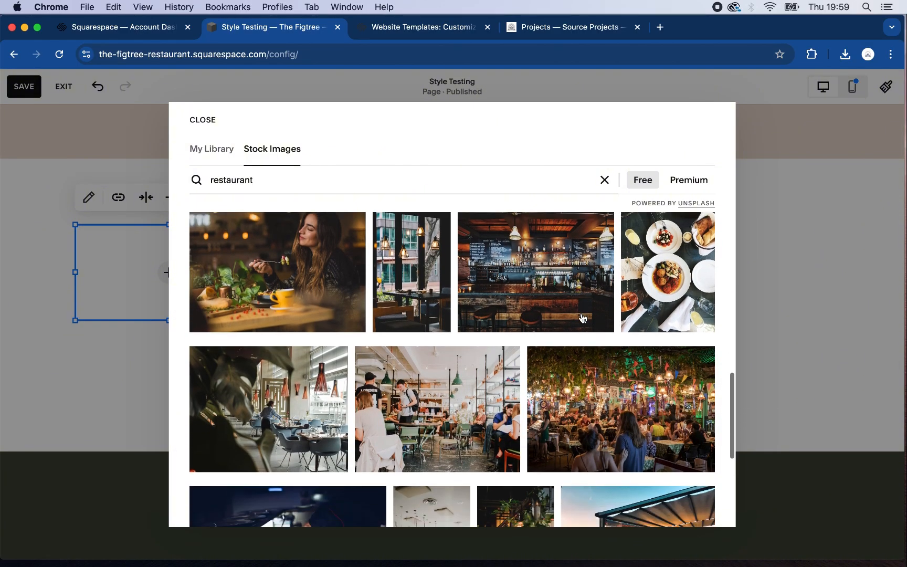
scroll(581, 317, "down", 8)
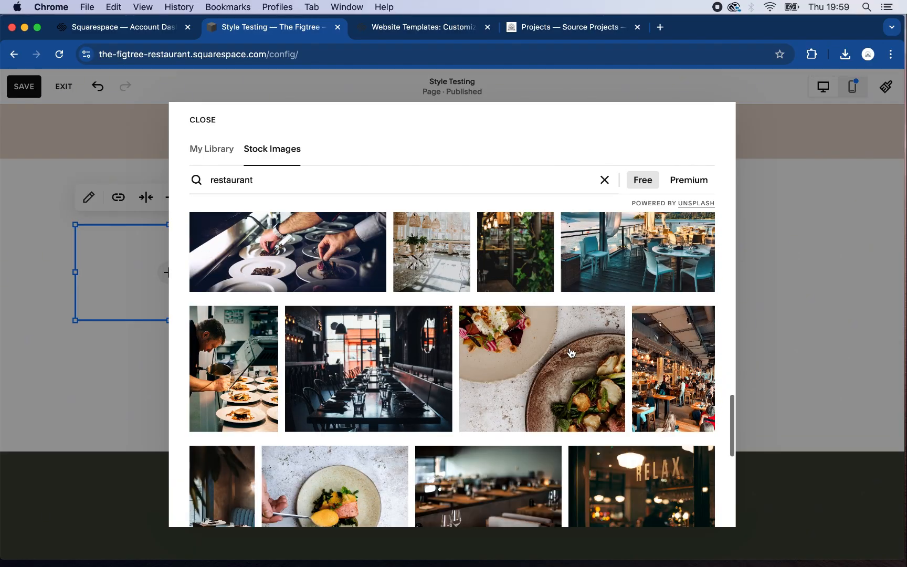
left_click(572, 352)
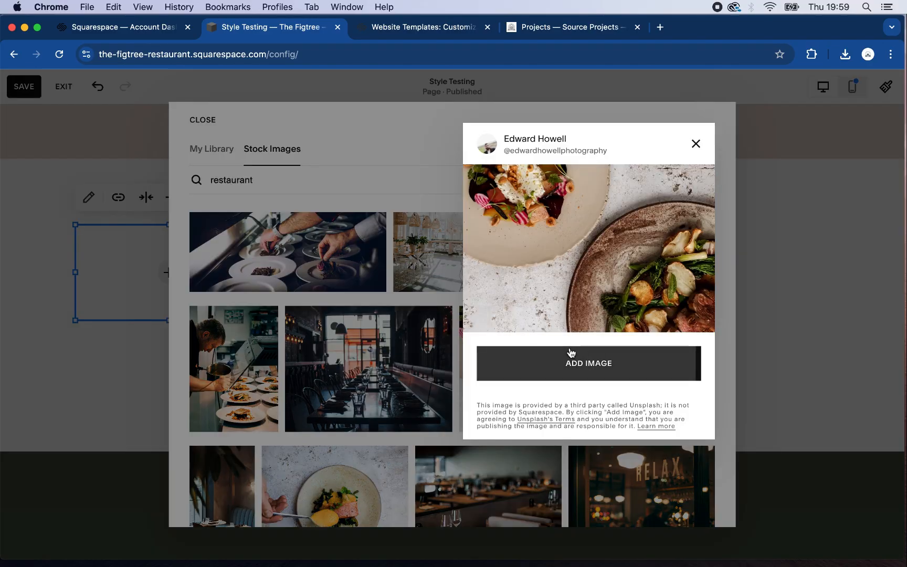
left_click(603, 372)
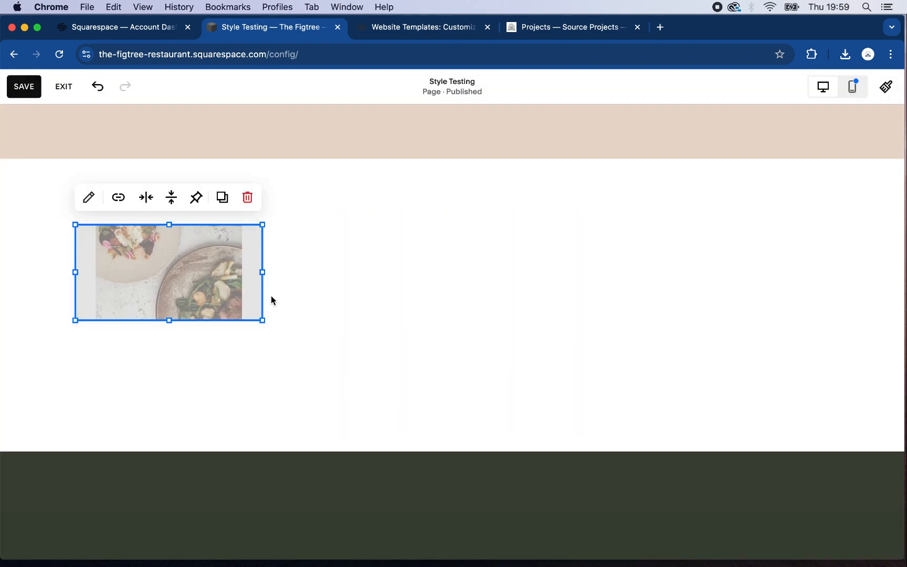
left_click(303, 299)
key("BackSpace")
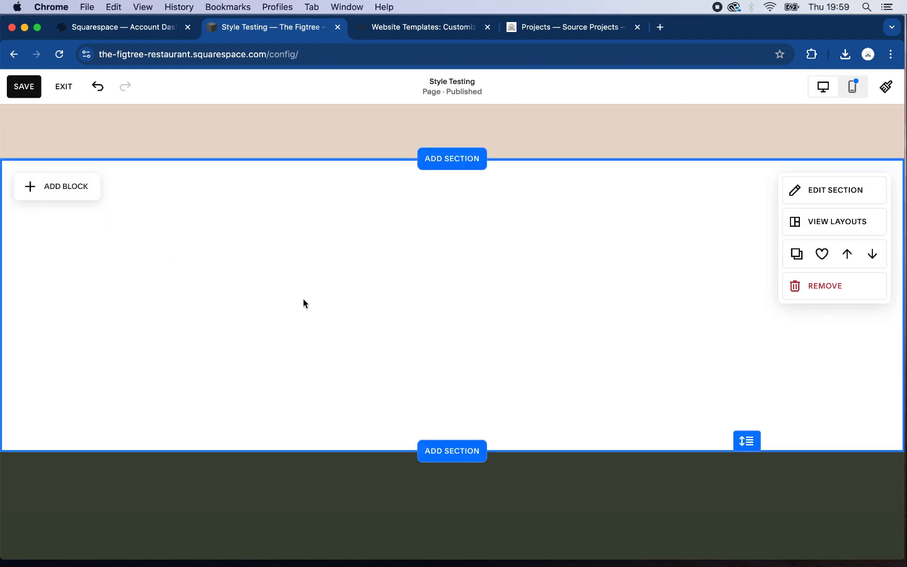
key("super+z")
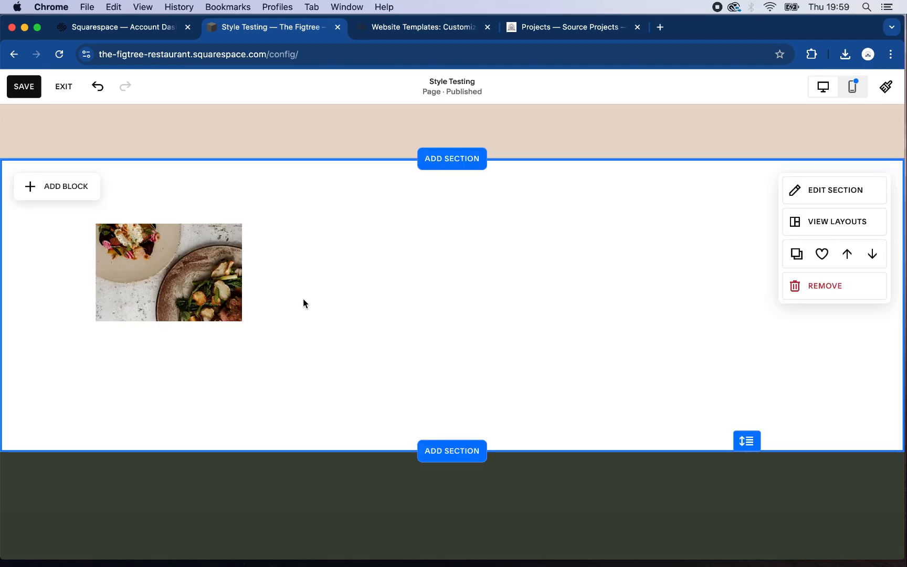
Step: Set the food photo's design to Fill so it covers its whole image block
left_click(214, 295)
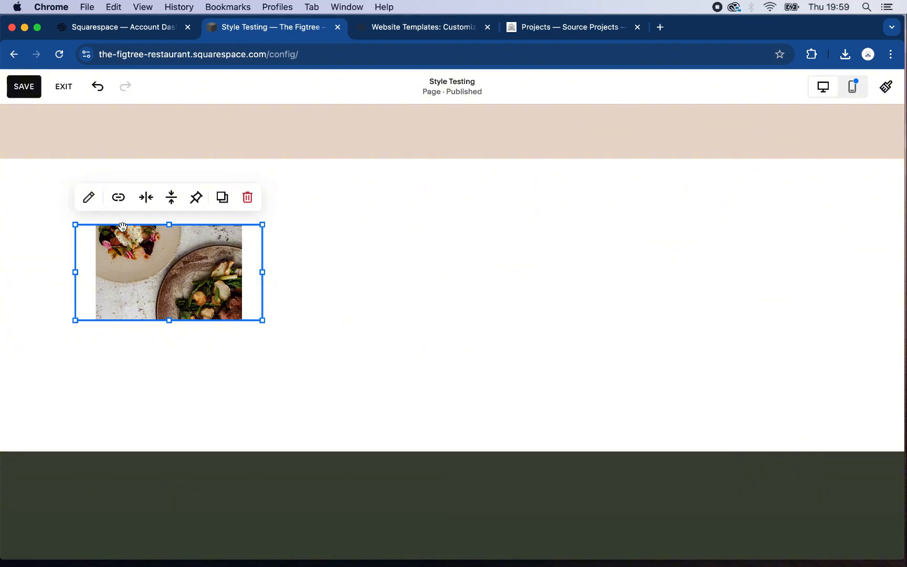
left_click(88, 197)
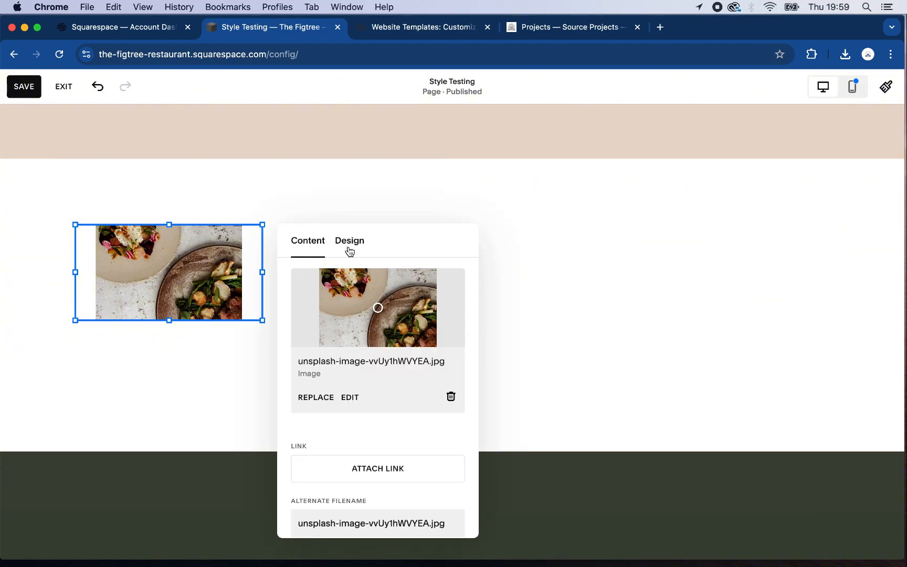
left_click(350, 251)
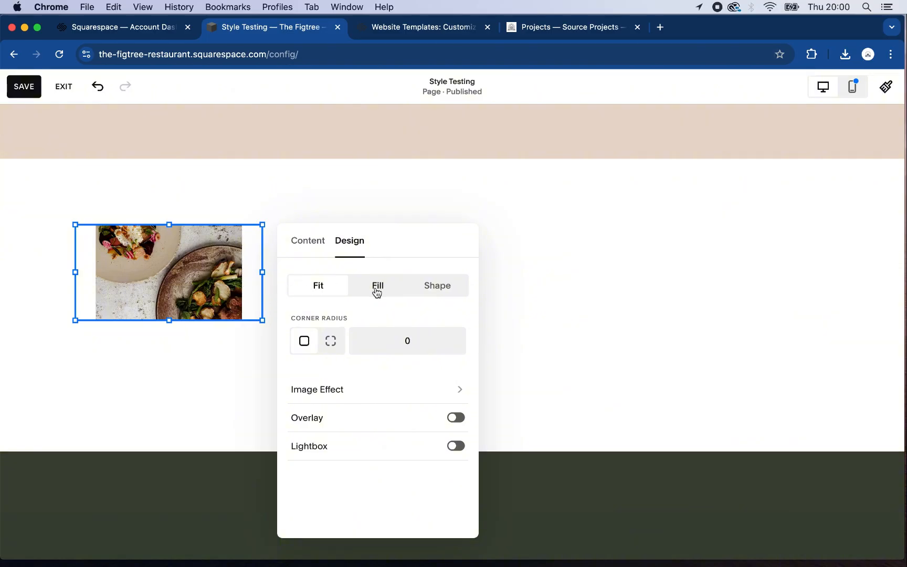
left_click(377, 288)
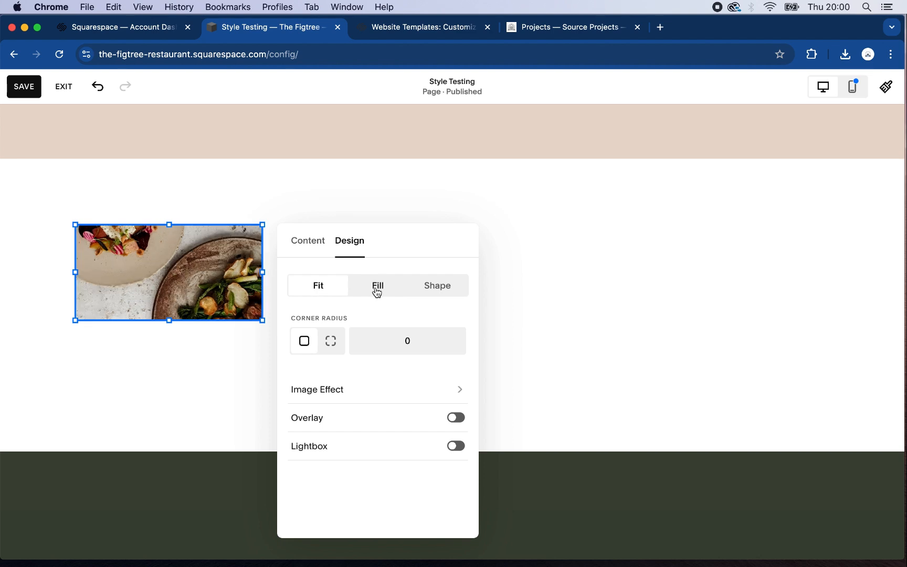
left_click(205, 362)
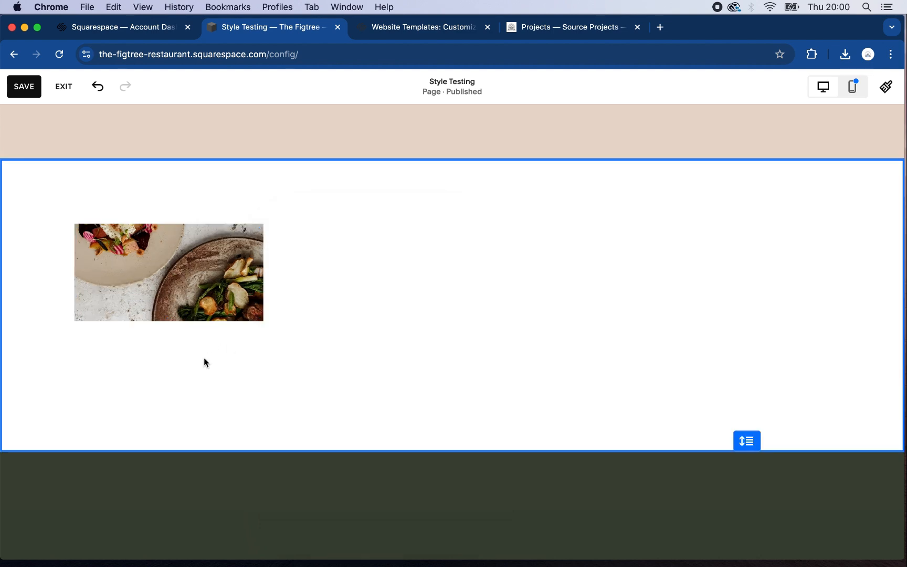
Step: Enlarge the food photo so it fills the left half of the section edge to edge, from its upper to its lower boundary
left_click(171, 315)
left_click_drag(169, 320, 169, 340)
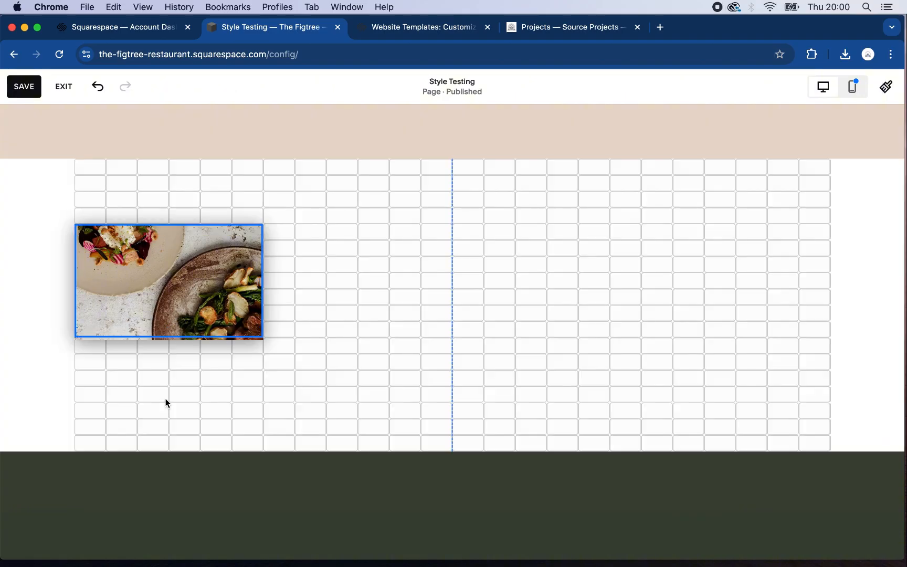
left_click_drag(166, 404, 176, 452)
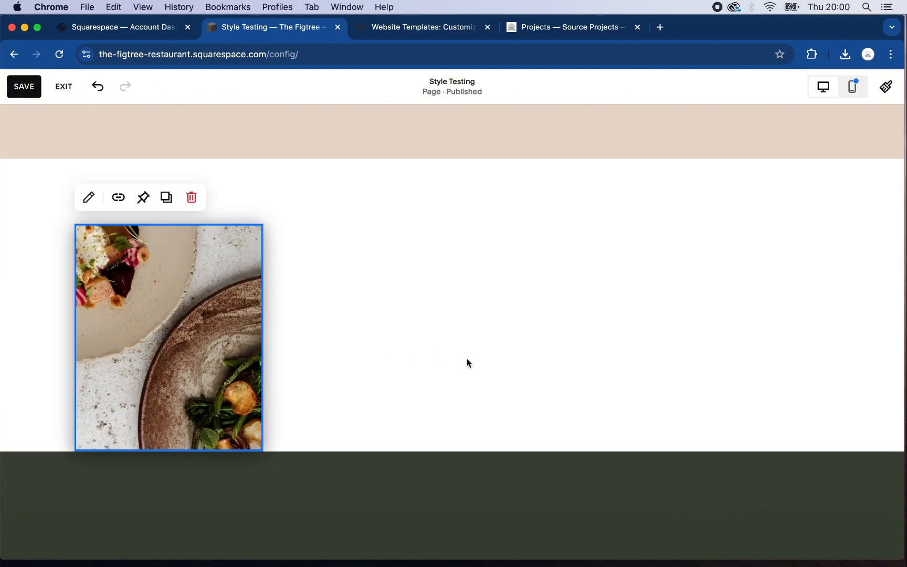
left_click_drag(262, 337, 448, 350)
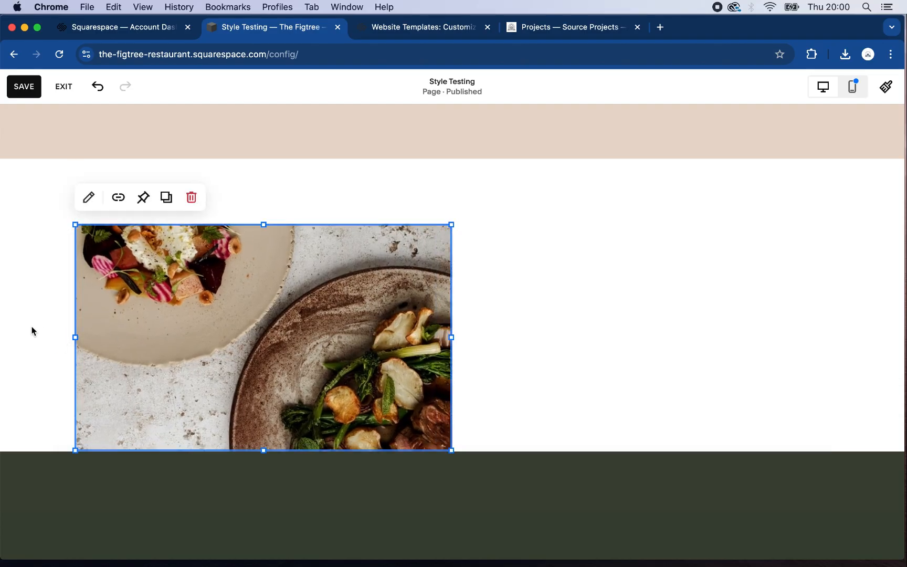
left_click_drag(75, 337, 0, 314)
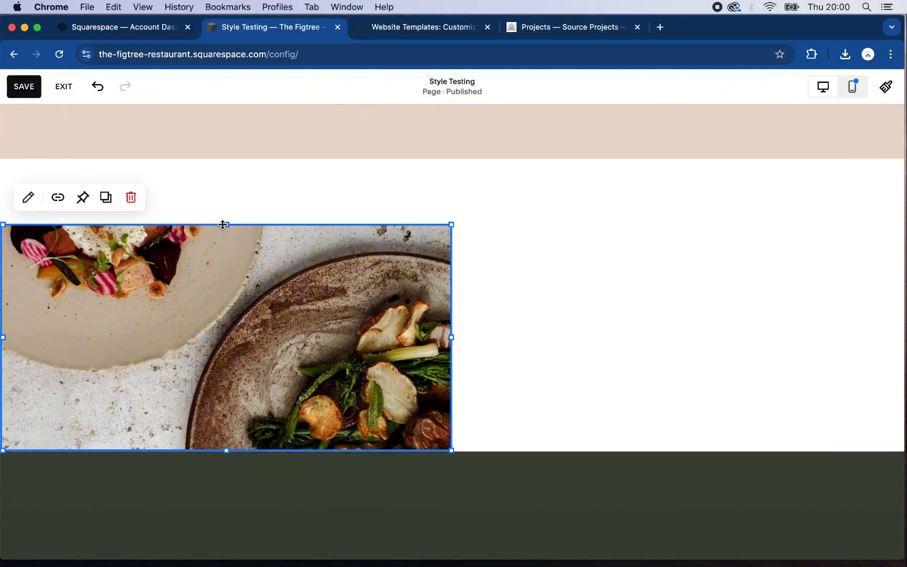
left_click_drag(220, 196, 218, 148)
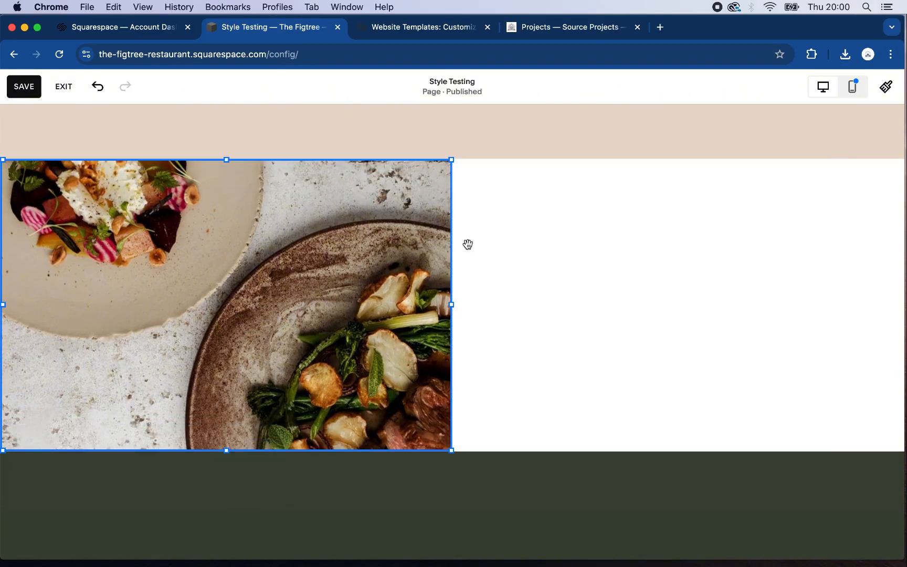
left_click(565, 282)
Step: Add a text block to the food photo section and place it in the upper part of the empty white half
scroll(565, 282, "up", 5)
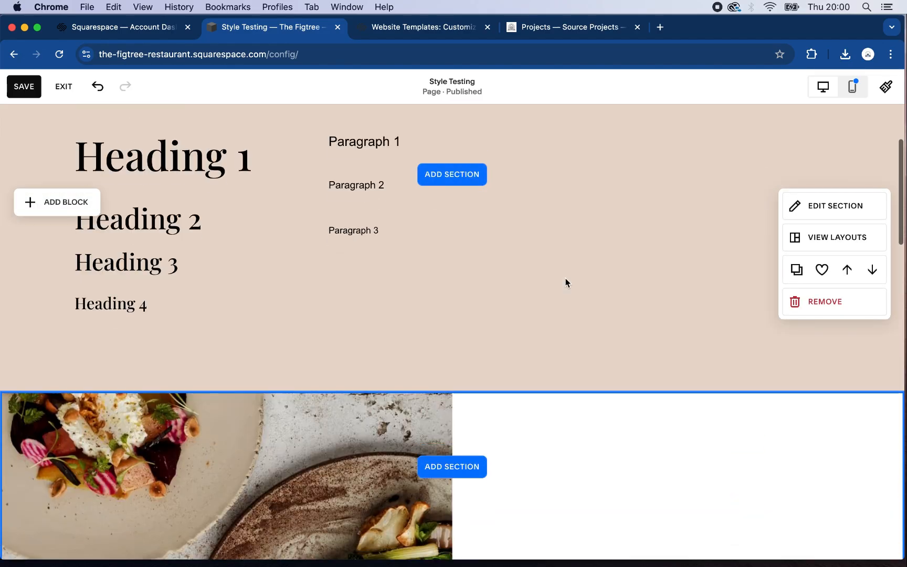
scroll(565, 283, "down", 2)
scroll(564, 296, "down", 1)
scroll(547, 448, "down", 3)
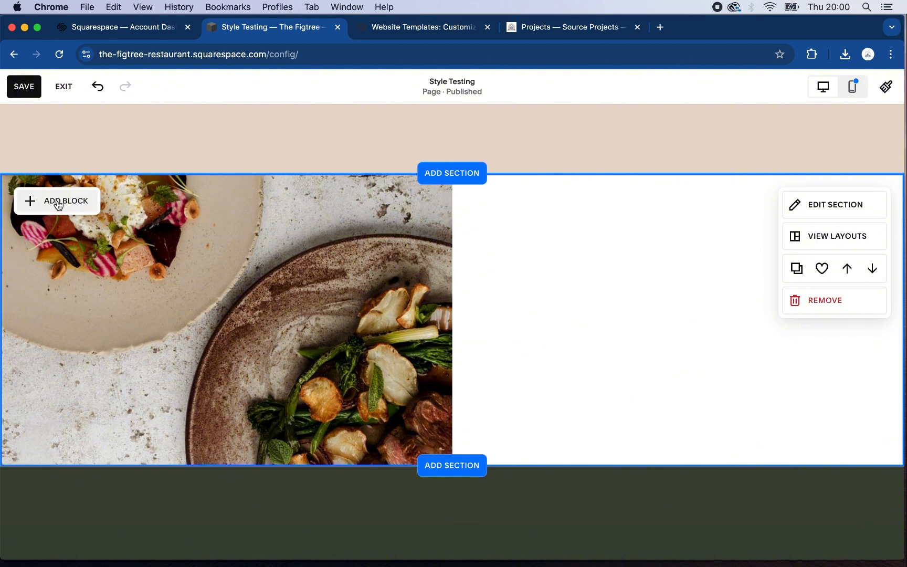
left_click(122, 271)
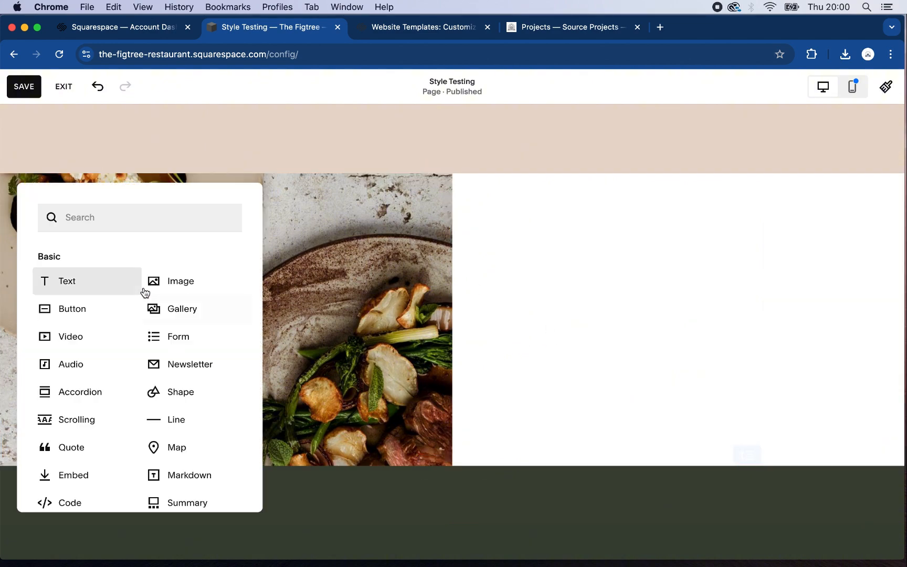
left_click(136, 267)
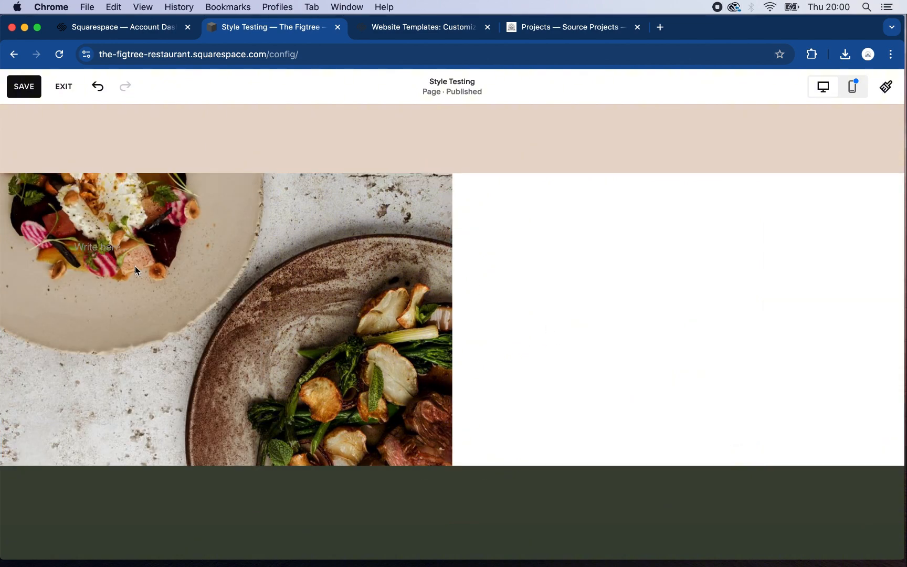
left_click(107, 248)
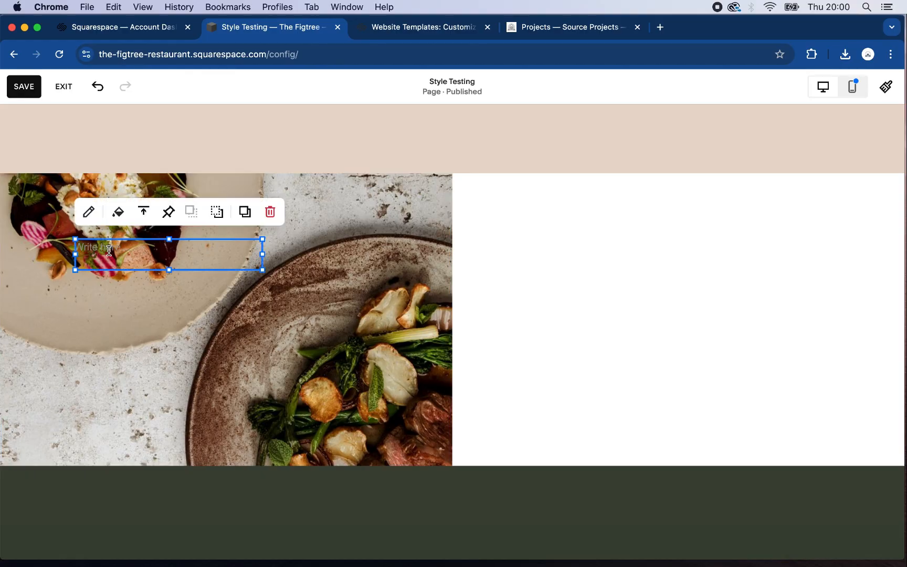
left_click(530, 306)
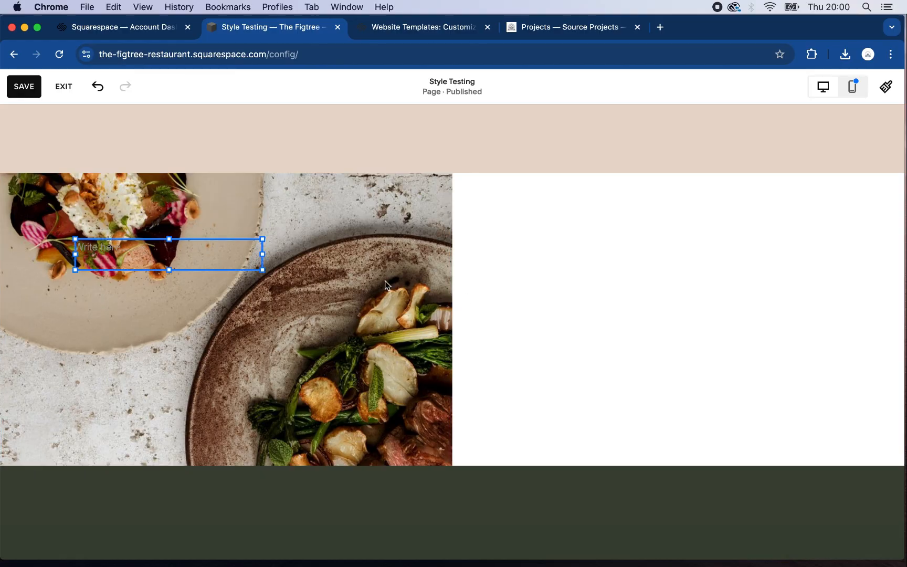
left_click_drag(295, 276, 655, 239)
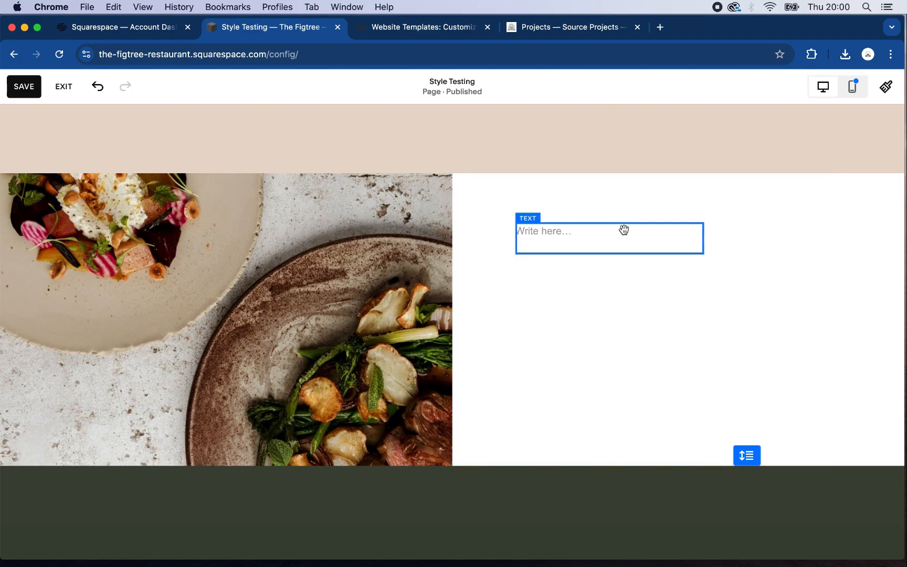
Step: Enter "From Farm to Table" in the new text block beside the food photo
left_click(561, 232)
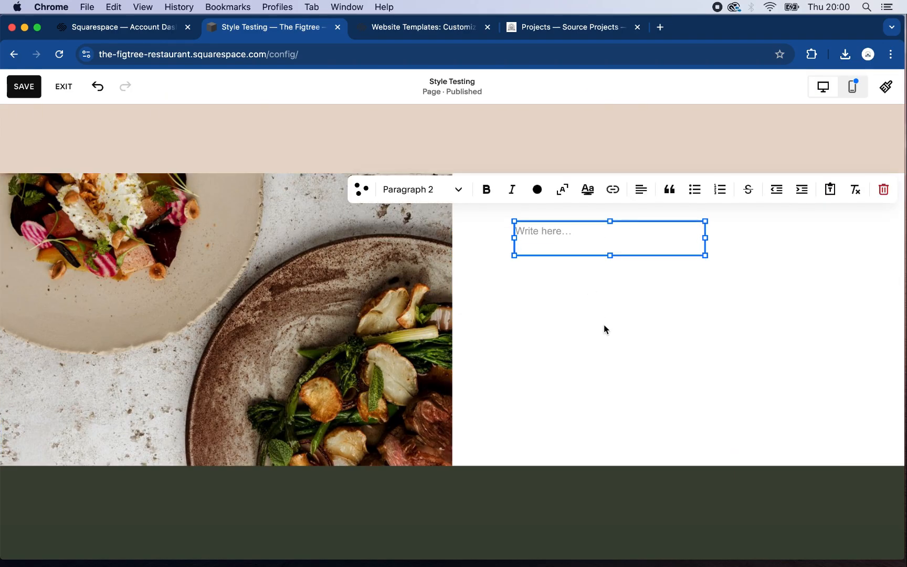
type("From")
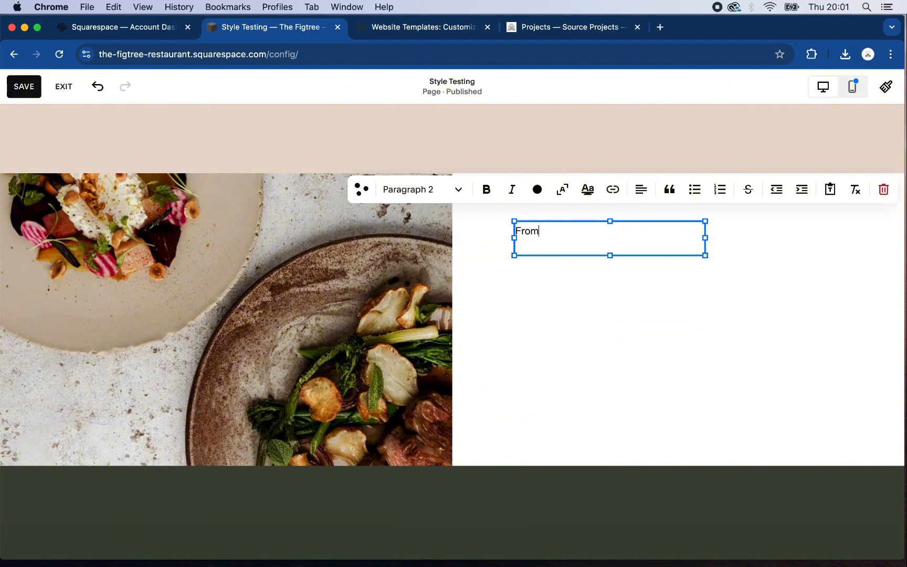
type(" Farm to Table")
Step: Format "From Farm to Table" as Heading 2 and widen its block so the heading fits on one line
key("super+a")
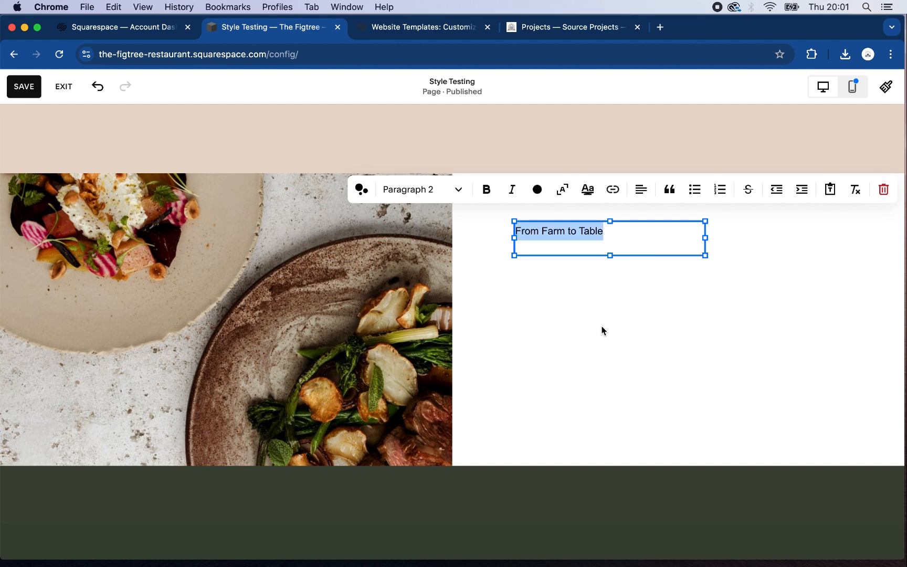
left_click(457, 197)
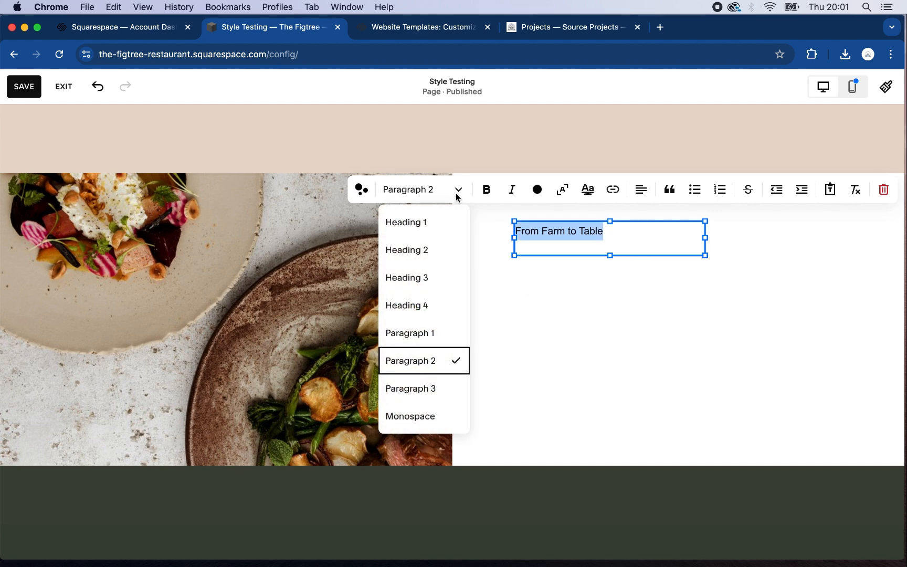
left_click(425, 249)
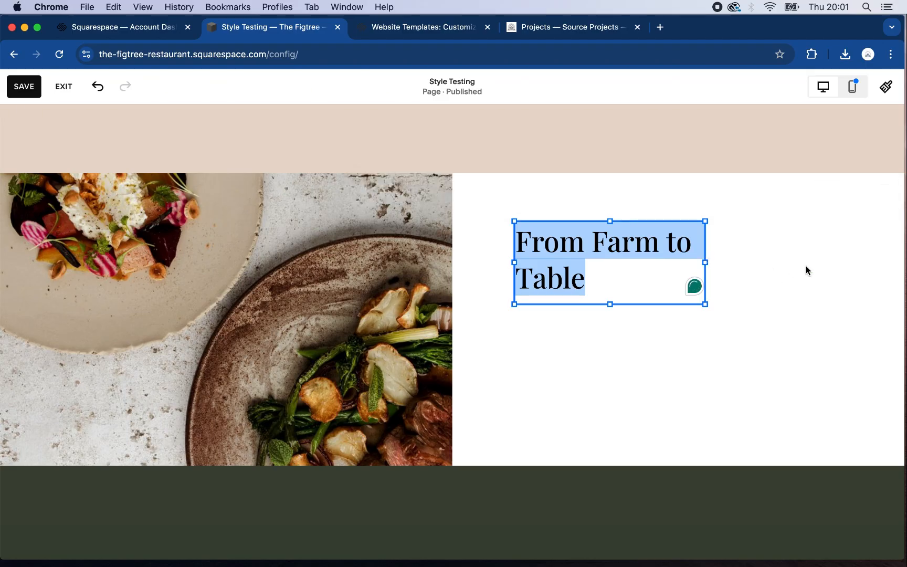
mouse_move(805, 265)
left_mouse_down()
mouse_move(857, 272)
mouse_move(824, 269)
left_mouse_up()
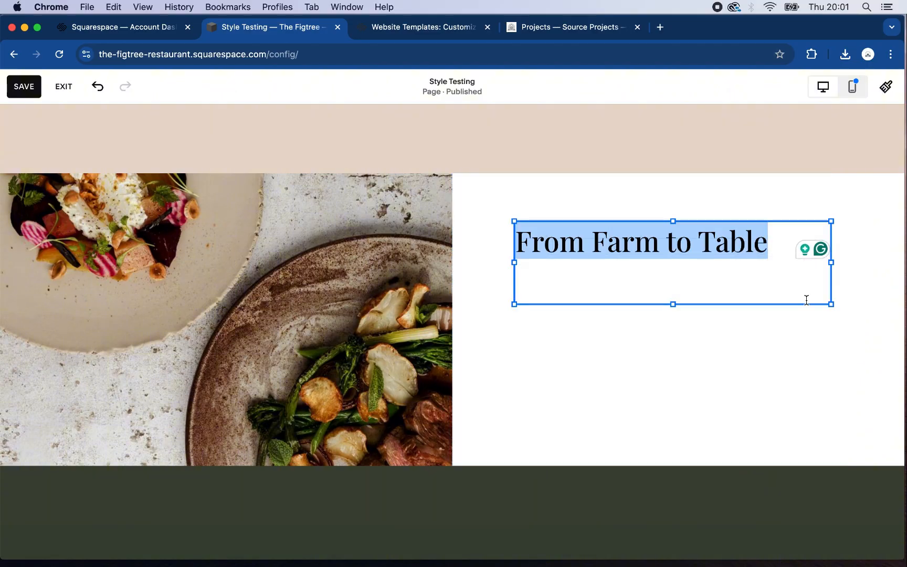
left_click(734, 368)
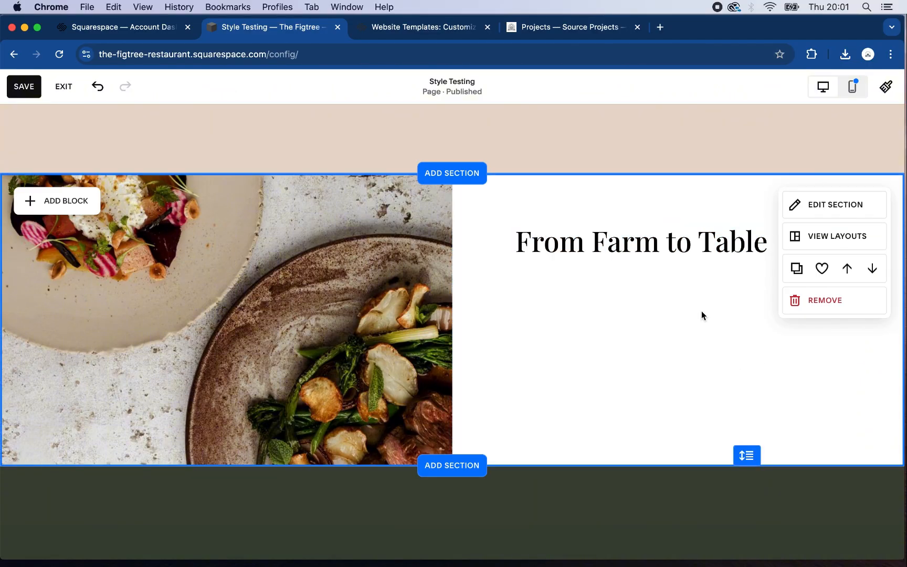
Step: Add a second text block to the section and place it beneath the "From Farm to Table" heading, aligned with its left edge
scroll(690, 311, "up", 1)
scroll(691, 310, "down", 1)
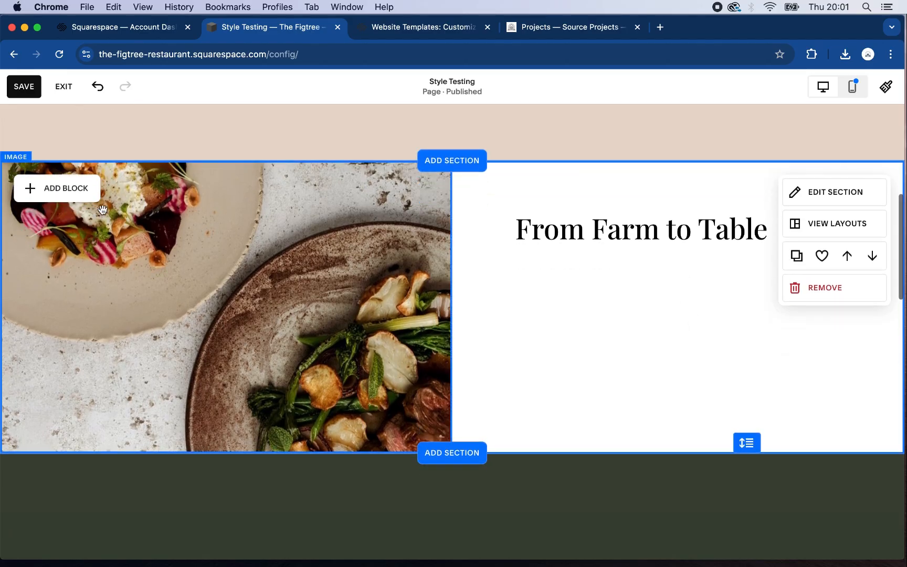
left_click(77, 200)
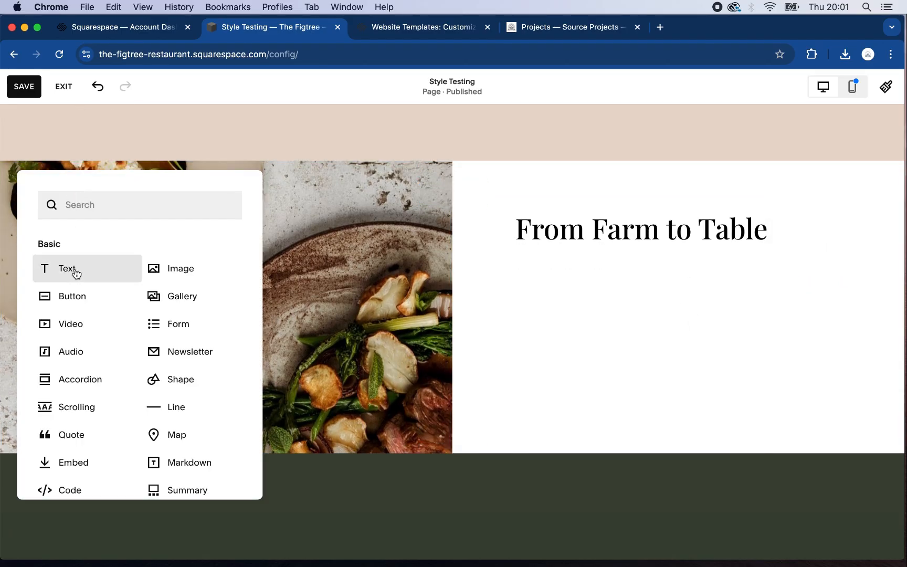
left_click(74, 268)
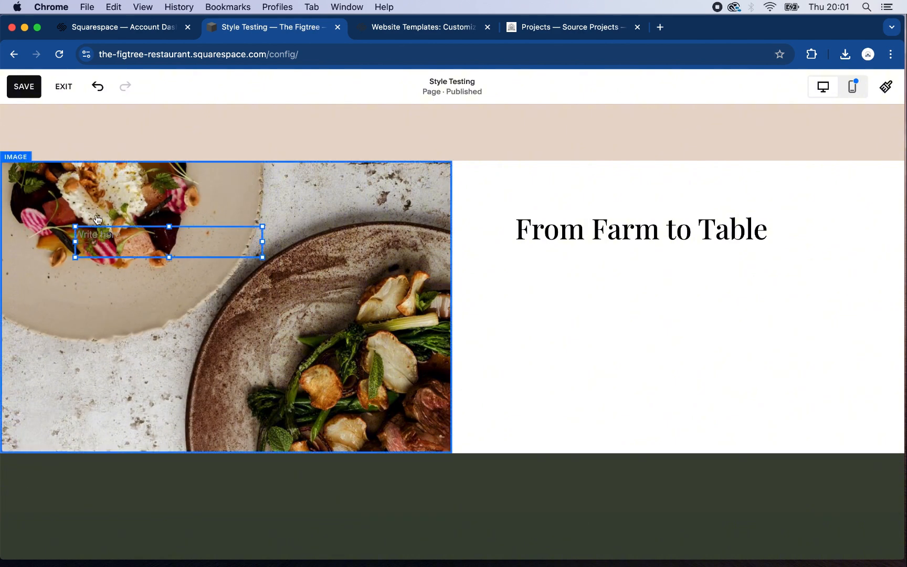
left_click_drag(155, 250, 539, 289)
Step: Enter "Here is a description" in the text block below the heading
left_click(551, 287)
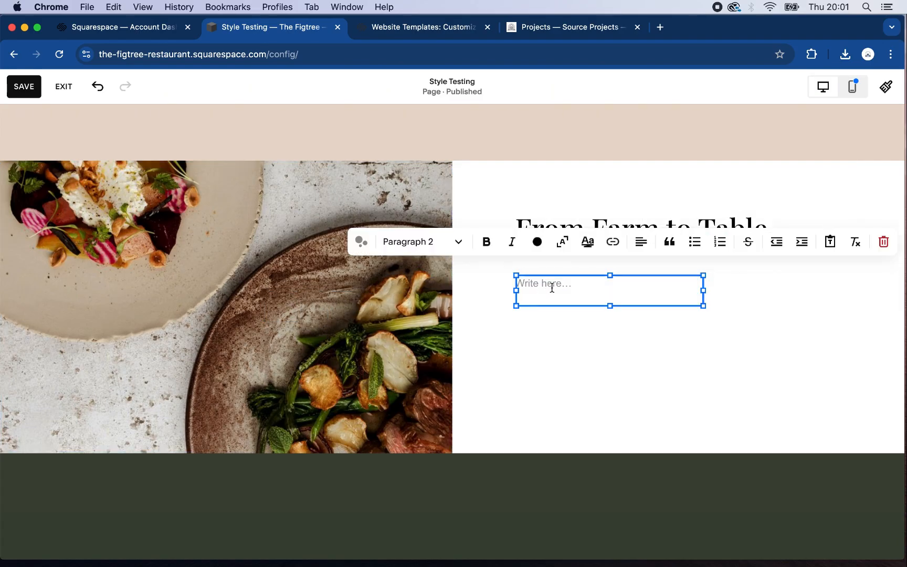
type("Here is ")
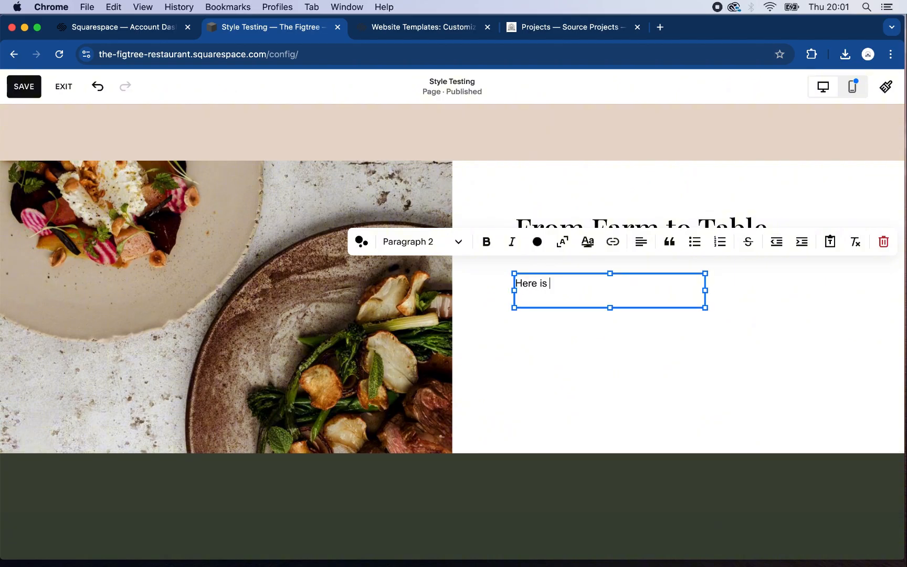
type("a description")
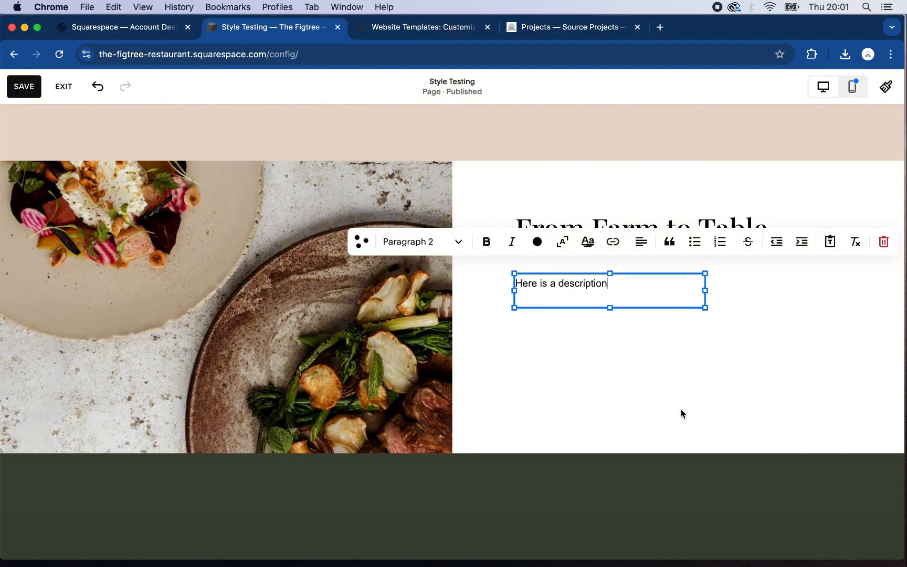
key("Escape")
key("Escape")
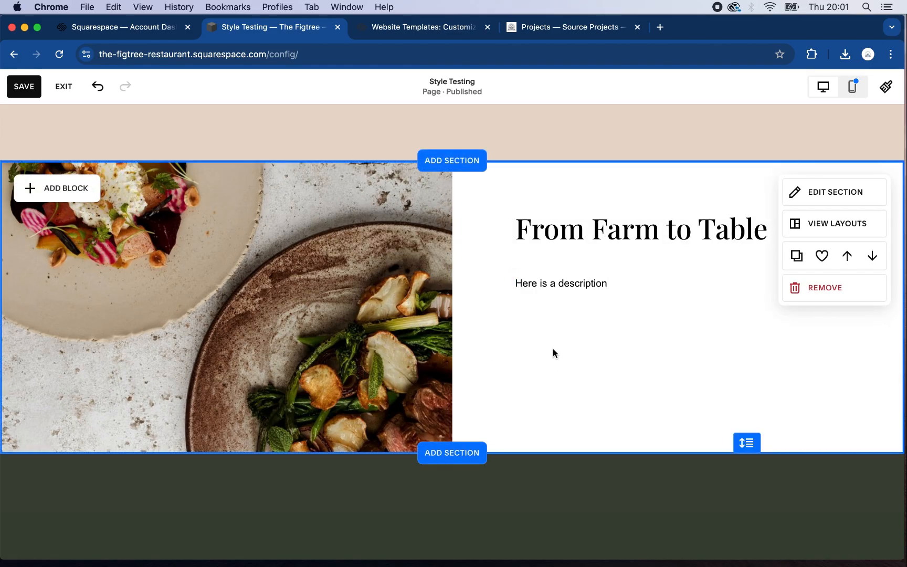
Step: Duplicate the "From Farm to Table" image-and-text section twice to make three stacked sections
scroll(566, 359, "down", 2)
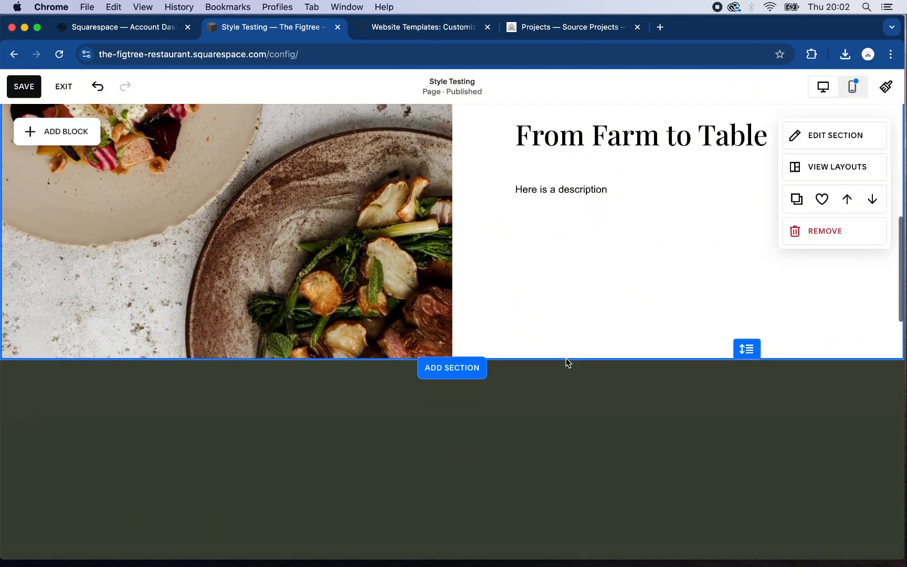
scroll(566, 358, "up", 3)
scroll(566, 359, "down", 3)
scroll(566, 362, "down", 2)
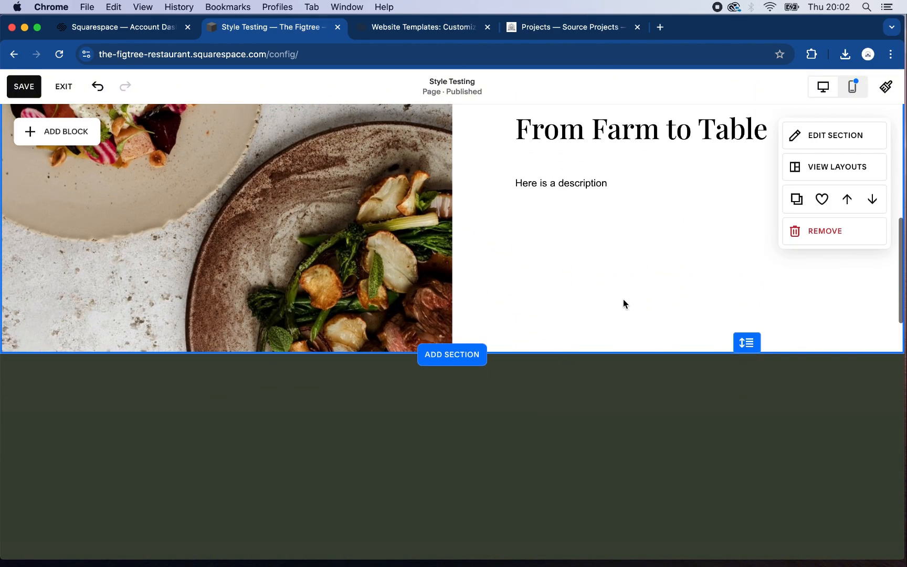
scroll(626, 255, "up", 2)
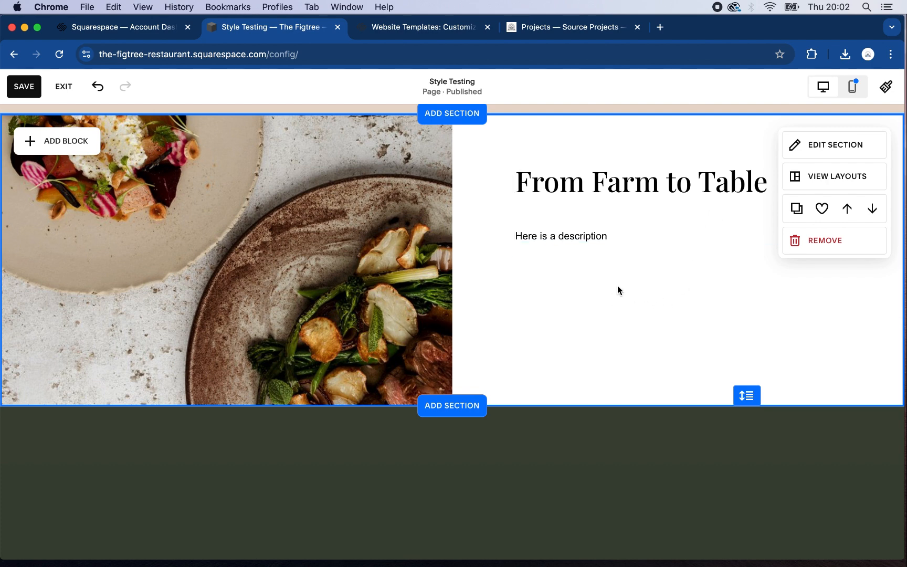
left_click(796, 208)
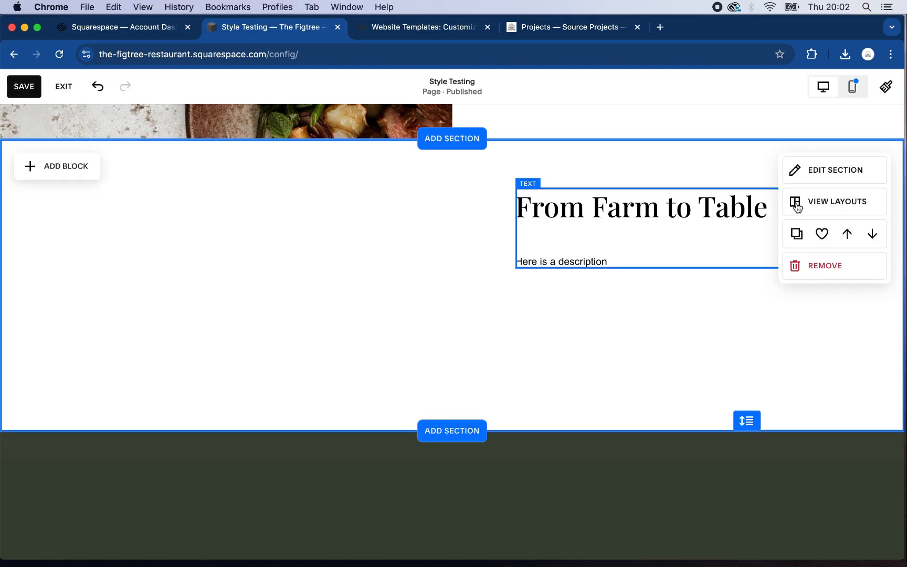
scroll(613, 338, "up", 5)
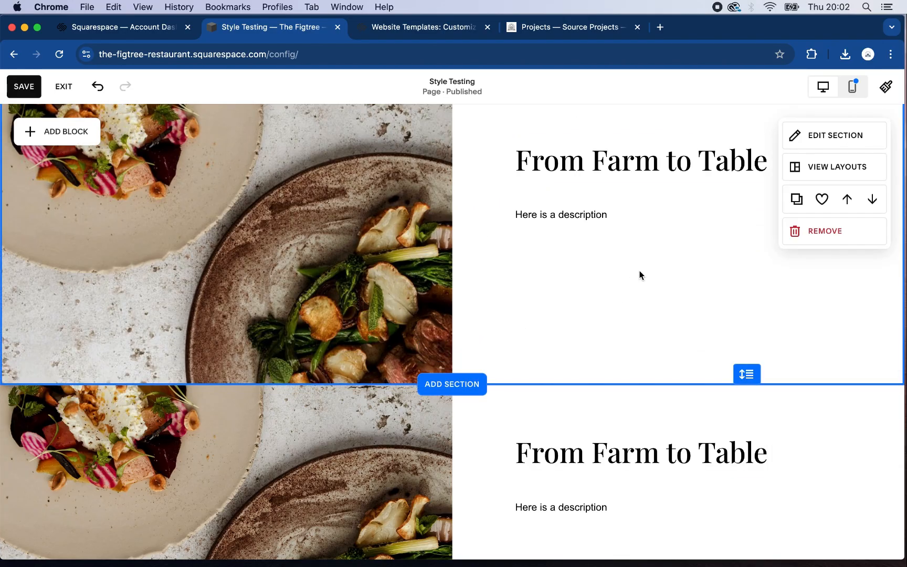
left_click(798, 198)
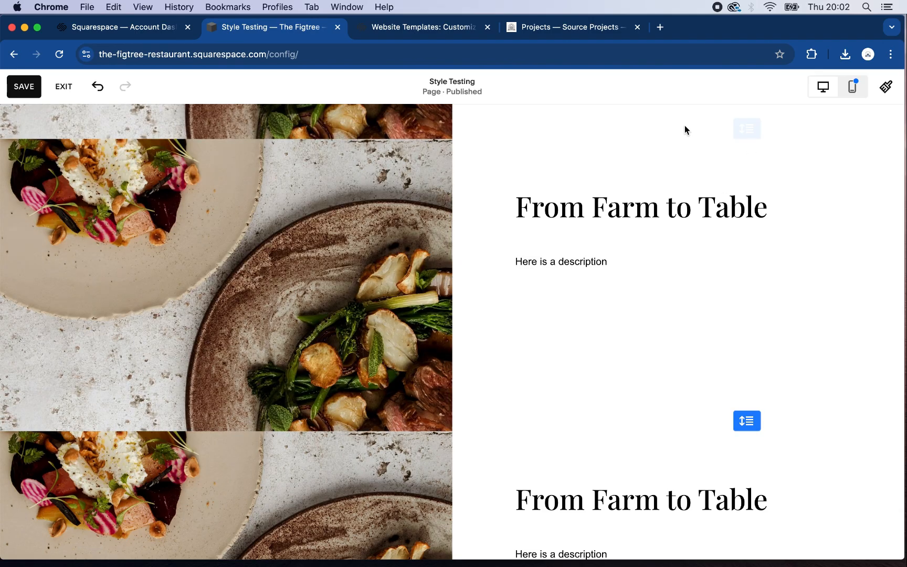
Step: Apply the Bright 2 color theme to the middle "From Farm to Table" section
mouse_move(684, 130)
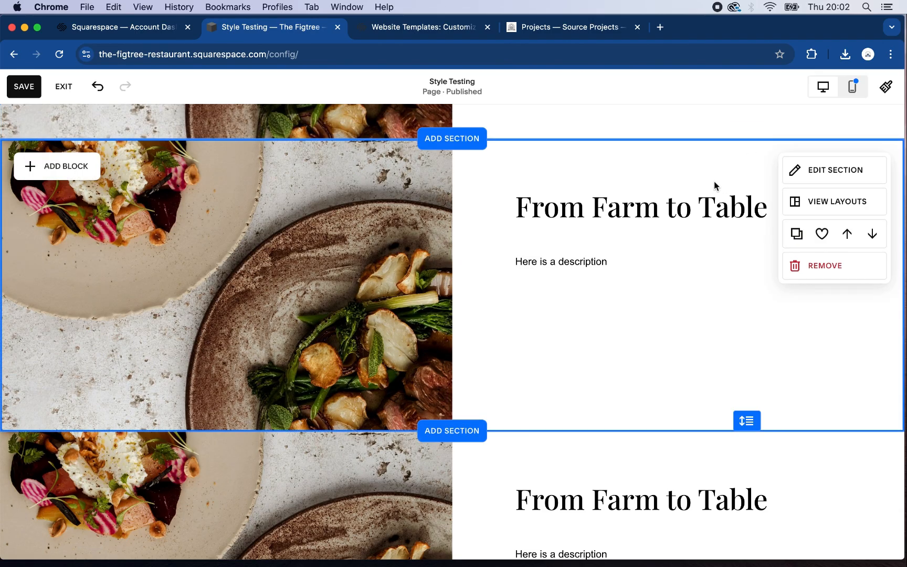
left_click(817, 176)
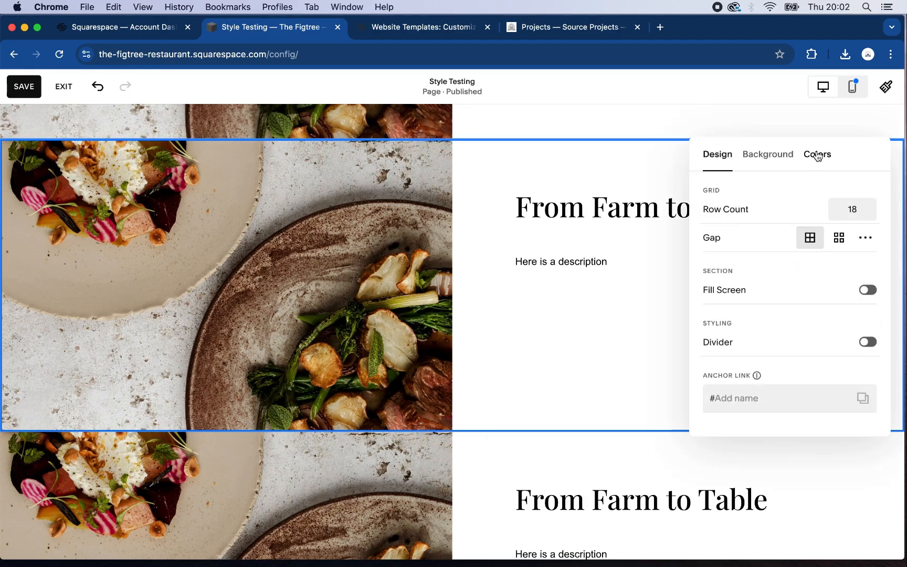
left_click(817, 156)
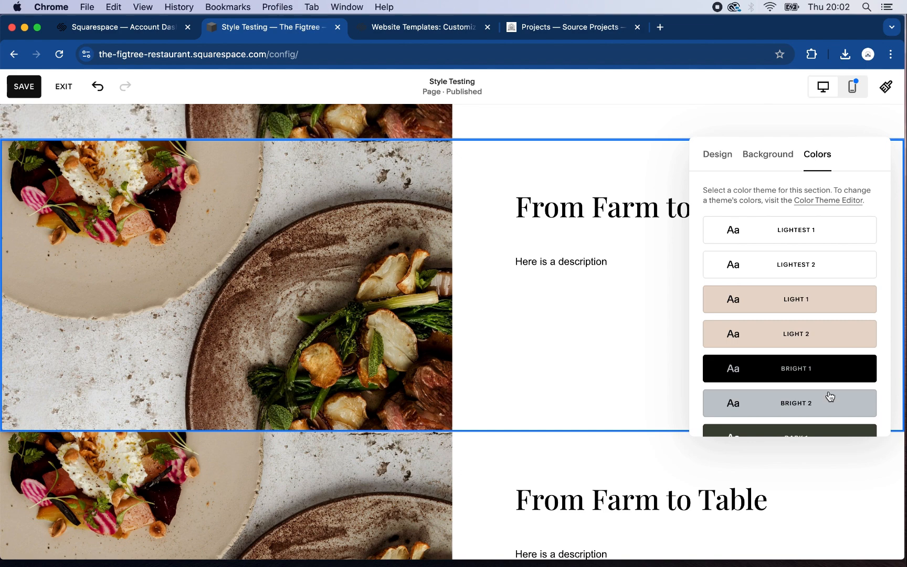
left_click(823, 402)
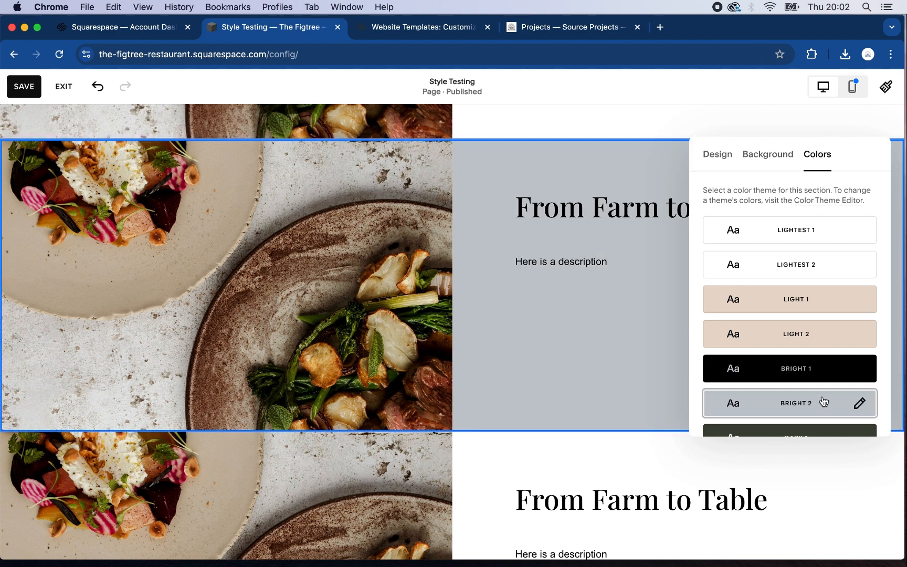
left_click(596, 375)
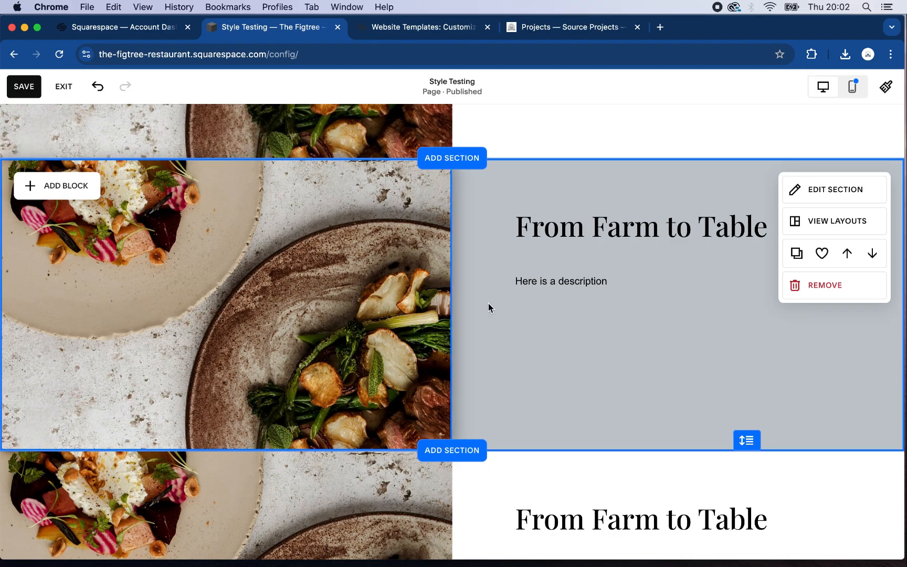
Step: Move the food image in the Bright 2 section to the right half, flush with the page edge
left_click(557, 304)
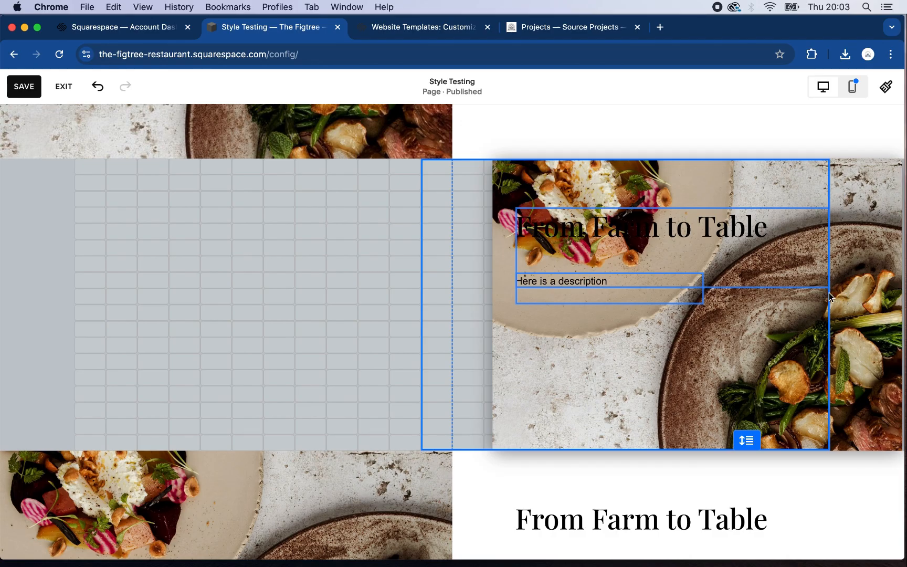
left_click_drag(814, 288, 815, 288)
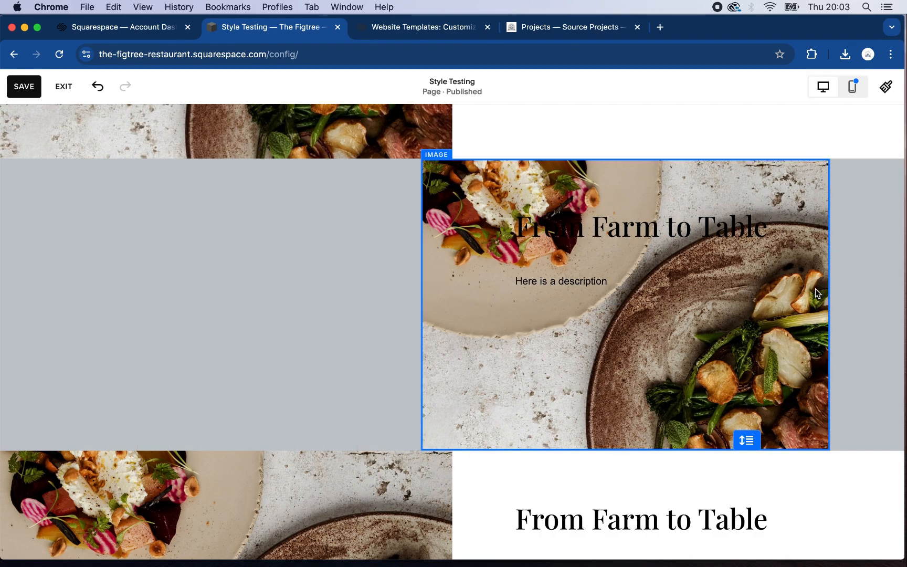
left_click(346, 317)
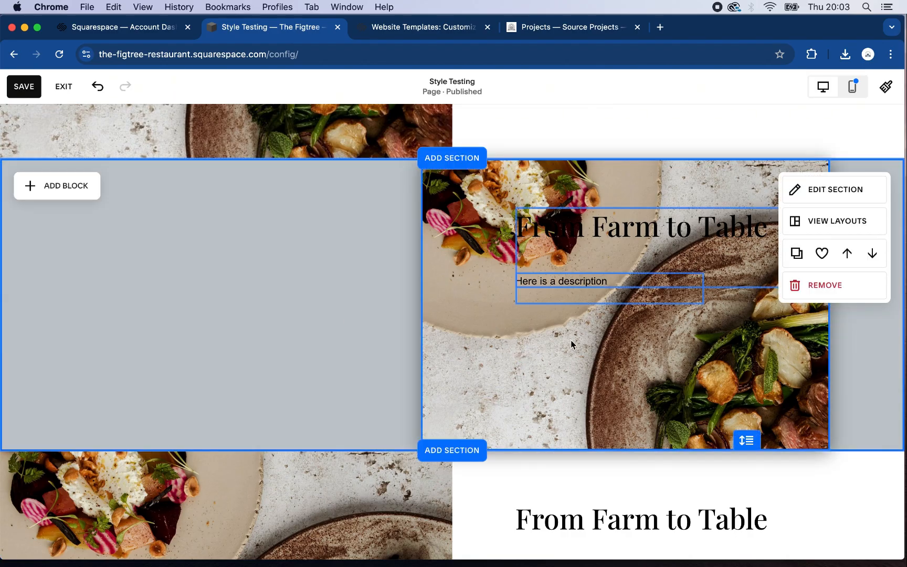
left_click_drag(571, 340, 671, 336)
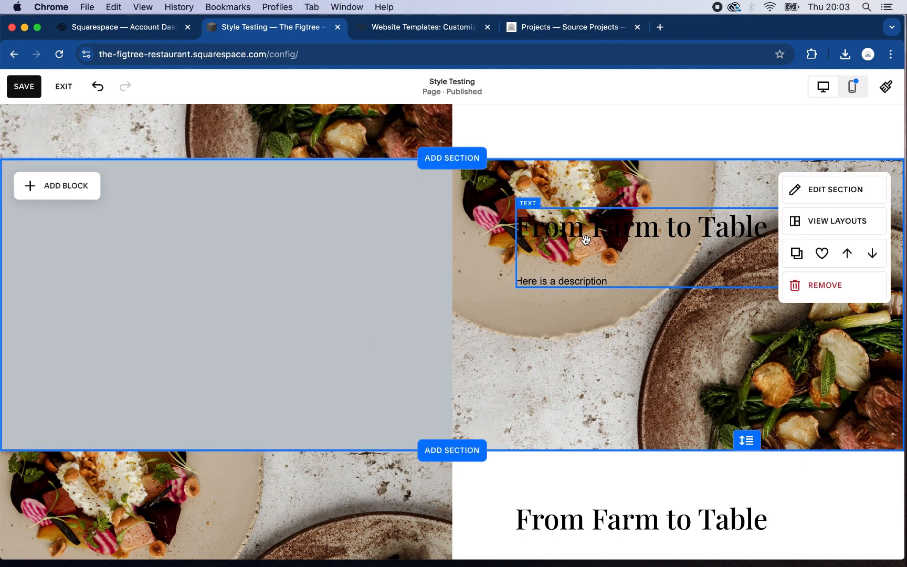
Step: Move the heading and its description to the empty left half of the Bright 2 section, left-aligned with the description directly under the heading
left_click_drag(586, 239, 235, 222)
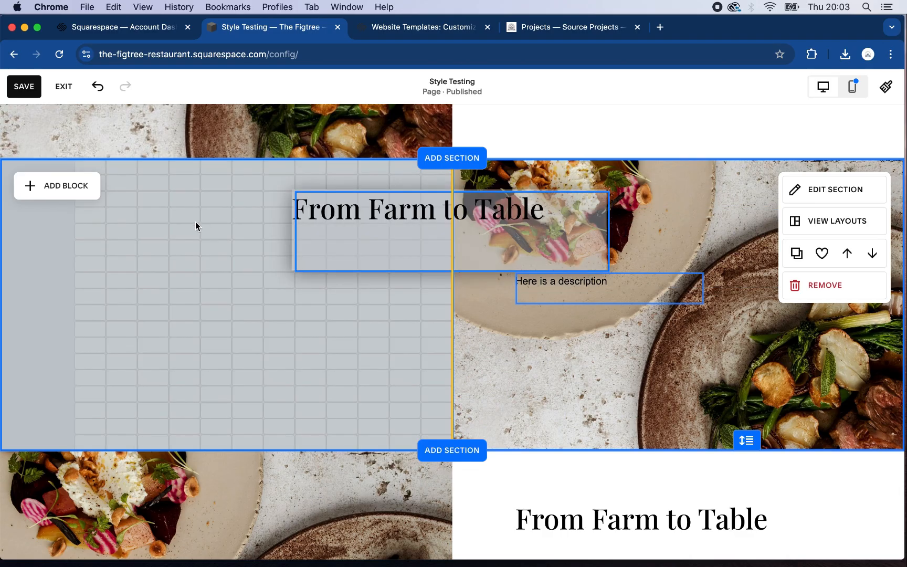
left_click_drag(168, 232, 139, 220)
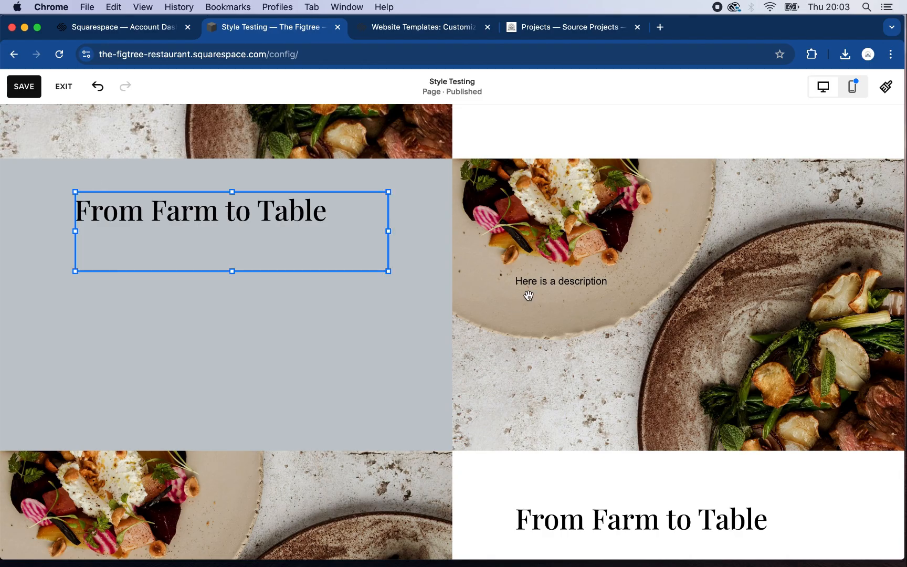
left_click_drag(538, 286, 306, 275)
left_click_drag(158, 276, 101, 262)
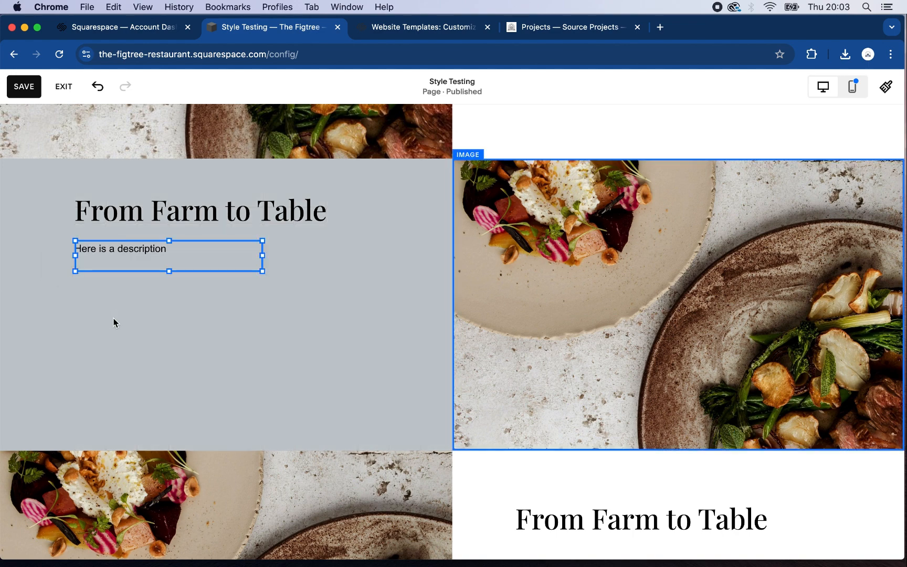
left_click(411, 318)
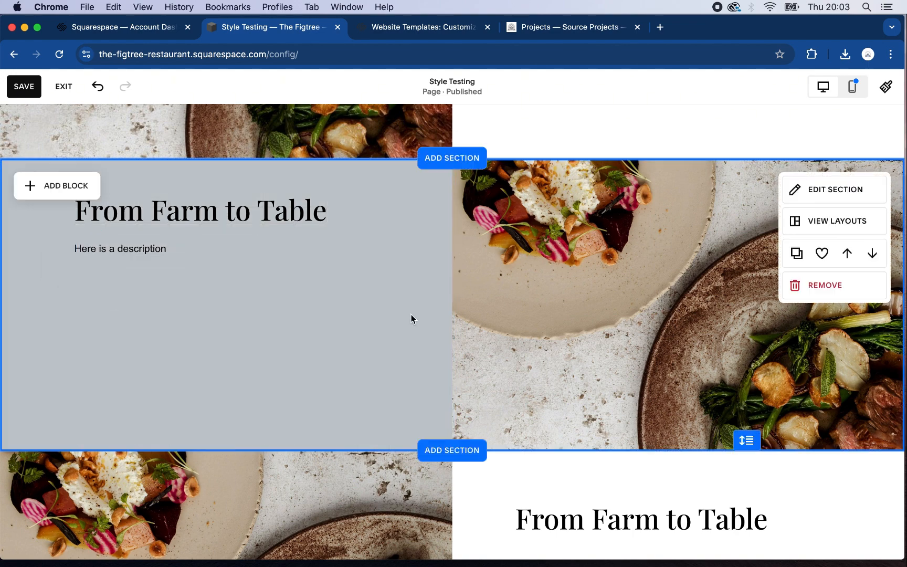
Step: Examine how the three stacked image-and-text sections alternate and meet each other on the page
scroll(412, 319, "up", 3)
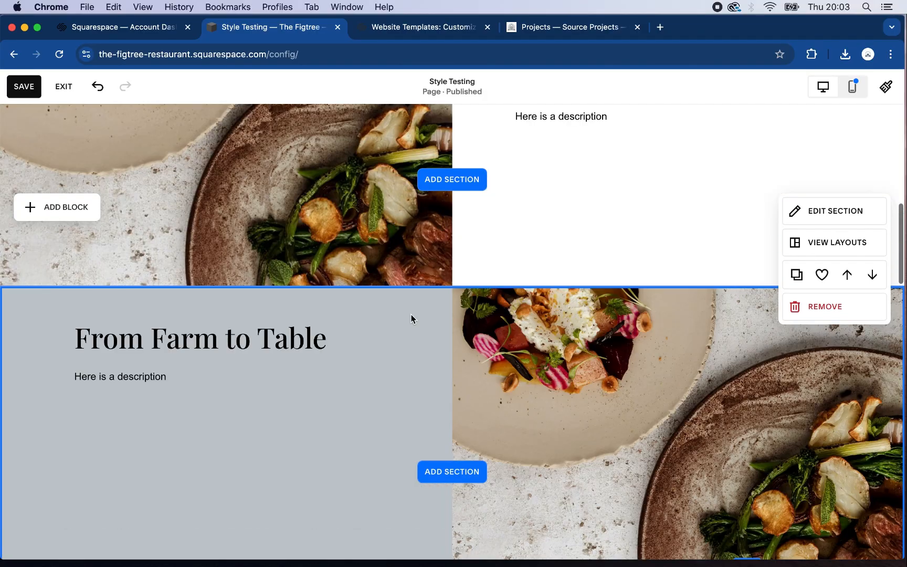
scroll(411, 318, "up", 7)
scroll(412, 319, "down", 3)
scroll(622, 447, "down", 2)
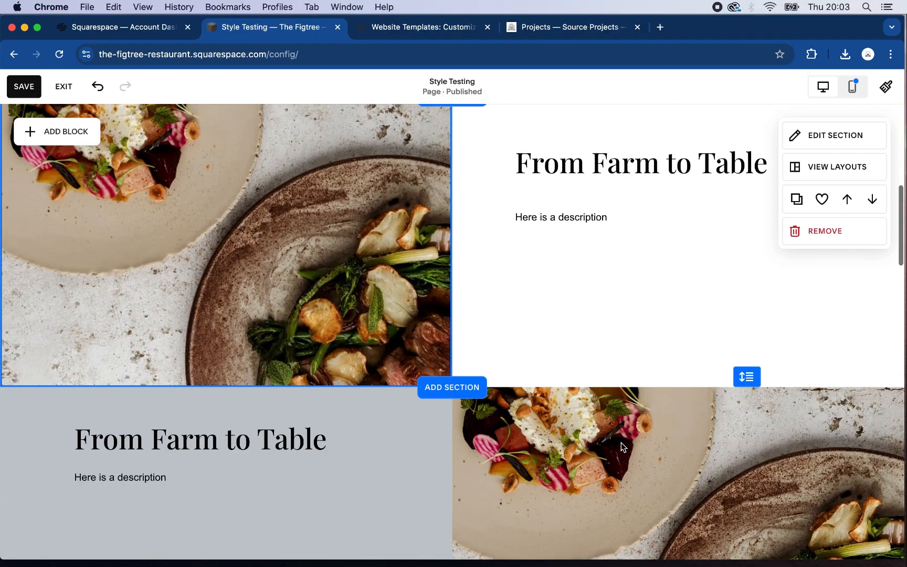
scroll(621, 447, "down", 7)
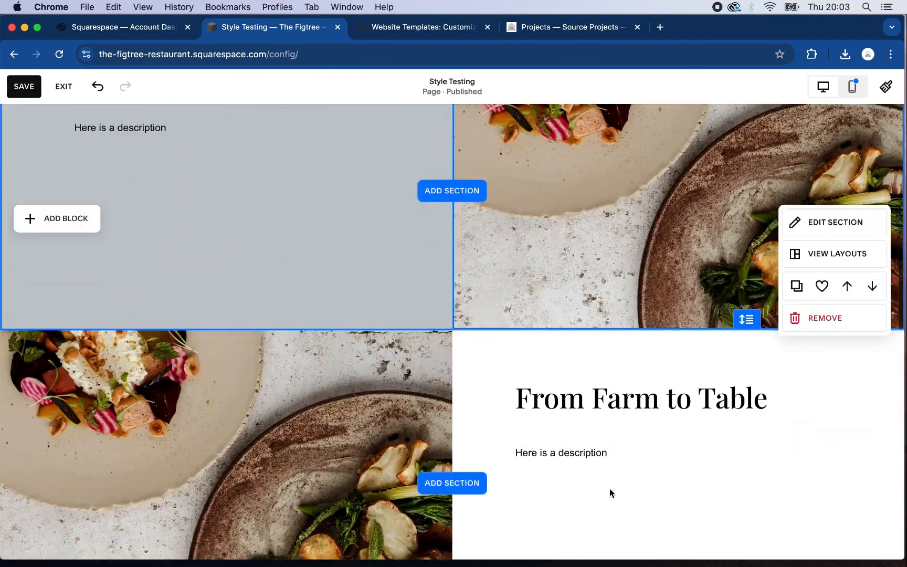
scroll(609, 488, "down", 2)
scroll(609, 488, "up", 5)
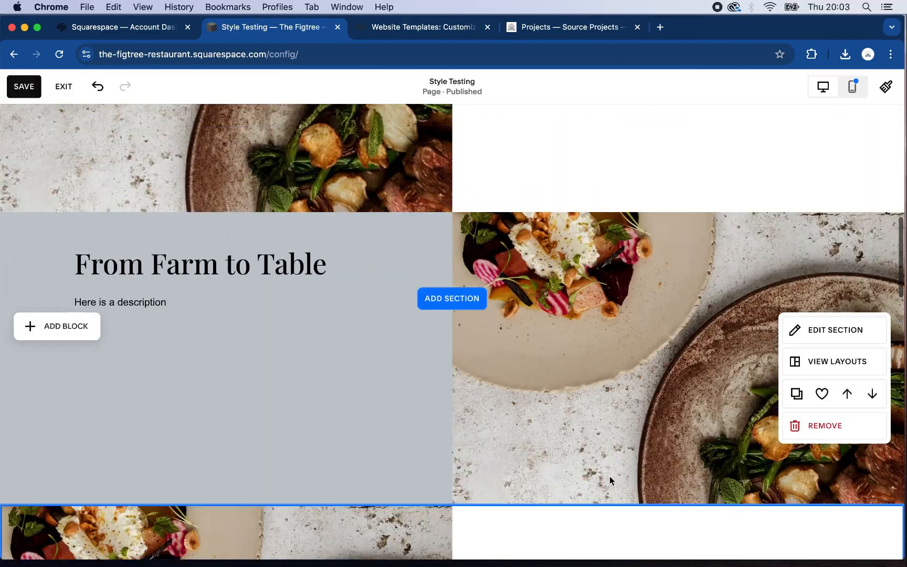
scroll(610, 358, "up", 6)
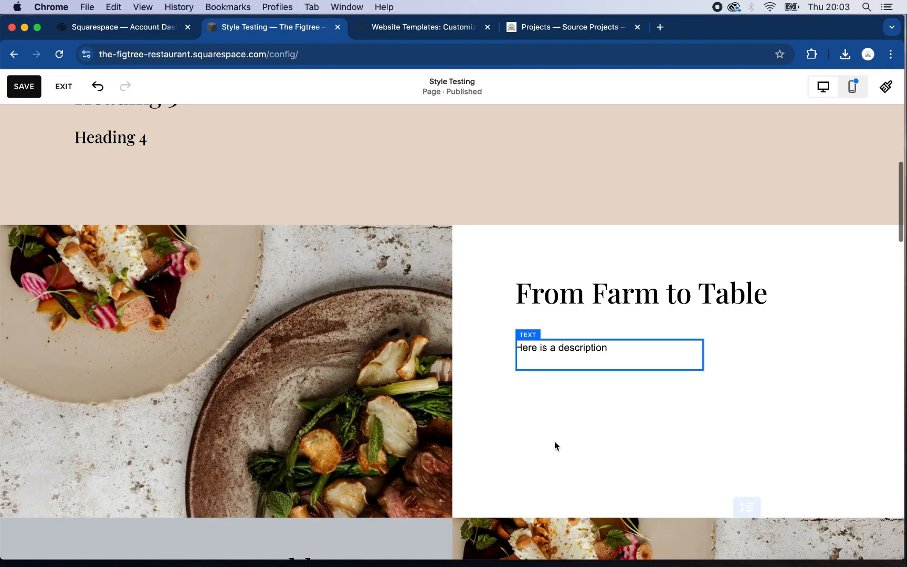
scroll(613, 461, "down", 5)
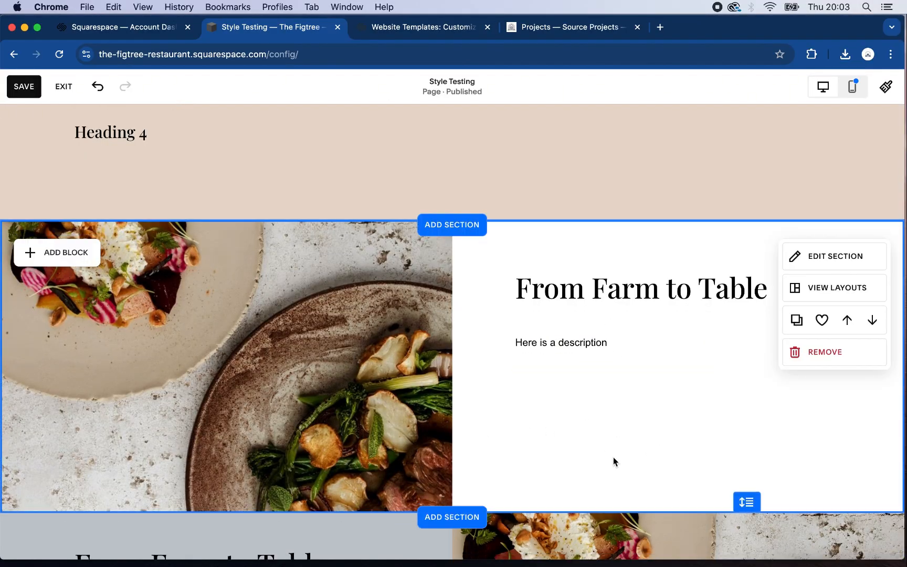
scroll(613, 458, "up", 4)
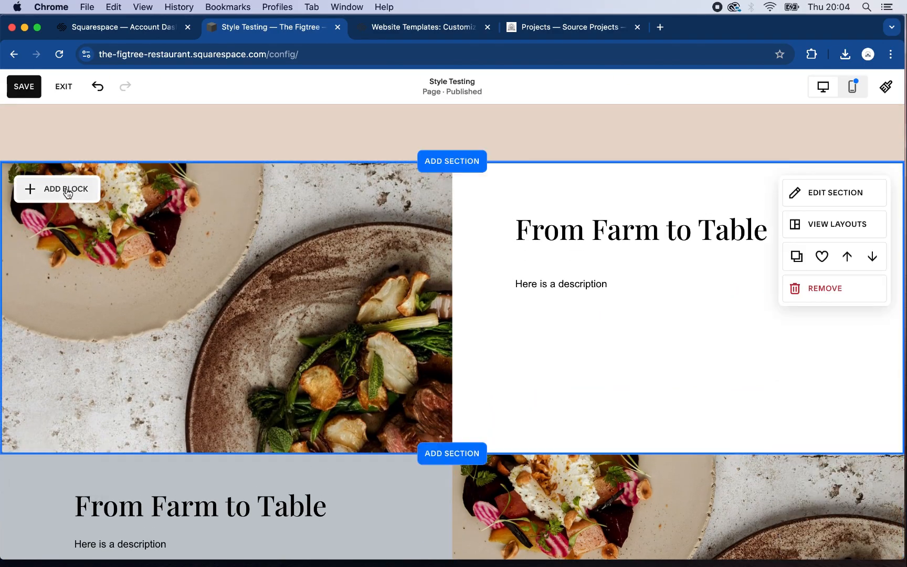
Step: Add a button block to the first "From Farm to Table" section and place it beneath the description, aligned with its left edge
left_click(68, 192)
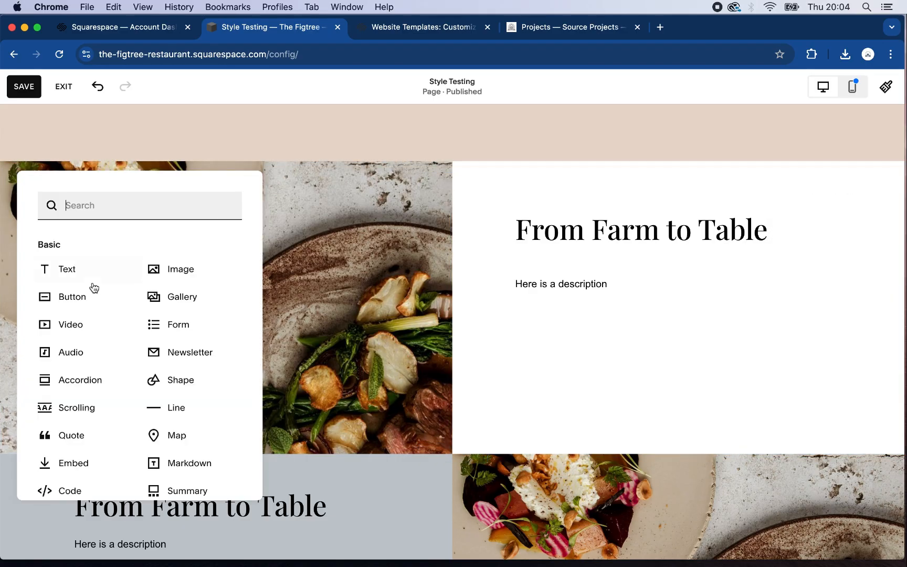
left_click(80, 303)
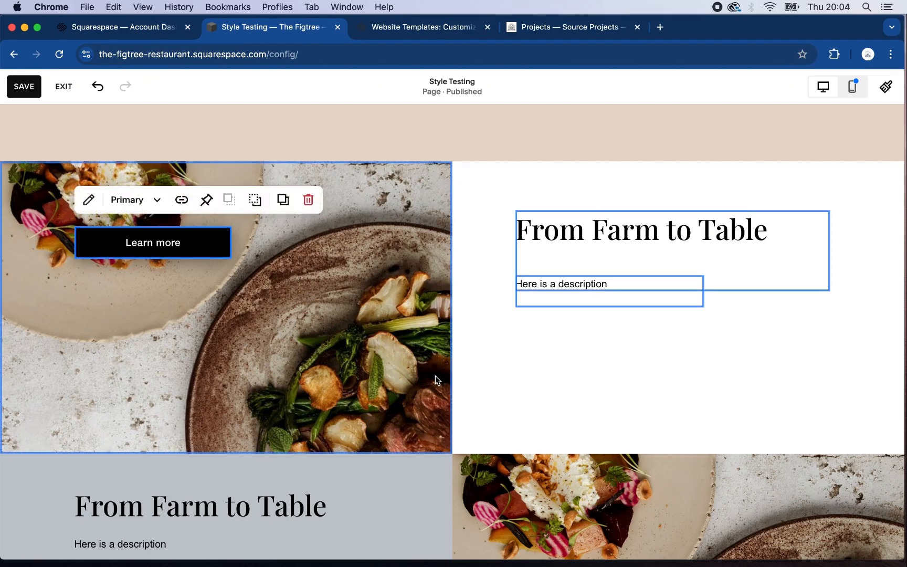
left_click_drag(538, 357, 618, 354)
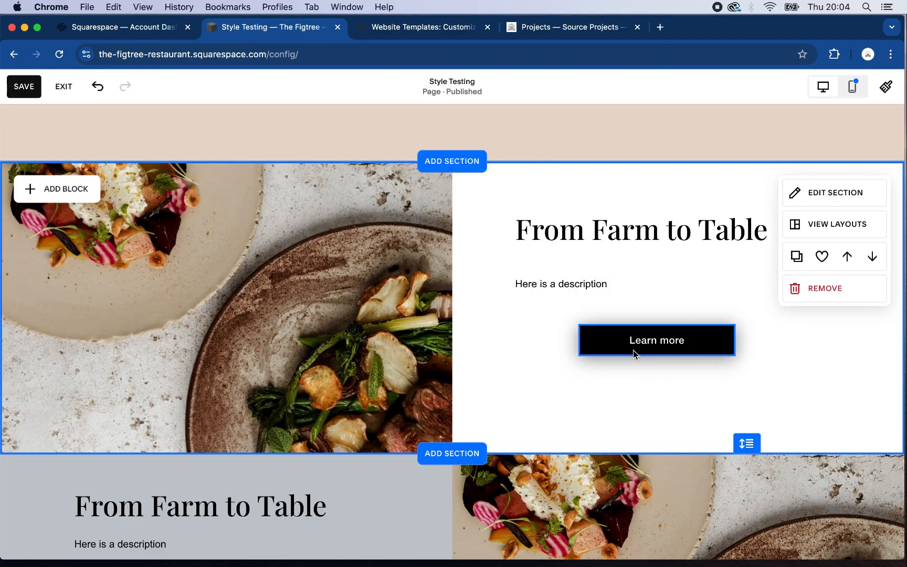
mouse_move(626, 350)
left_mouse_down()
mouse_move(611, 354)
mouse_move(641, 349)
left_mouse_up()
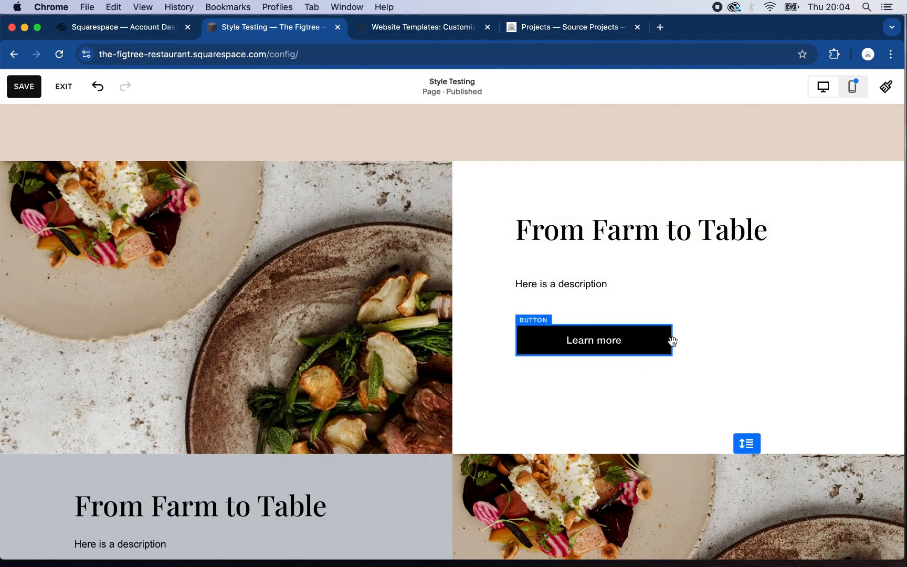
Step: Narrow the "Learn more" button from its right edge until it is about as wide as the description text
left_click(673, 341)
mouse_move(673, 341)
left_mouse_down()
mouse_move(624, 343)
mouse_move(662, 340)
left_mouse_up()
left_click(665, 336)
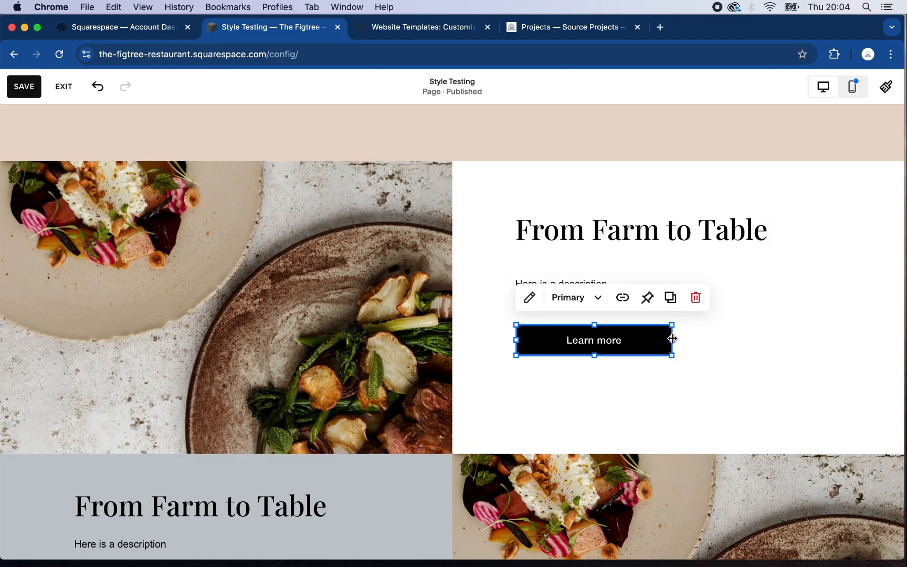
left_click_drag(671, 340, 609, 340)
left_click(673, 360)
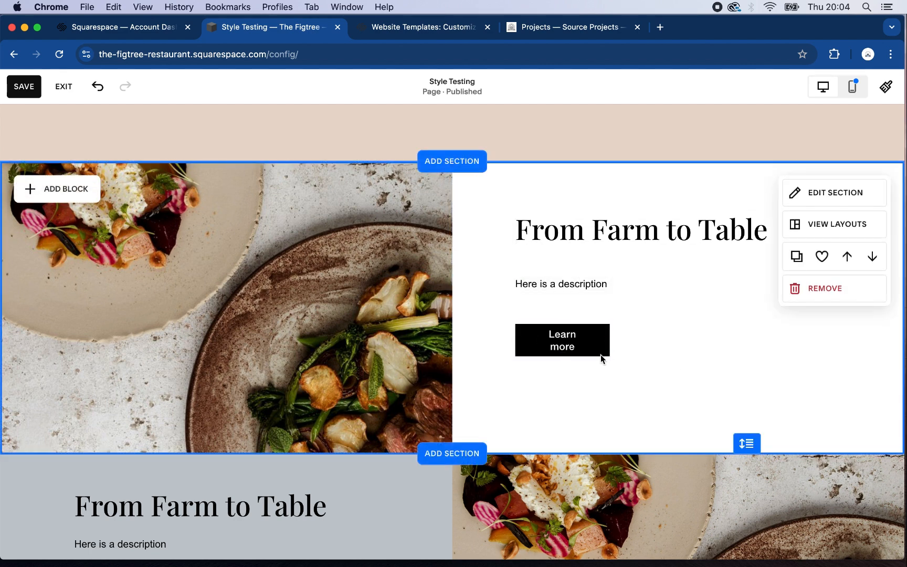
left_click(590, 340)
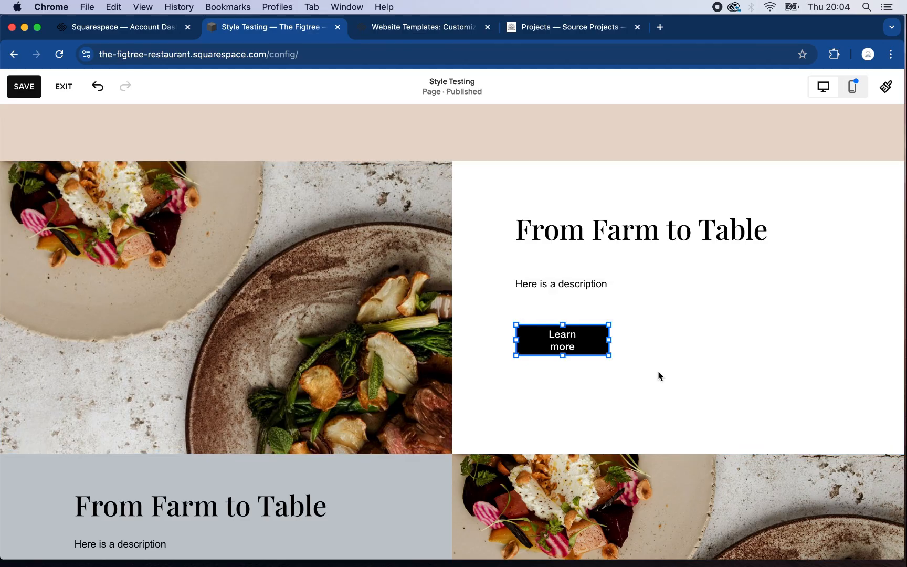
Step: Look over the whole page, from the header and heading samples down to the last image-and-text section
scroll(658, 375, "down", 1)
scroll(658, 373, "down", 7)
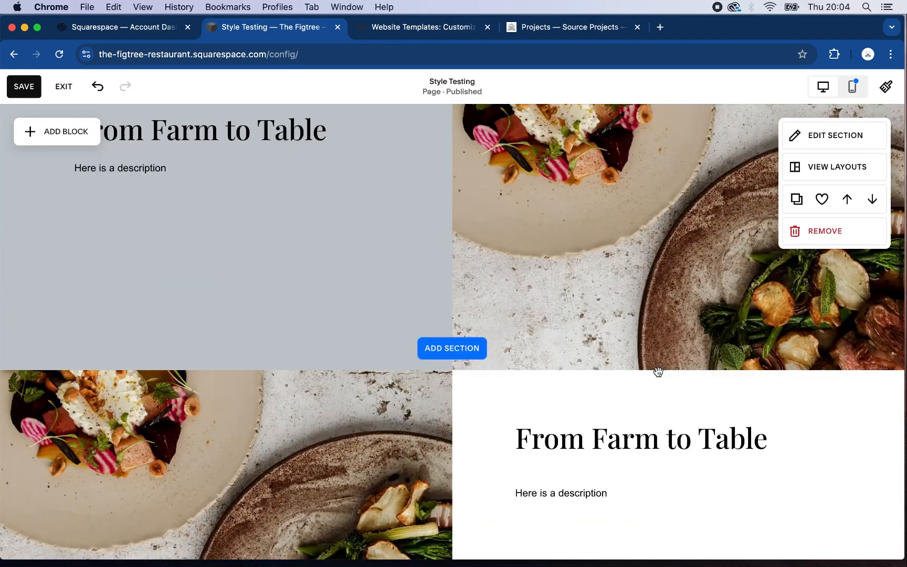
scroll(658, 370, "down", 5)
scroll(658, 373, "up", 4)
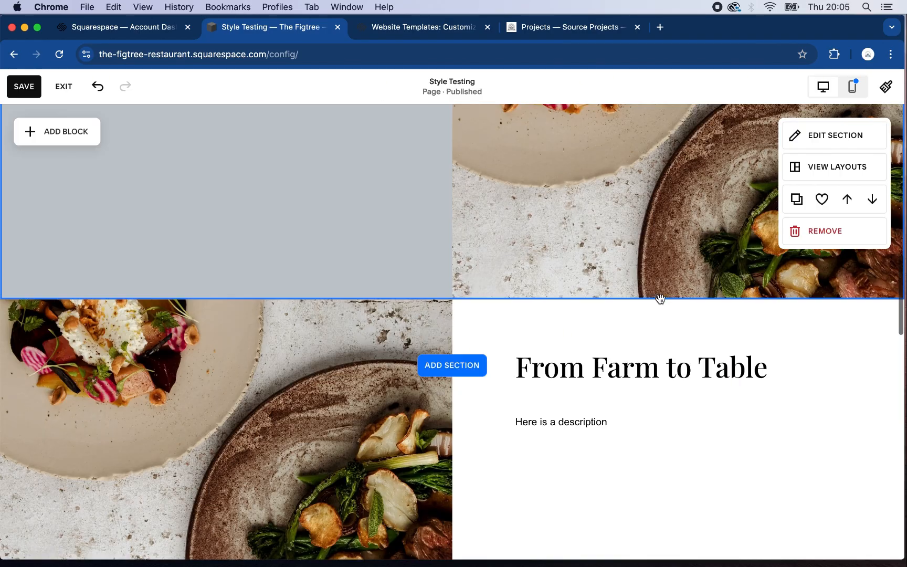
scroll(660, 300, "up", 8)
scroll(660, 299, "up", 7)
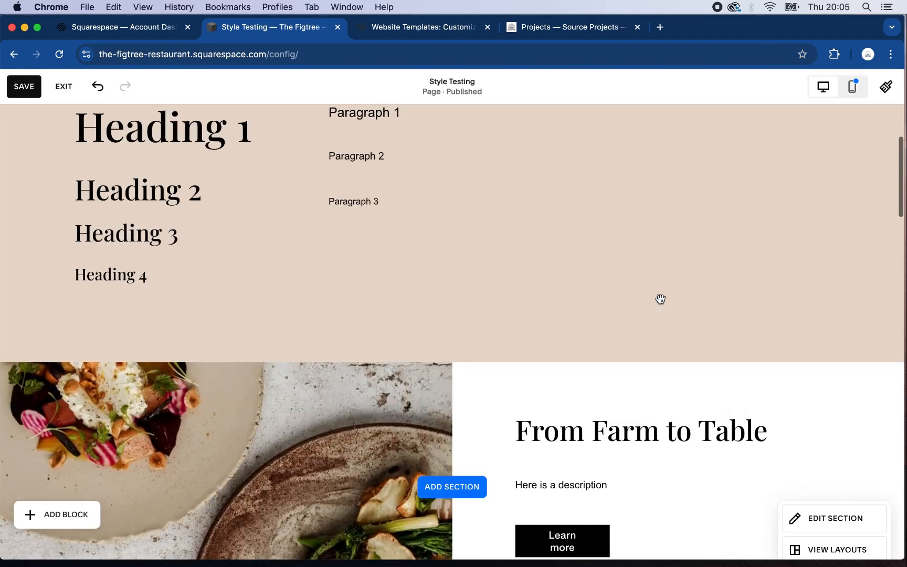
scroll(660, 298, "up", 4)
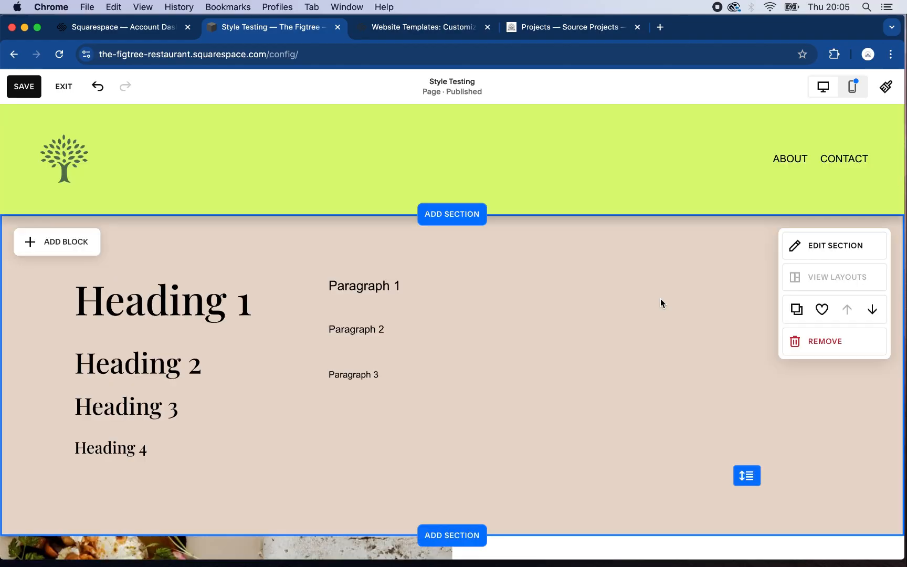
scroll(632, 373, "down", 9)
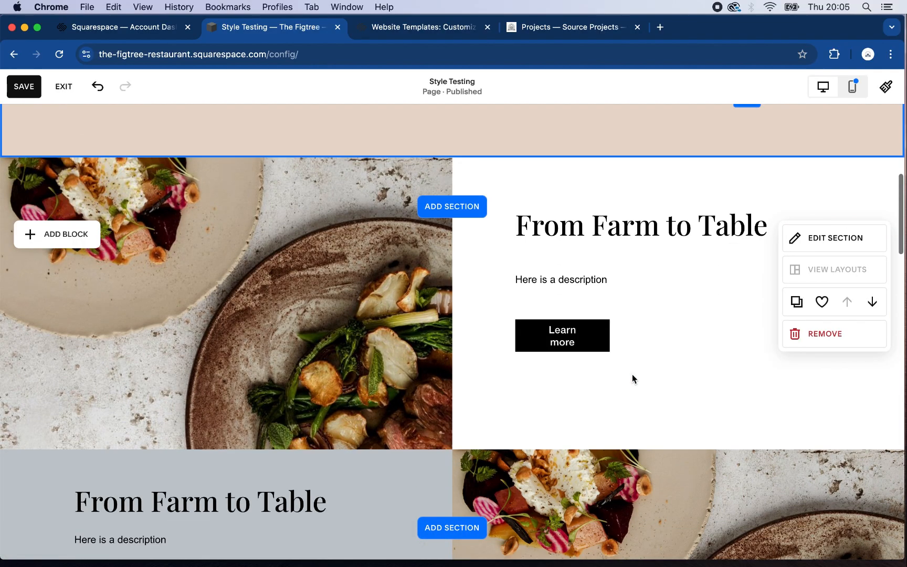
scroll(631, 373, "down", 3)
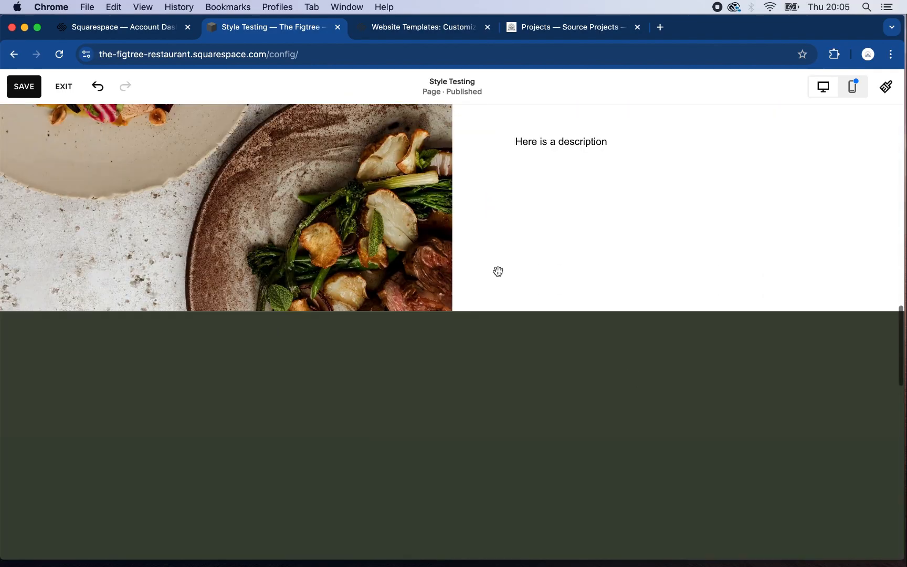
Step: Save the changes made to the Style Testing page
scroll(497, 271, "up", 11)
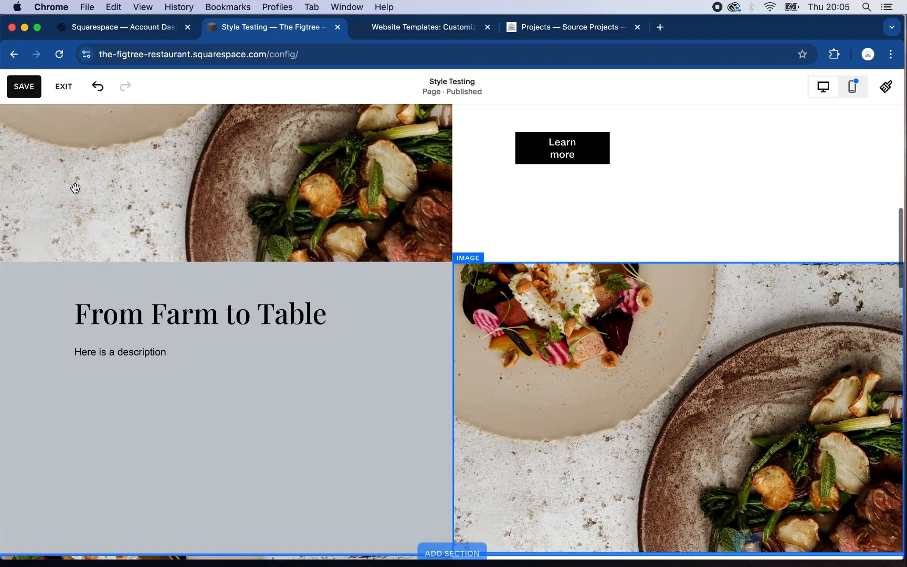
left_click(24, 88)
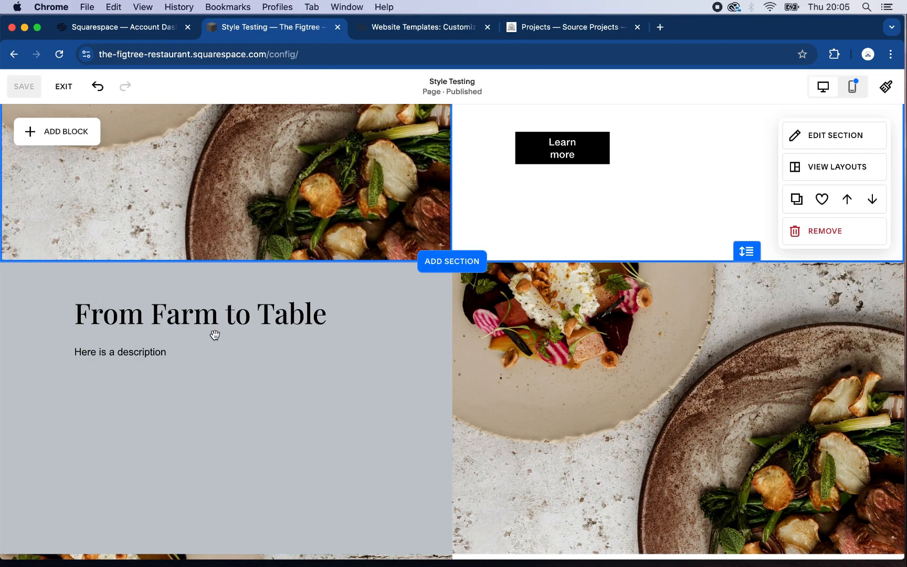
Step: Add a blank section between the heading samples and the first "From Farm to Table" section
scroll(216, 329, "up", 5)
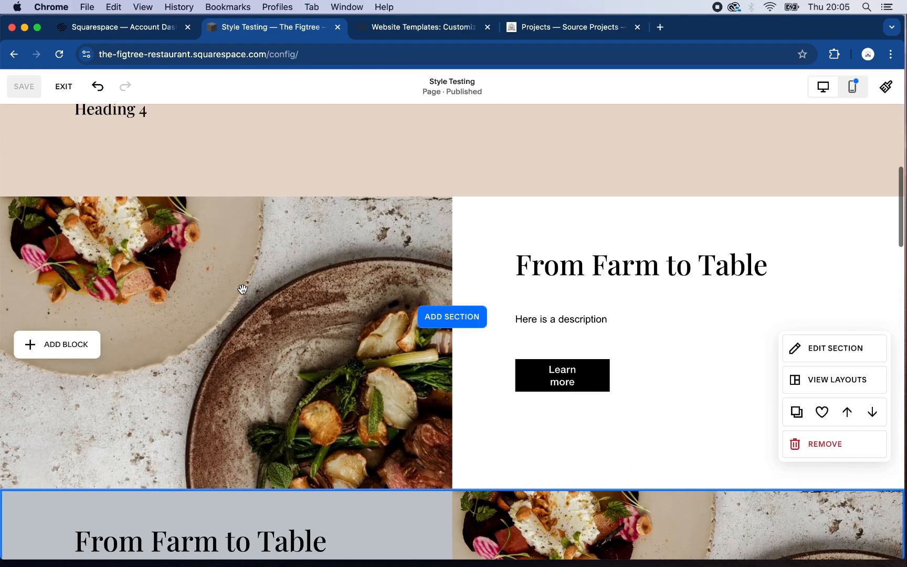
scroll(241, 289, "up", 1)
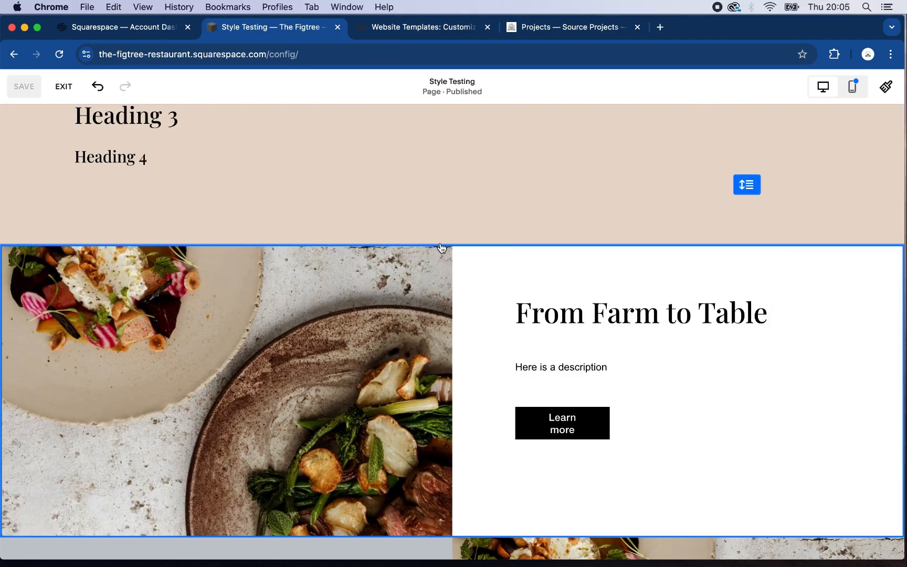
mouse_move(451, 249)
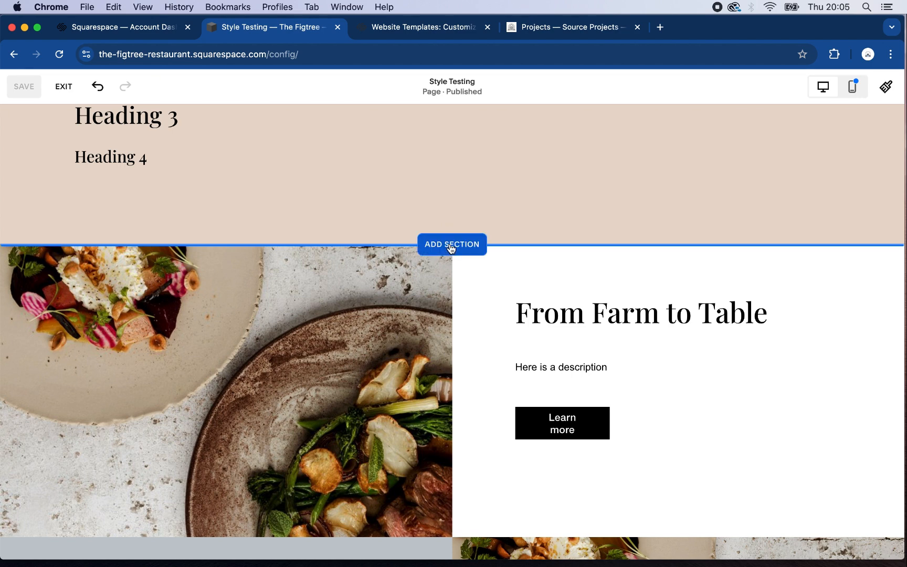
left_click(451, 245)
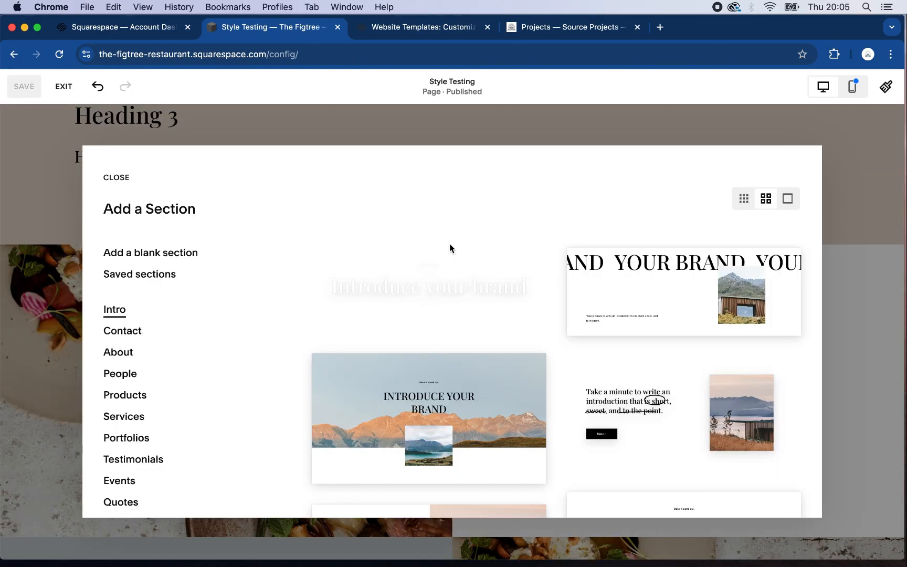
left_click(173, 254)
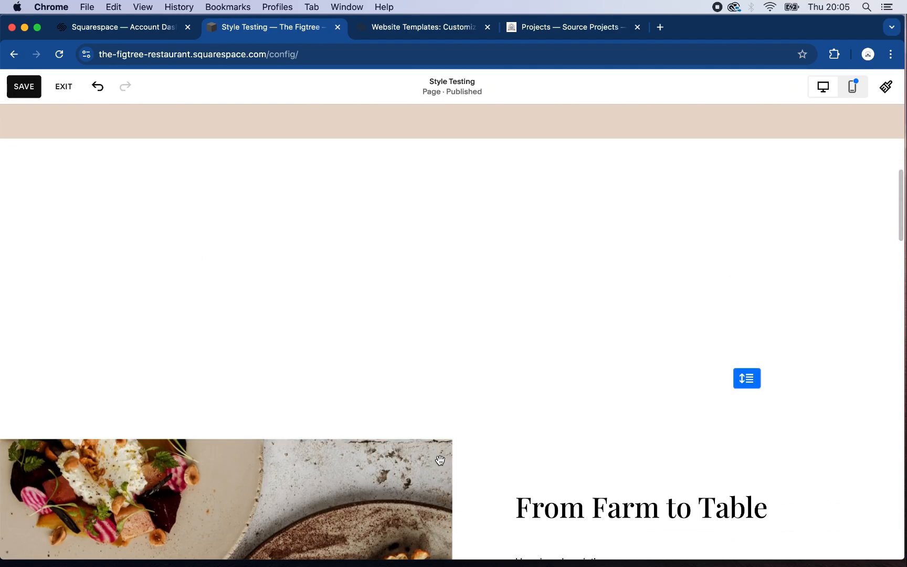
Step: Open the stock images for the new blank section's background and search them for "Greece"
mouse_move(739, 213)
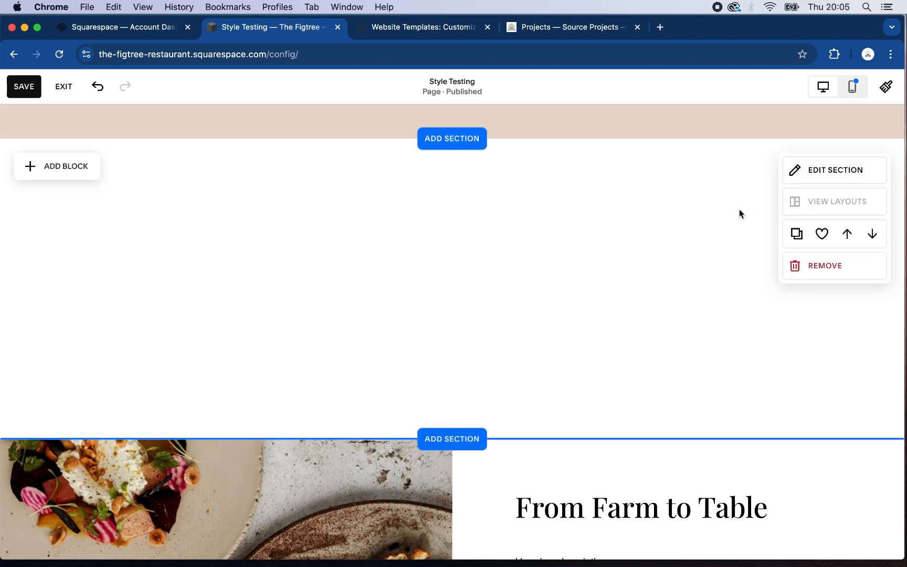
left_click(813, 171)
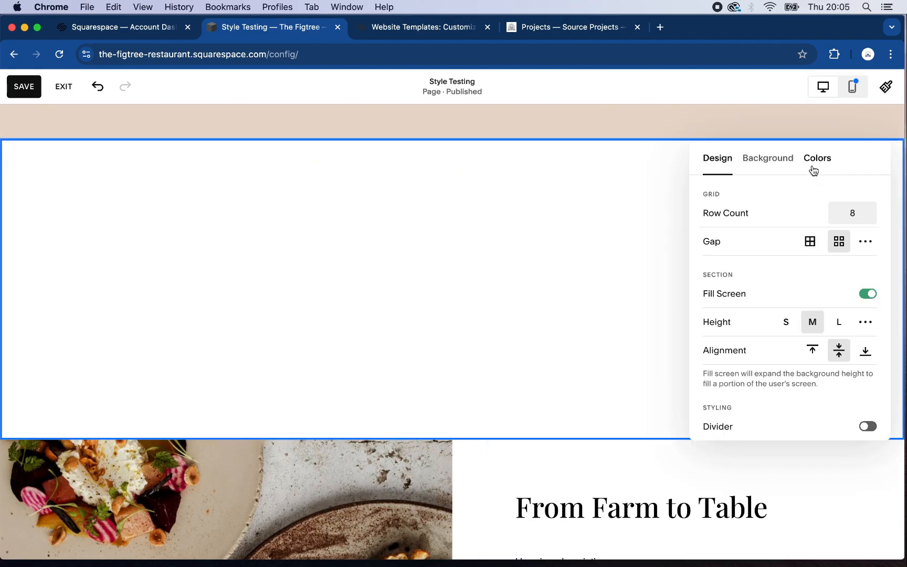
left_click(767, 163)
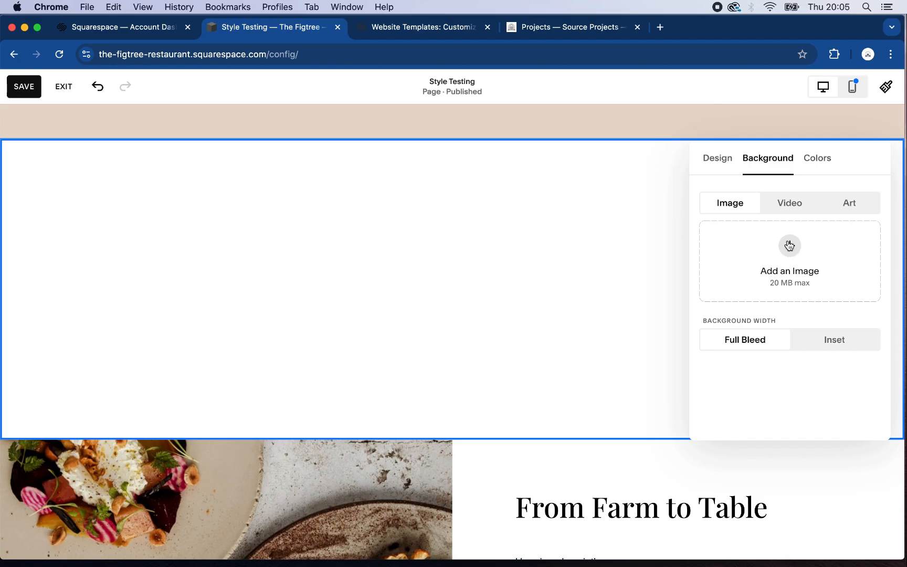
left_click(790, 245)
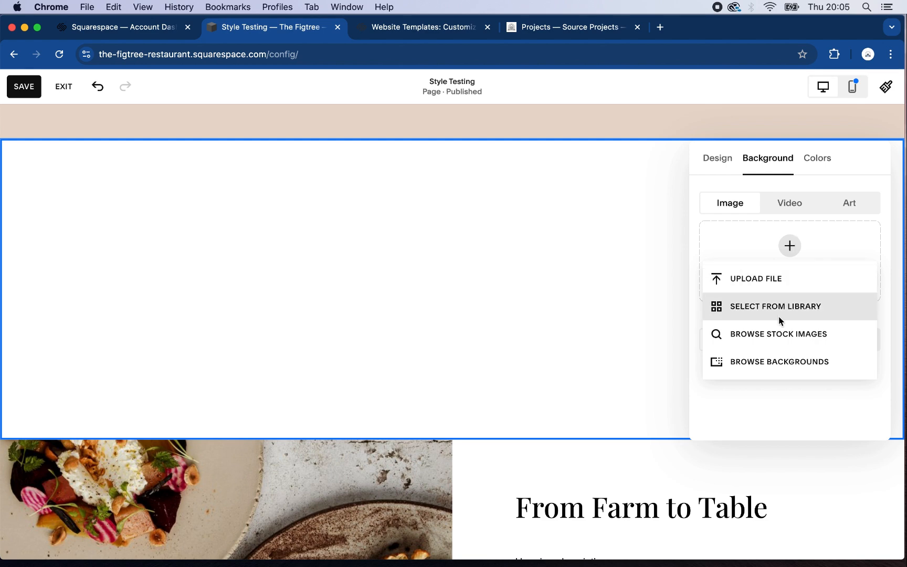
left_click(777, 333)
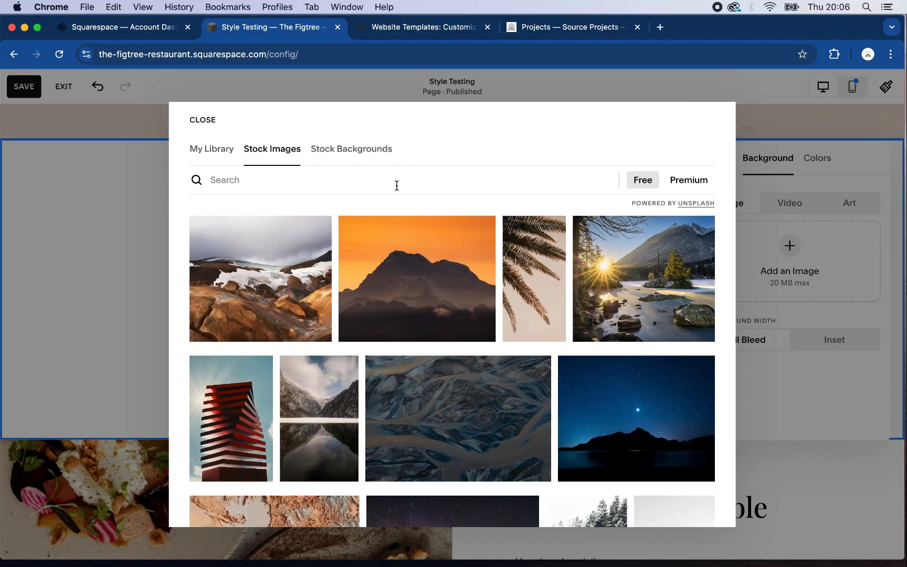
left_click(396, 184)
type("Greece")
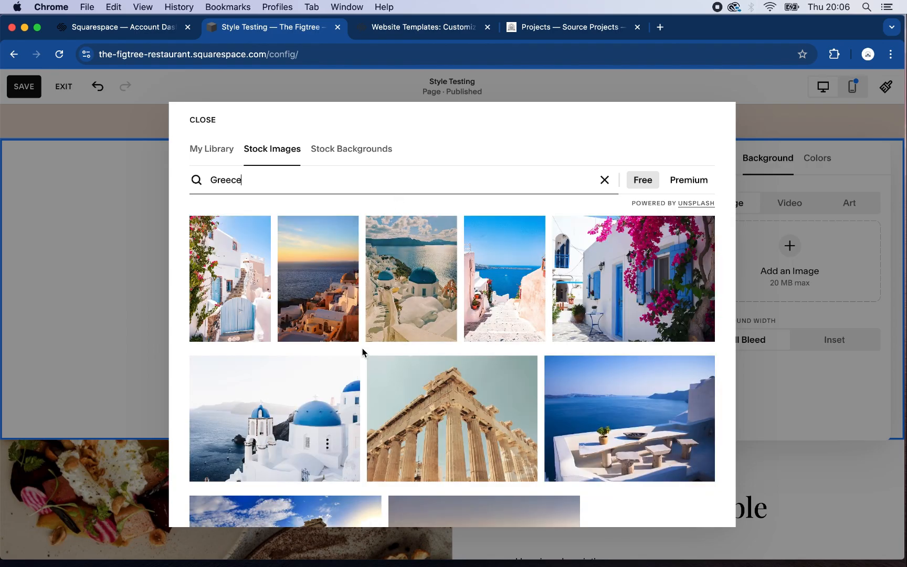
Step: Look through the Greece stock images for a suitable section background
scroll(362, 351, "down", 3)
scroll(362, 352, "down", 3)
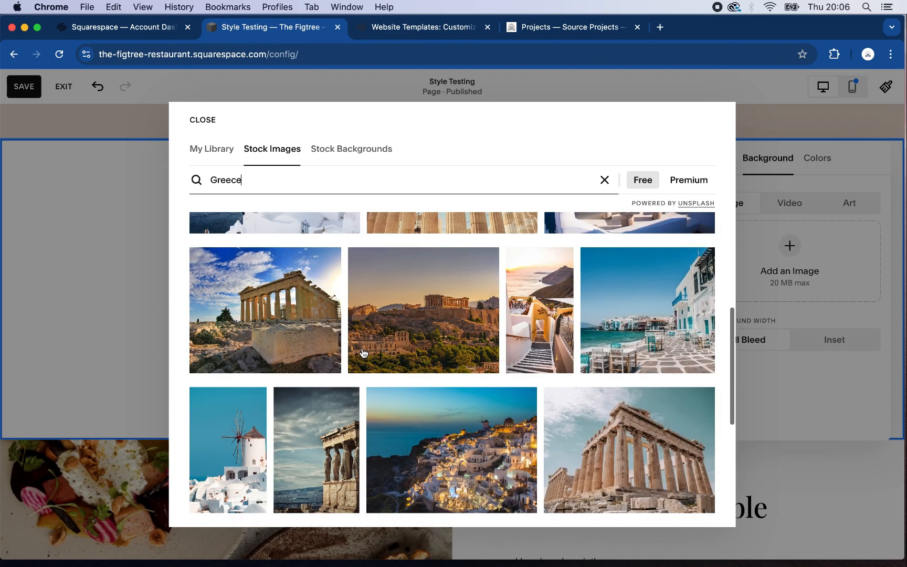
scroll(362, 352, "down", 3)
scroll(362, 351, "down", 2)
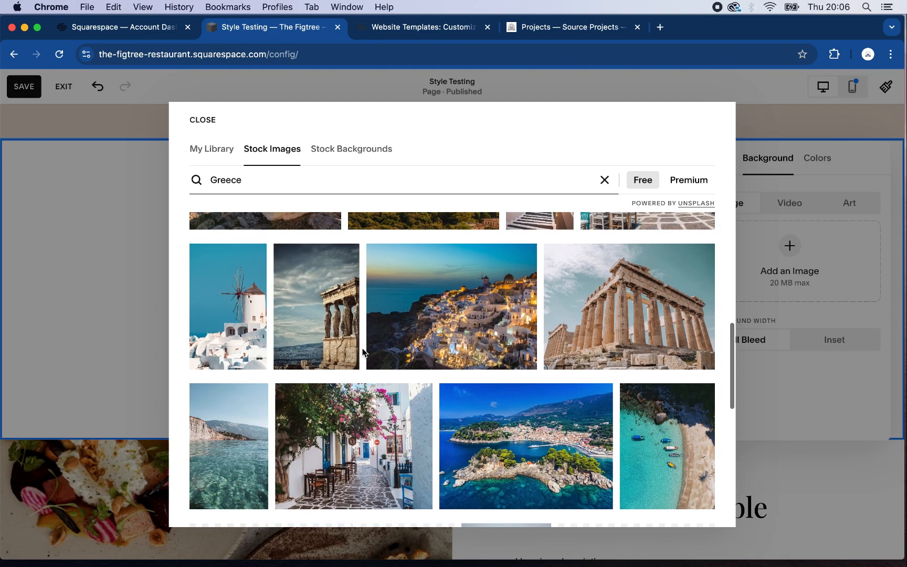
scroll(362, 350, "down", 3)
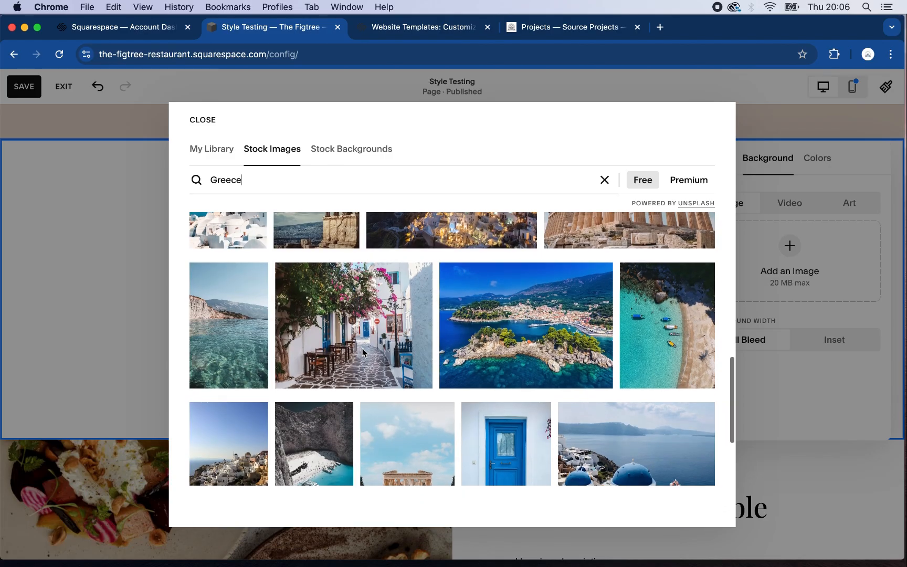
scroll(362, 349, "down", 5)
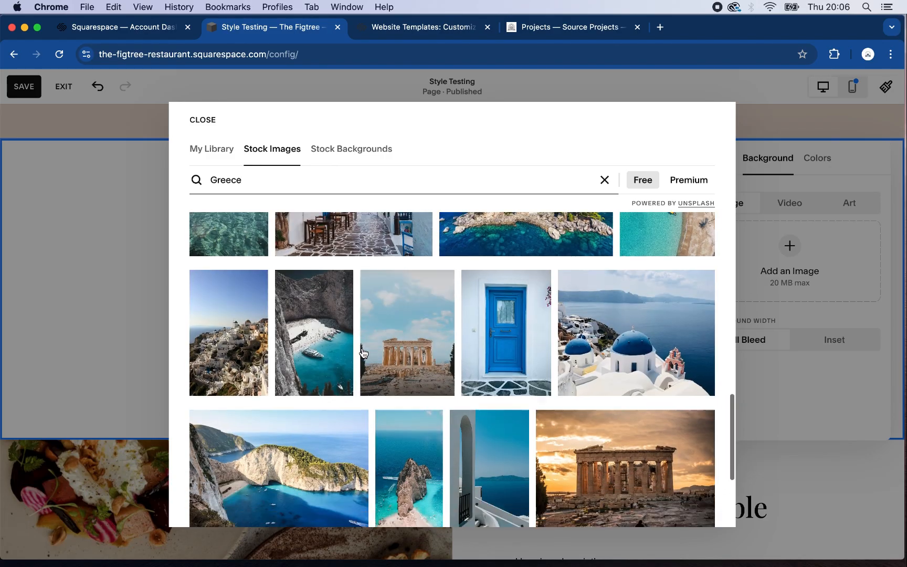
scroll(364, 353, "down", 1)
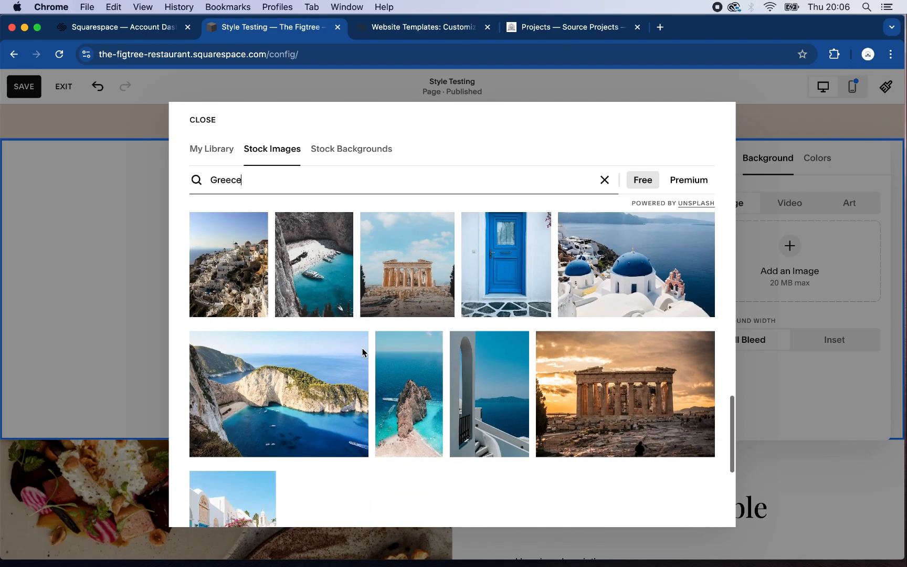
scroll(362, 348, "down", 4)
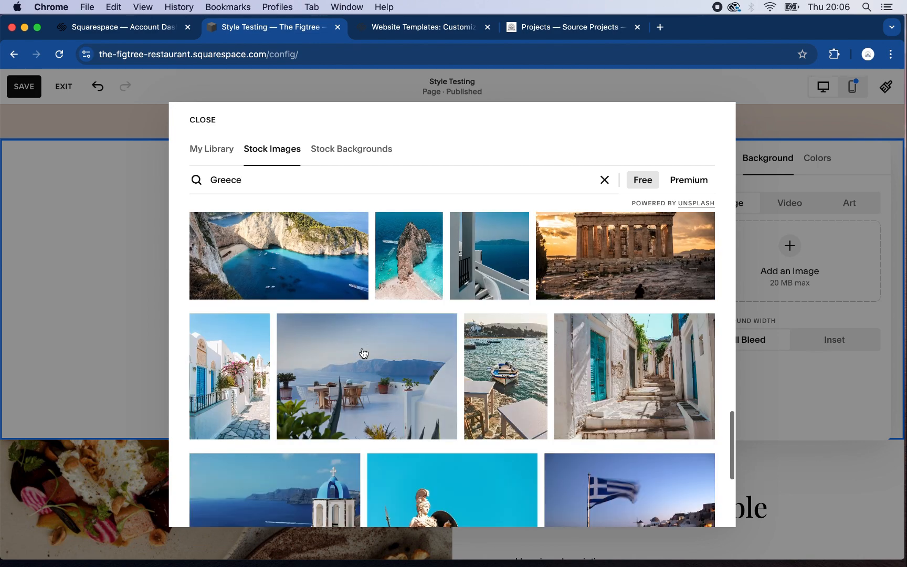
scroll(363, 353, "down", 2)
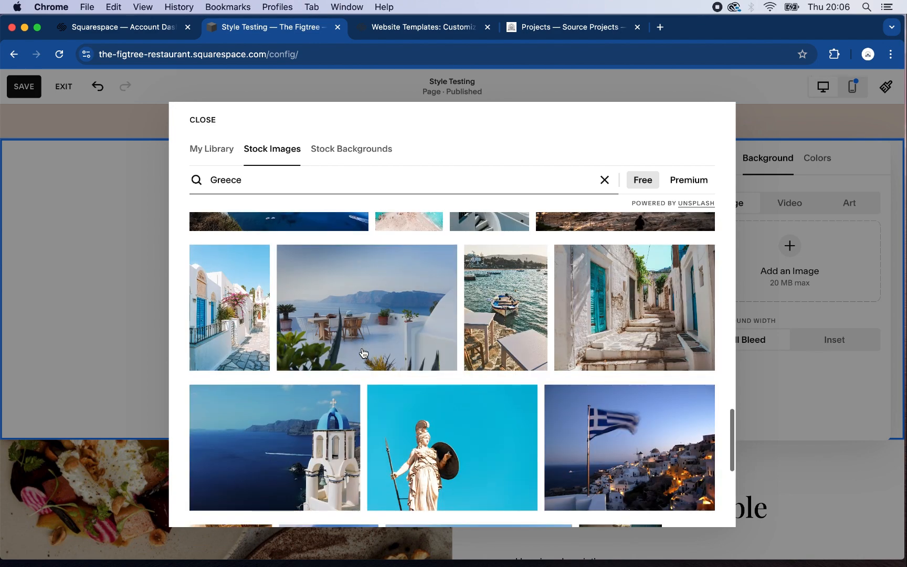
scroll(362, 352, "down", 2)
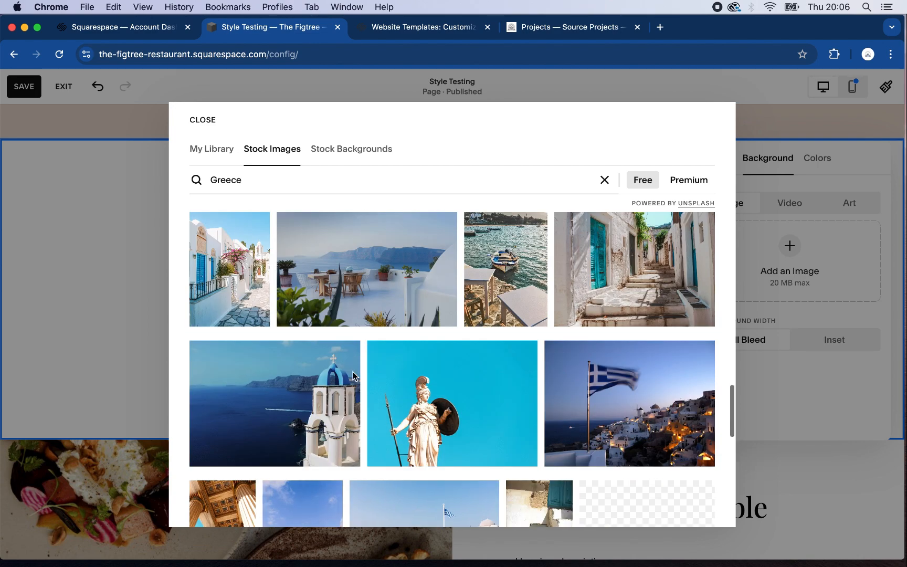
scroll(341, 403, "down", 5)
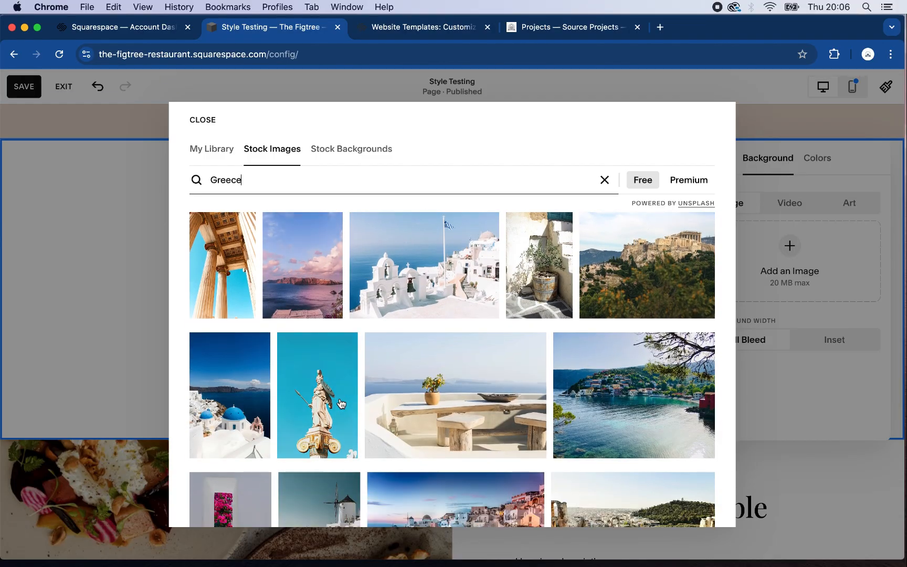
scroll(341, 403, "down", 2)
scroll(341, 403, "down", 4)
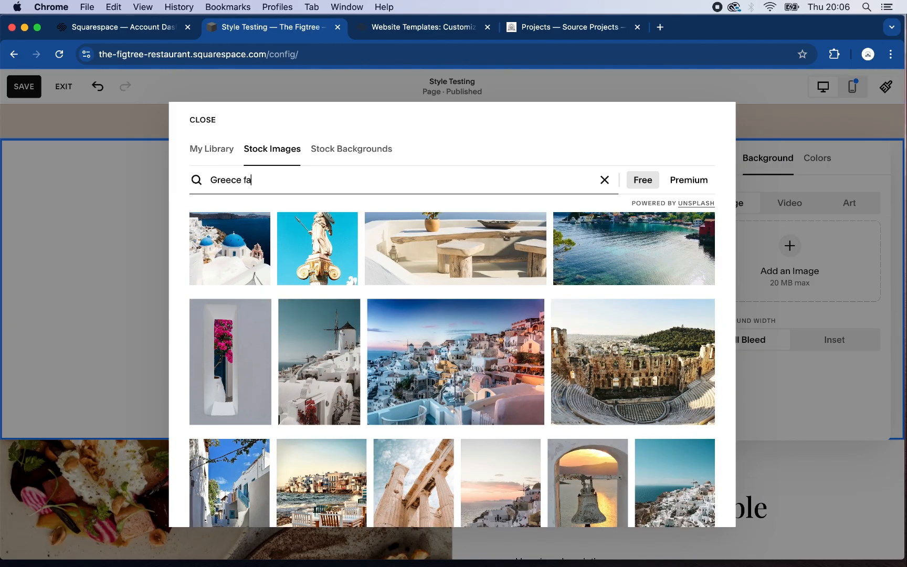
Step: Refine the stock image search to "Greece farm" and look through the results
type("rm")
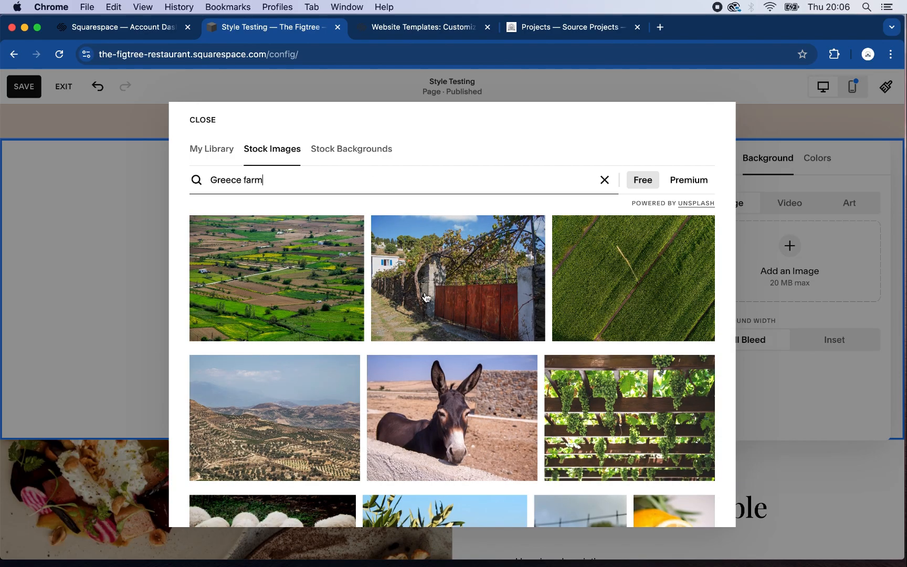
scroll(426, 298, "down", 2)
scroll(426, 298, "down", 3)
scroll(426, 315, "down", 3)
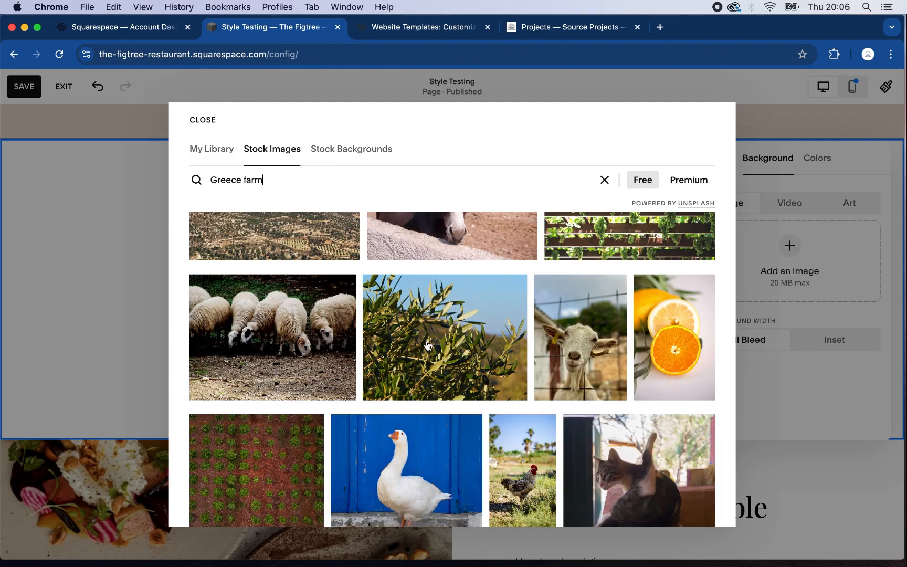
scroll(427, 345, "down", 1)
scroll(428, 346, "down", 5)
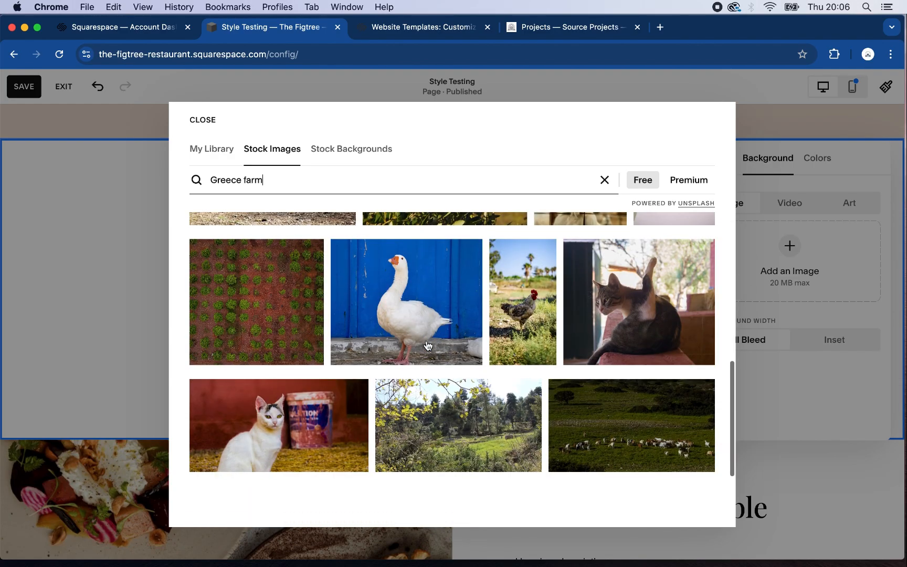
scroll(430, 376, "down", 7)
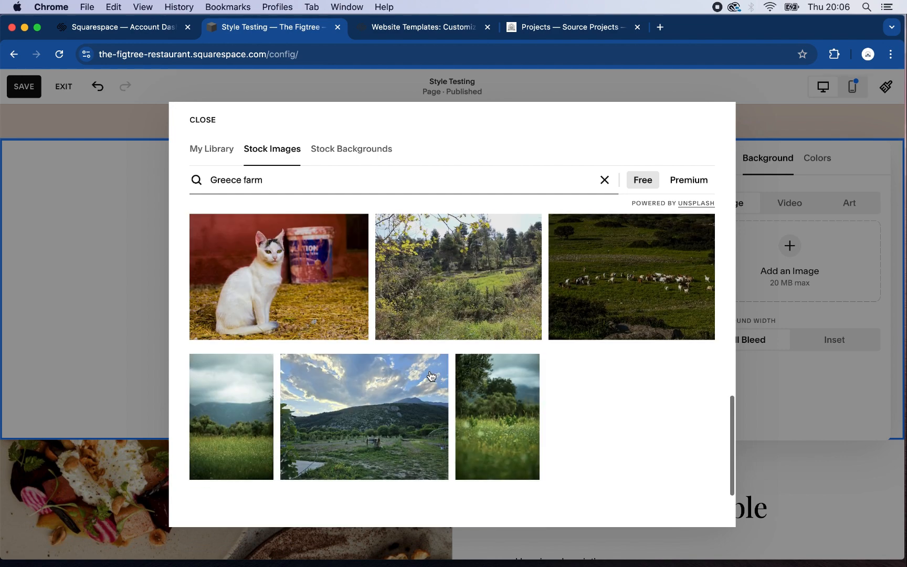
scroll(430, 375, "down", 5)
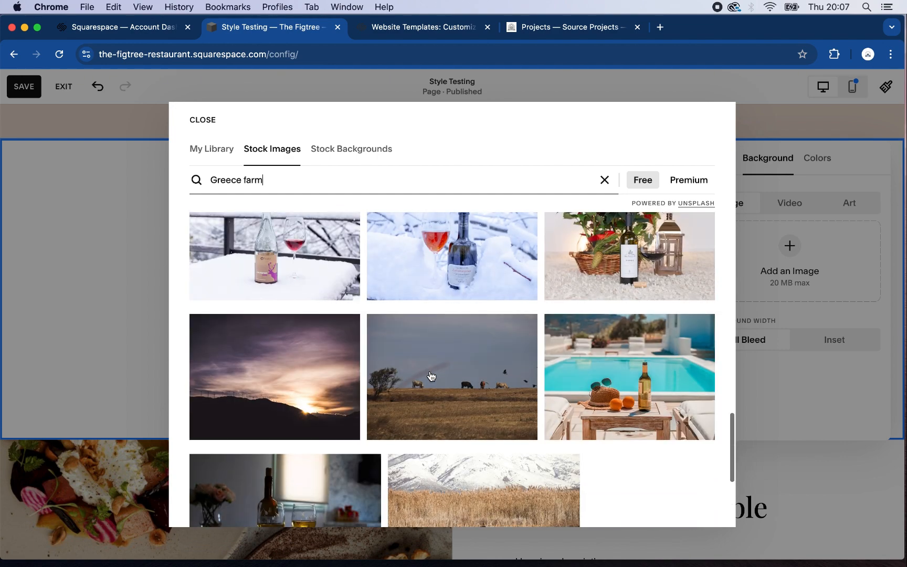
scroll(430, 375, "down", 5)
scroll(431, 376, "up", 15)
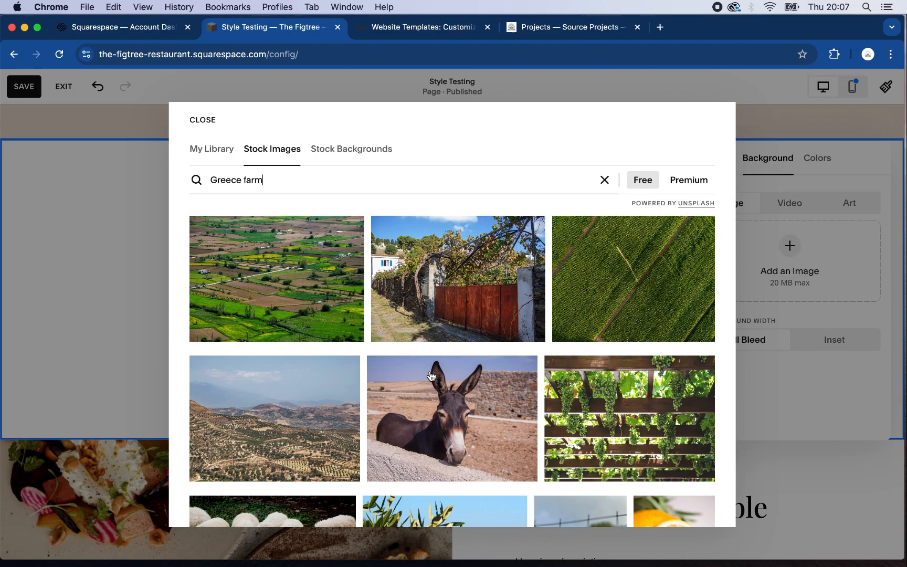
Step: Set the olive branch photo against the blue sky as the blank section's background image and close the section settings
scroll(430, 375, "down", 4)
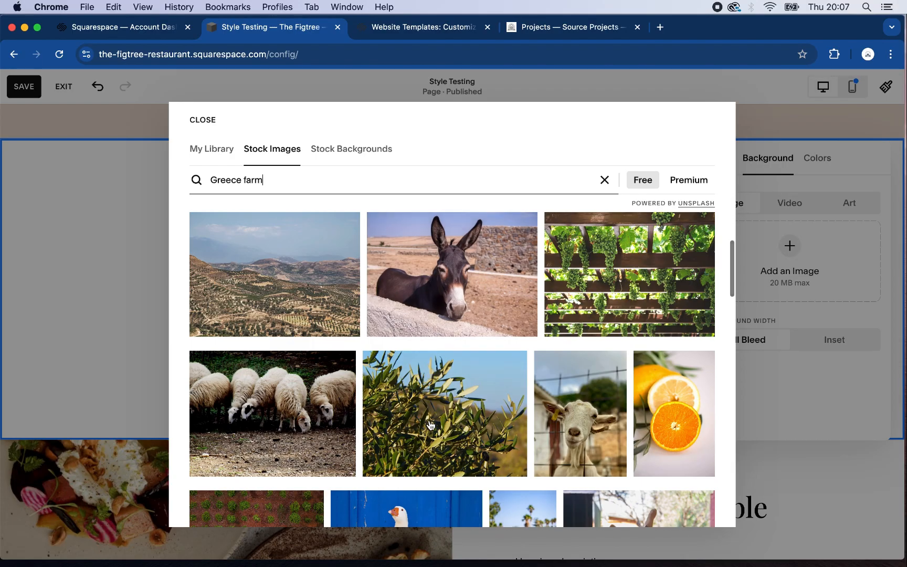
left_click(486, 422)
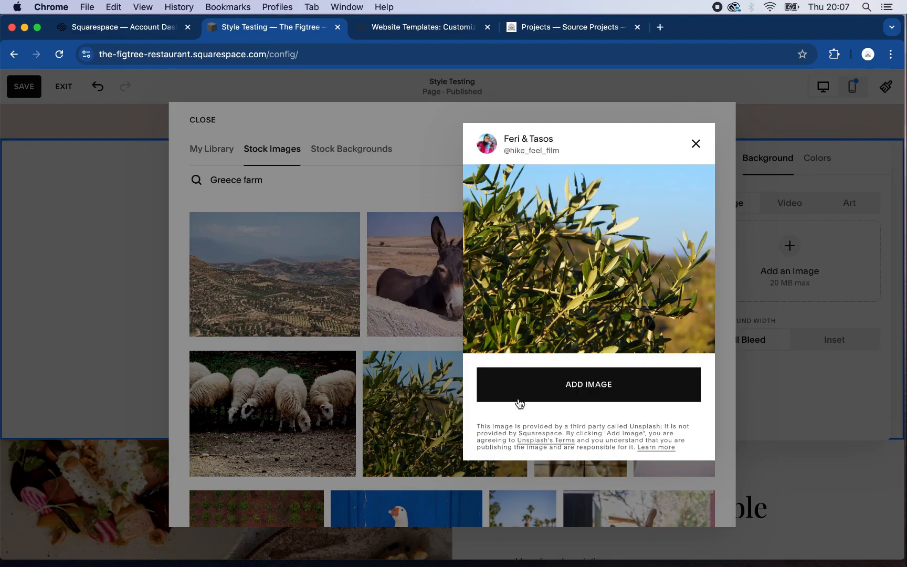
left_click(551, 395)
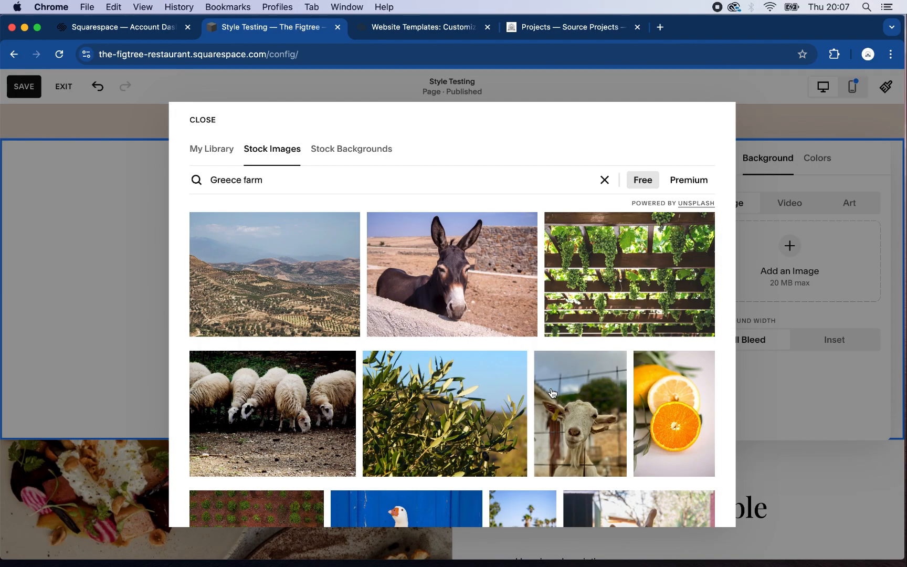
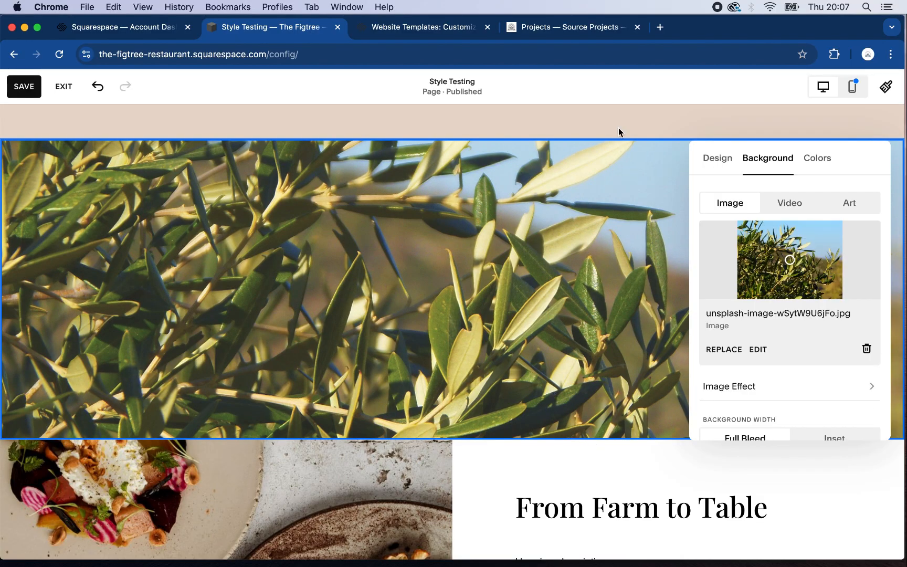
left_click(622, 111)
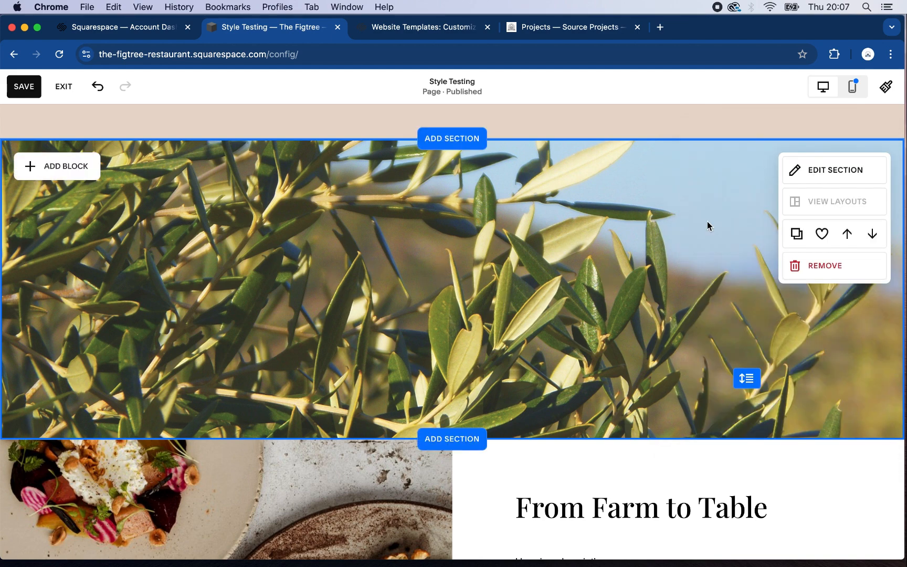
Step: Apply the Darkest 1 color theme to the olive branch section
left_click(815, 170)
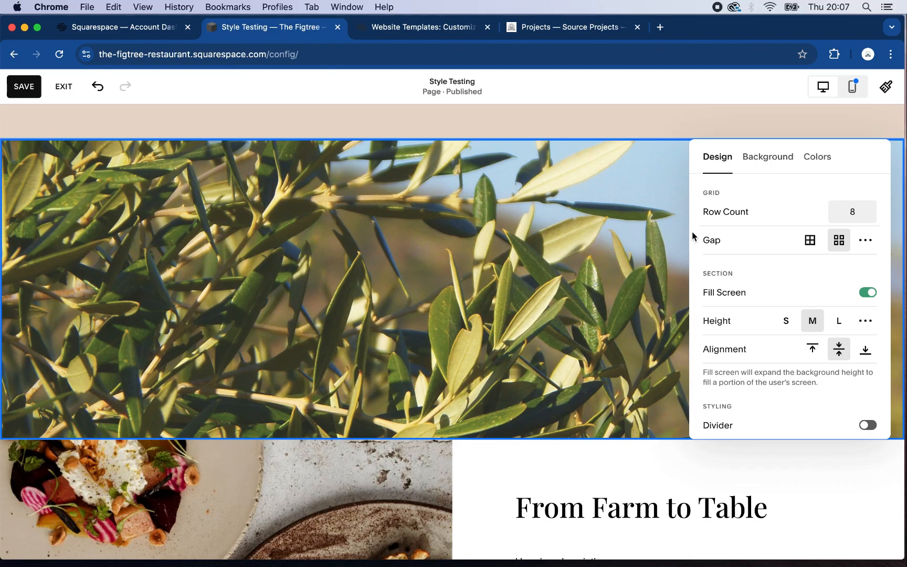
left_click(813, 158)
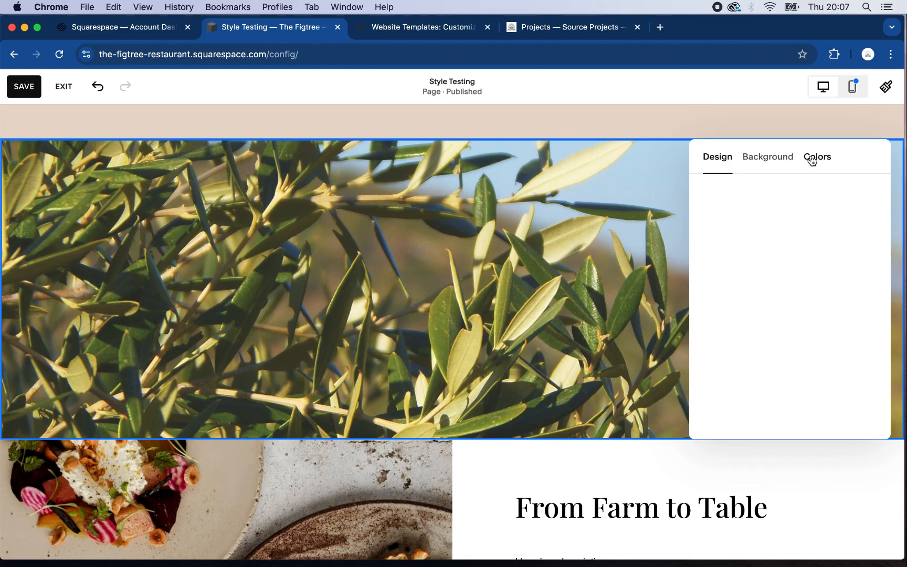
scroll(840, 312, "down", 4)
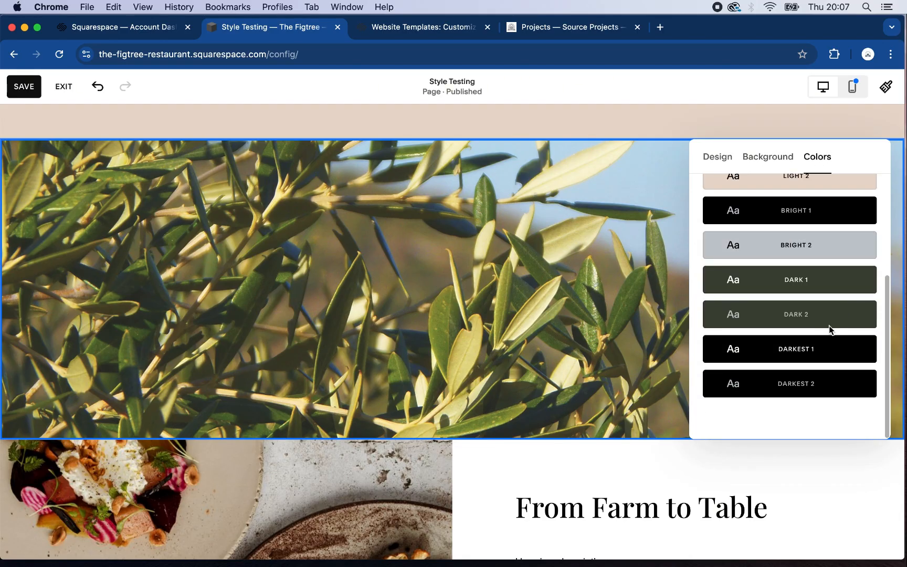
left_click(805, 359)
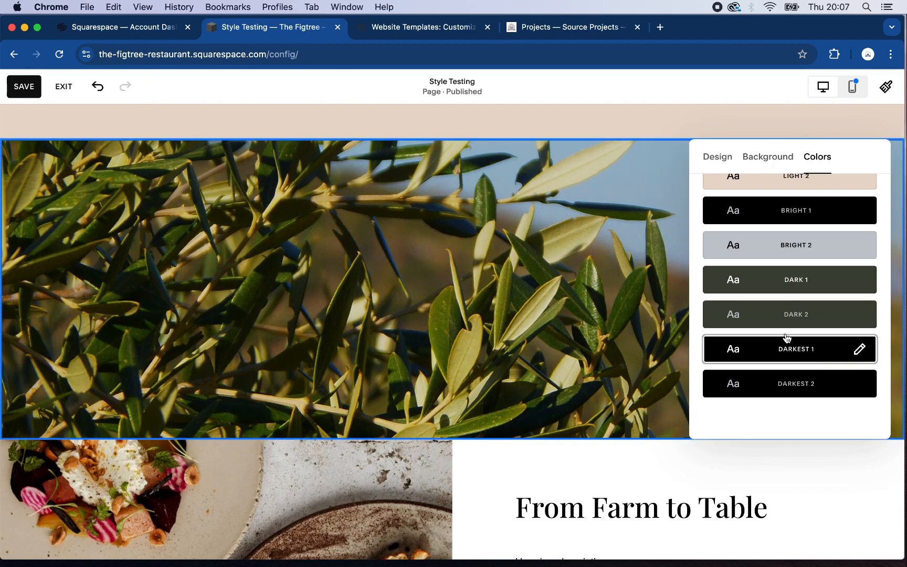
Step: Set the overlay opacity of the olive branch section's background image to 33 %
scroll(797, 210, "up", 5)
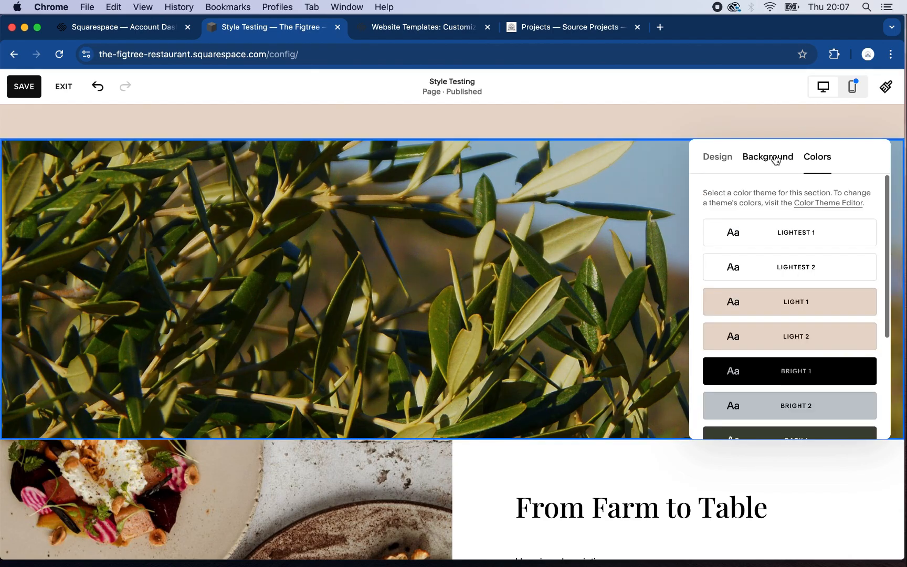
left_click(776, 157)
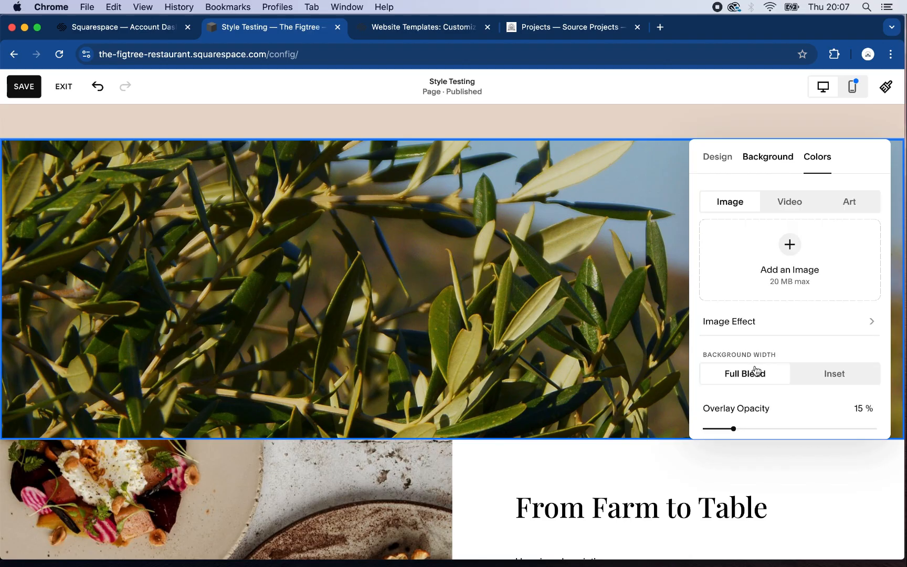
scroll(747, 406, "down", 3)
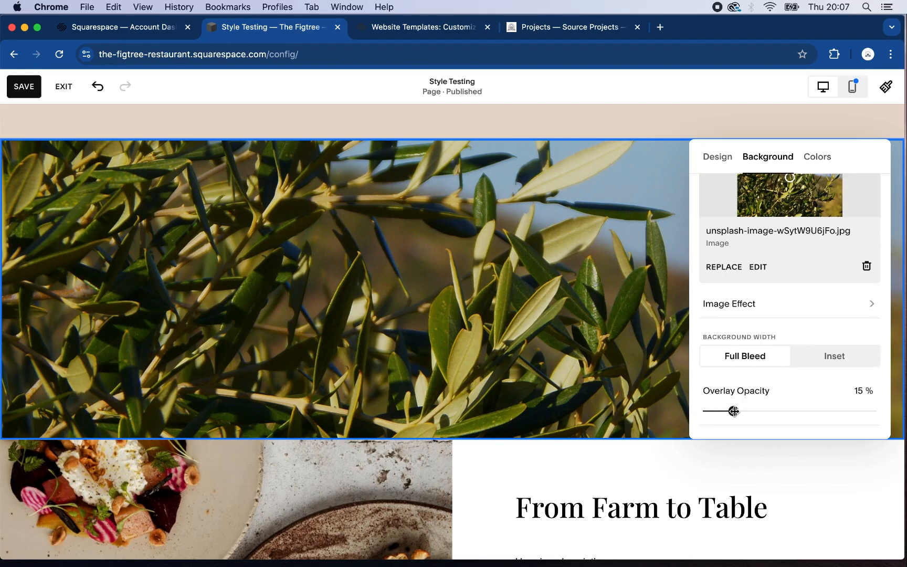
left_click_drag(732, 412, 769, 415)
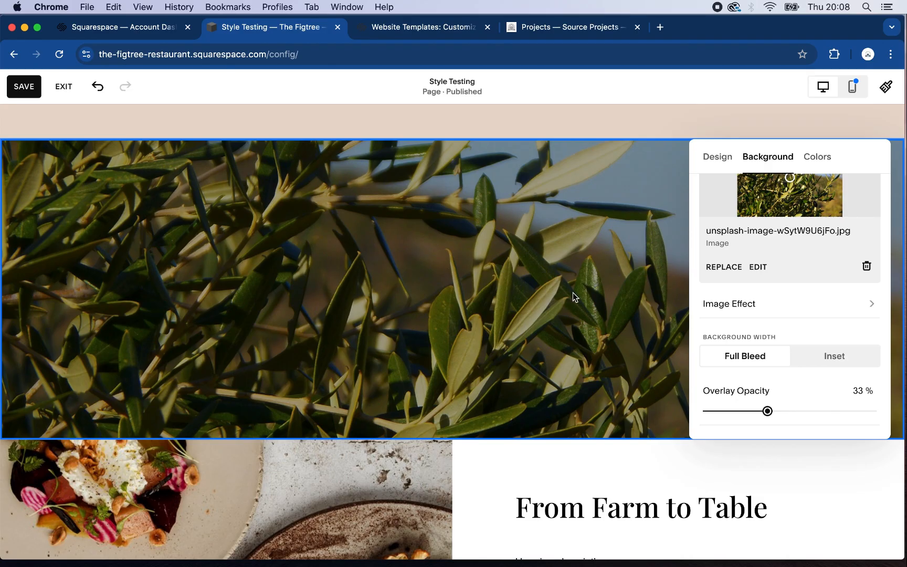
Step: Apply the Parallax image effect to the olive branch background and close the section settings
left_click(780, 309)
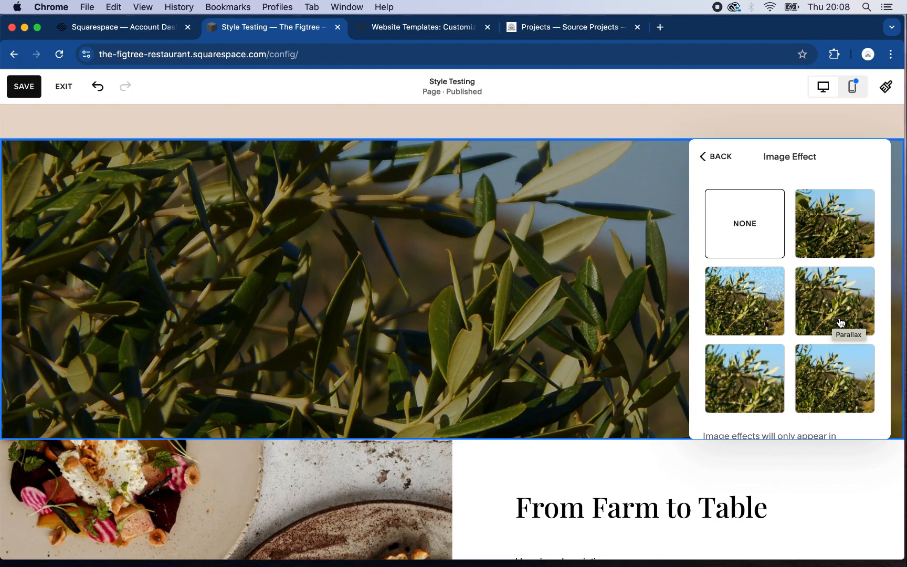
scroll(840, 322, "down", 2)
scroll(819, 335, "up", 2)
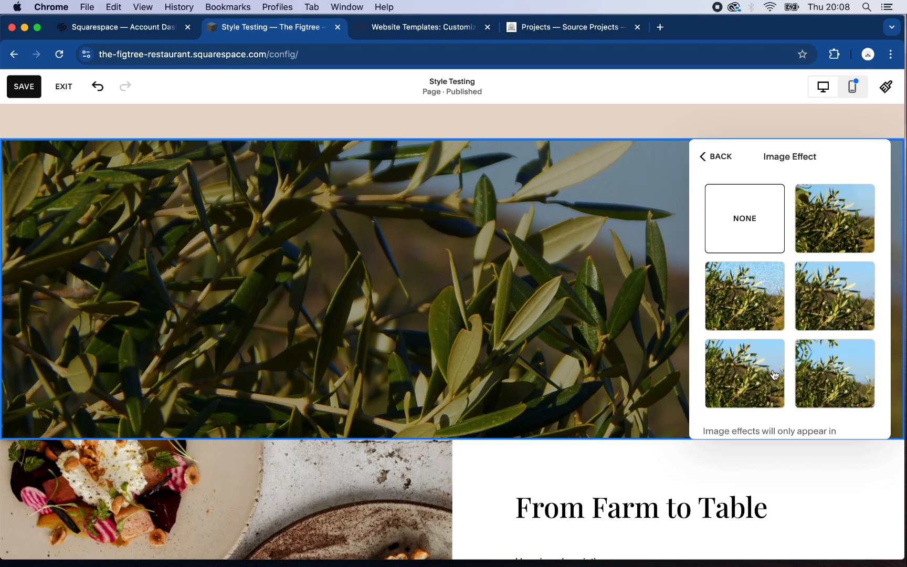
left_click(835, 292)
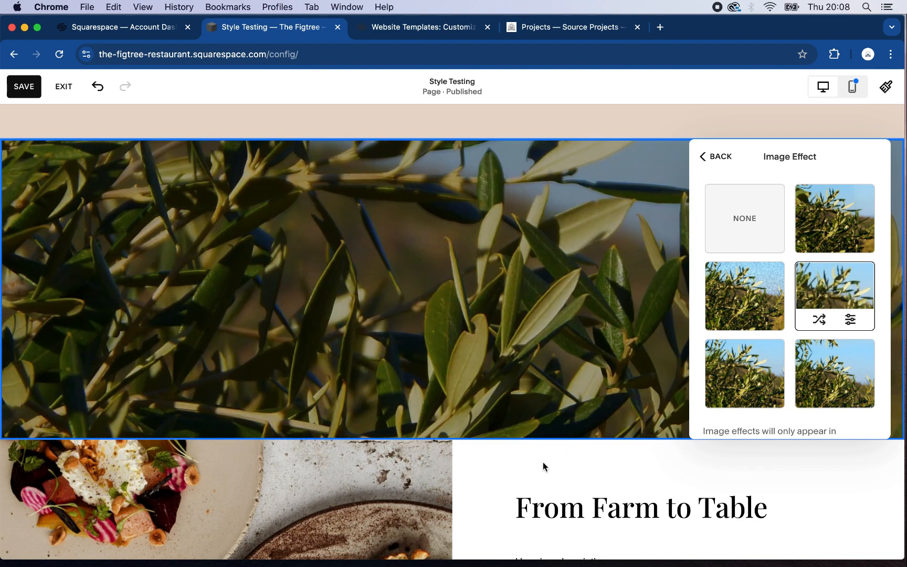
scroll(543, 462, "down", 5)
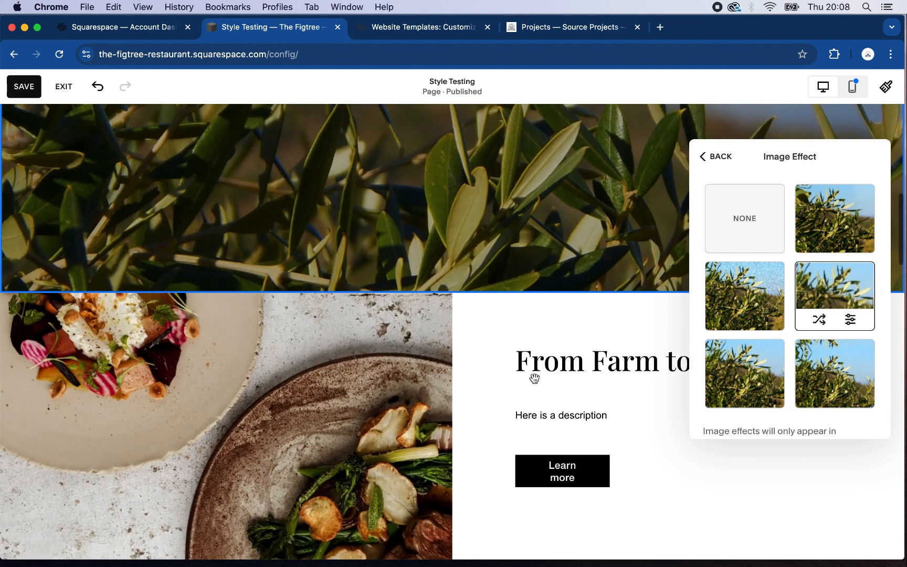
scroll(534, 377, "up", 10)
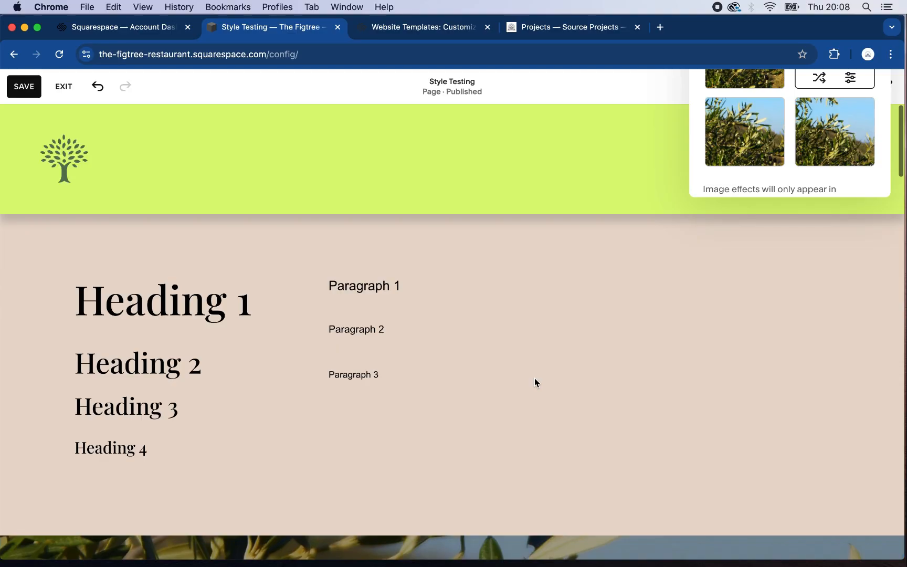
left_click(535, 378)
Step: Check the parallax section between its neighbouring sections, and save the Style Testing page and exit editing
scroll(533, 378, "down", 9)
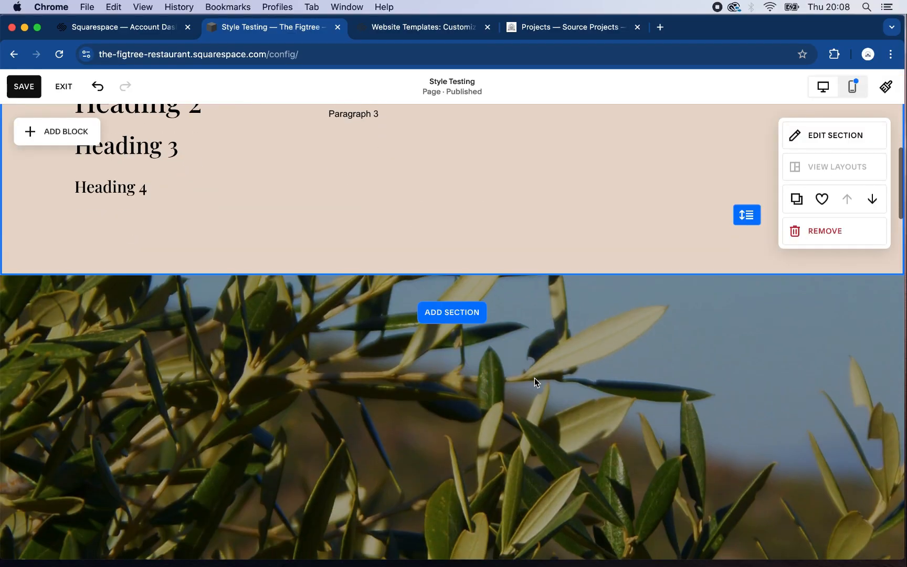
scroll(534, 377, "down", 6)
scroll(534, 378, "up", 2)
scroll(535, 346, "down", 6)
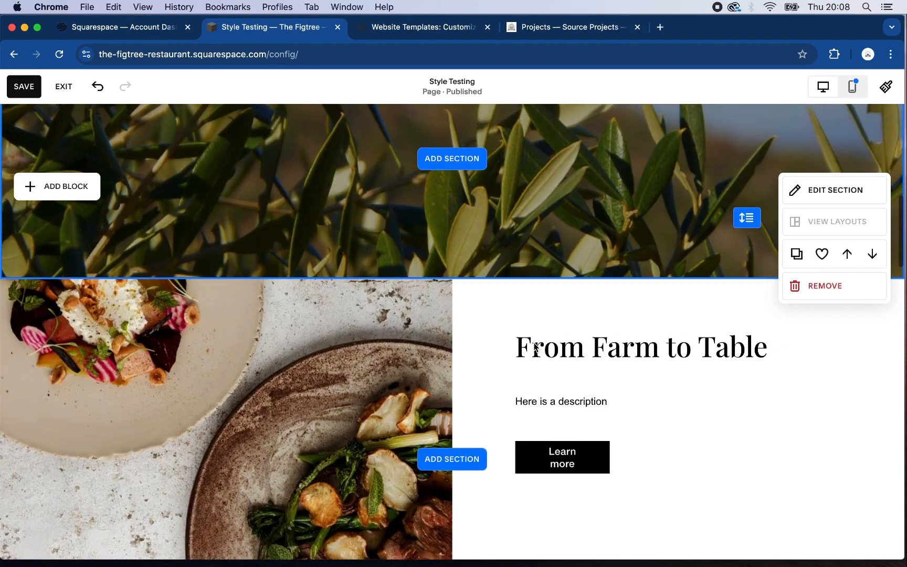
scroll(535, 346, "down", 1)
scroll(532, 331, "up", 6)
scroll(533, 330, "down", 1)
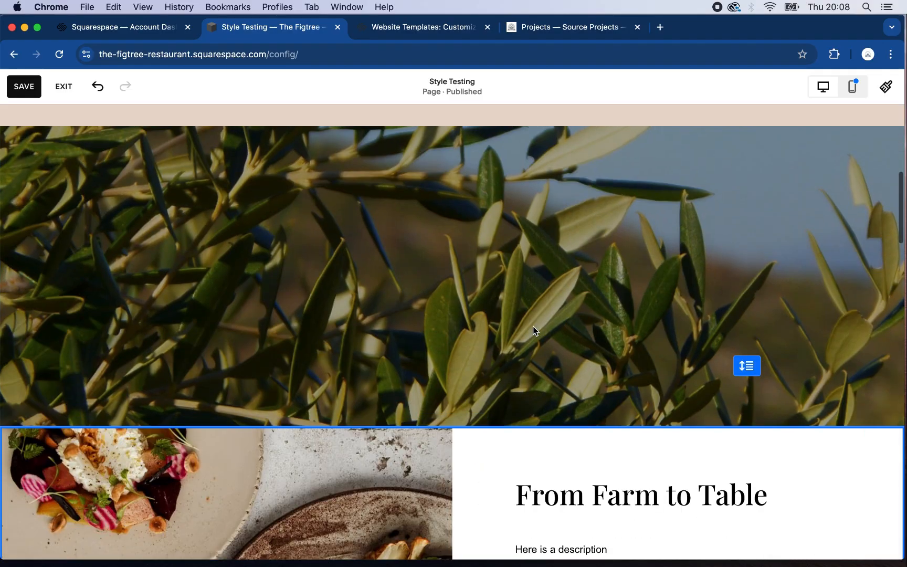
left_click(29, 87)
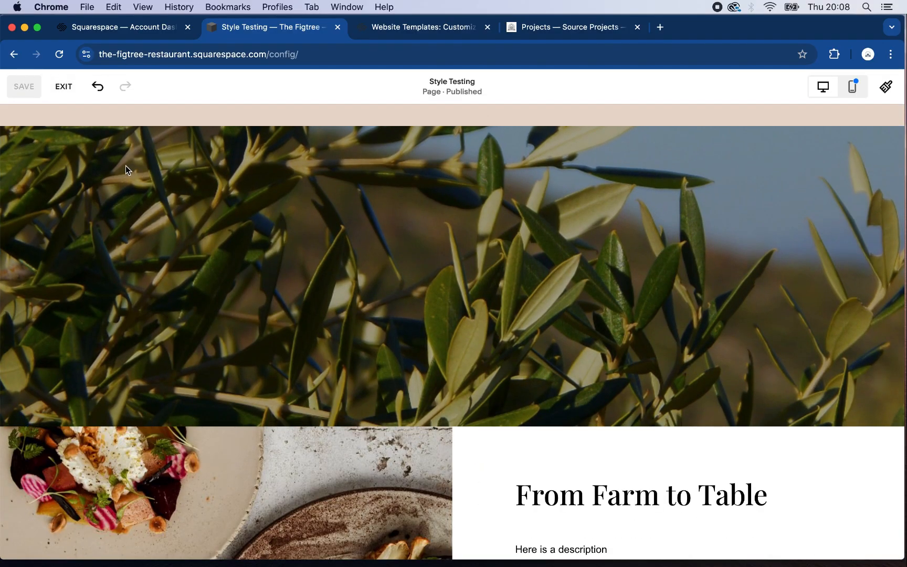
left_click(62, 88)
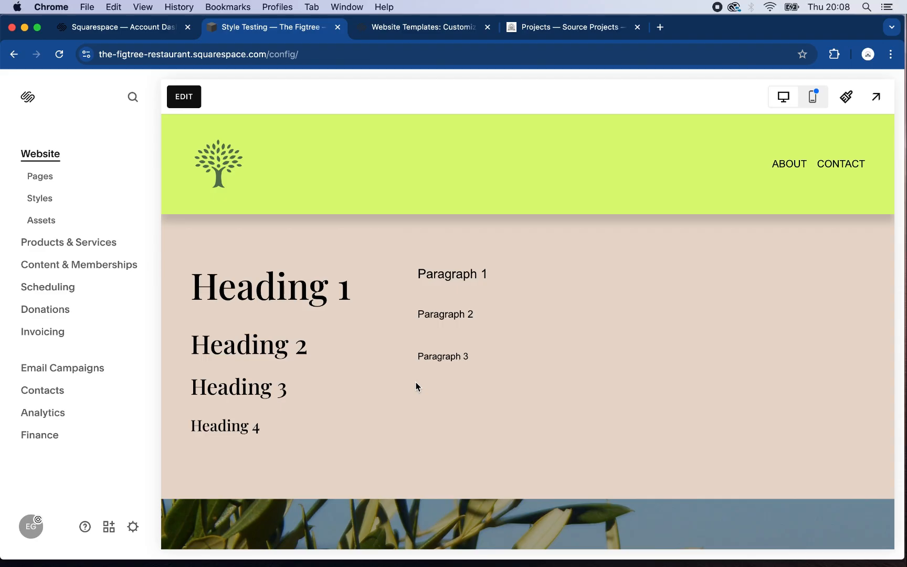
Step: Examine how the olive branch parallax background moves against the neighbouring sections in the page preview
scroll(416, 387, "down", 7)
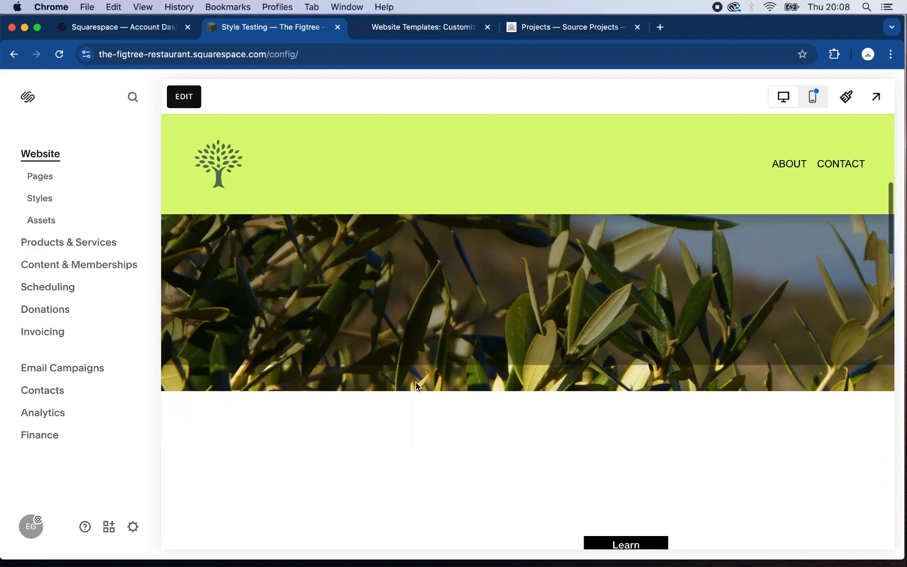
scroll(416, 388, "down", 2)
scroll(416, 387, "down", 6)
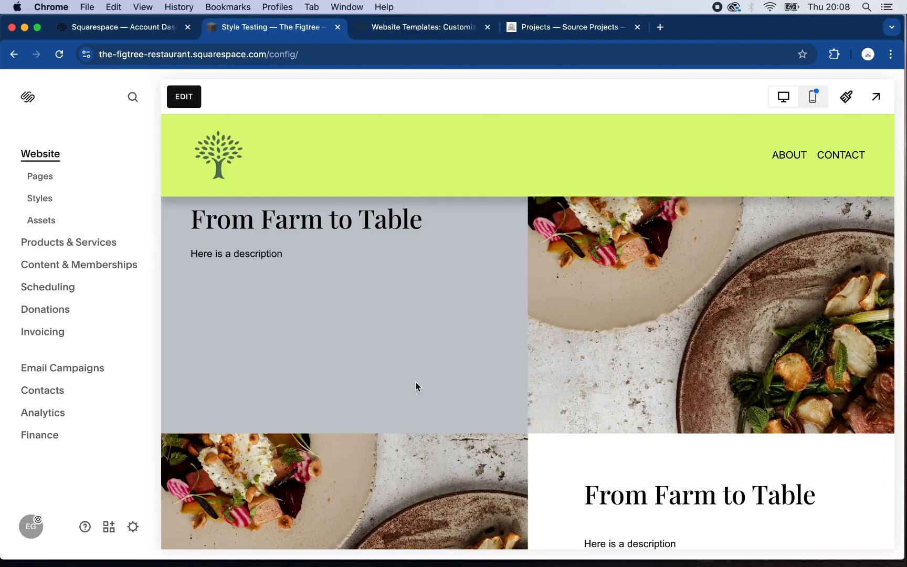
scroll(416, 387, "up", 5)
scroll(416, 387, "up", 5)
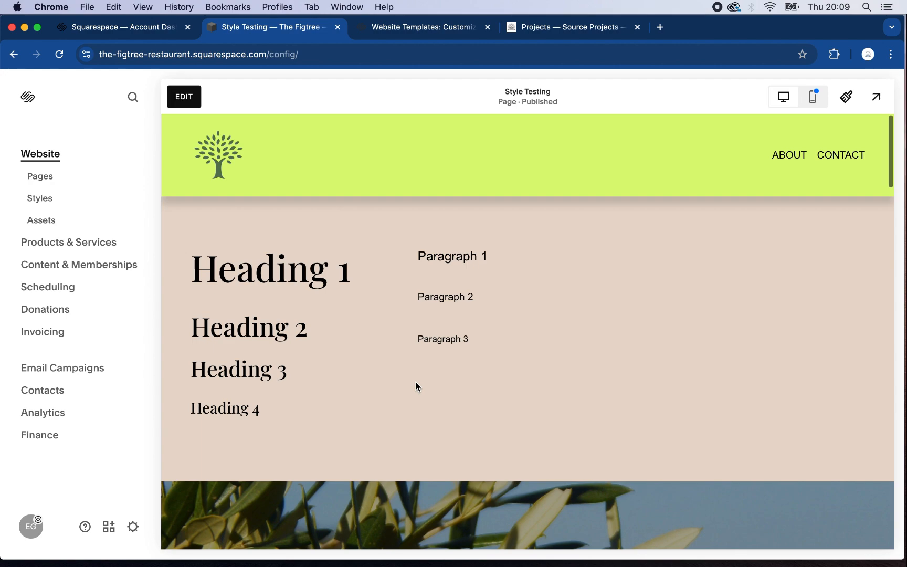
scroll(416, 386, "down", 4)
scroll(416, 386, "down", 5)
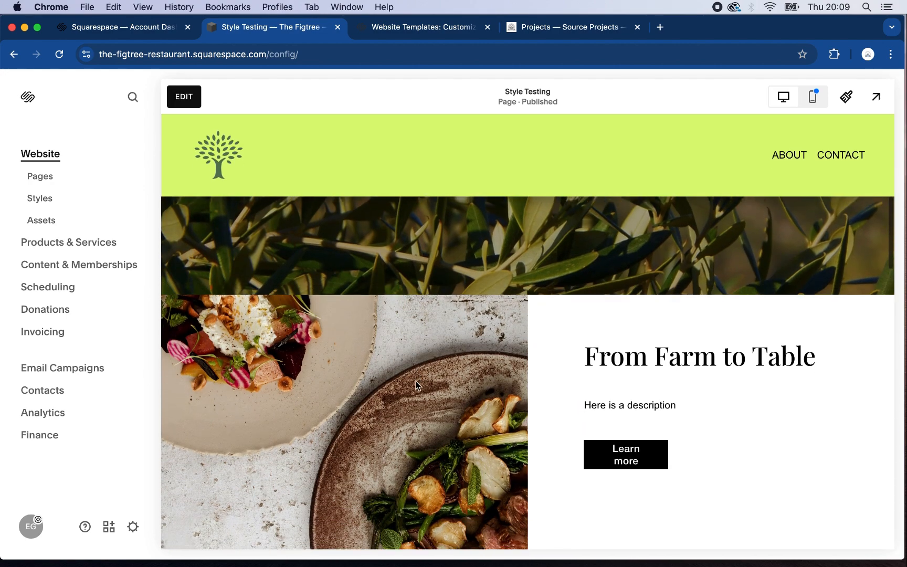
scroll(416, 386, "up", 1)
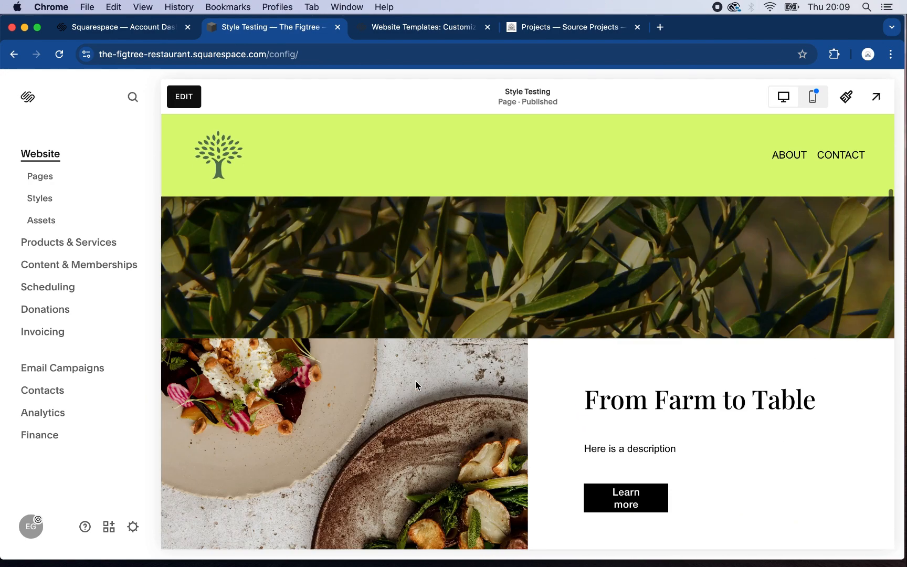
scroll(417, 385, "down", 5)
scroll(416, 385, "up", 8)
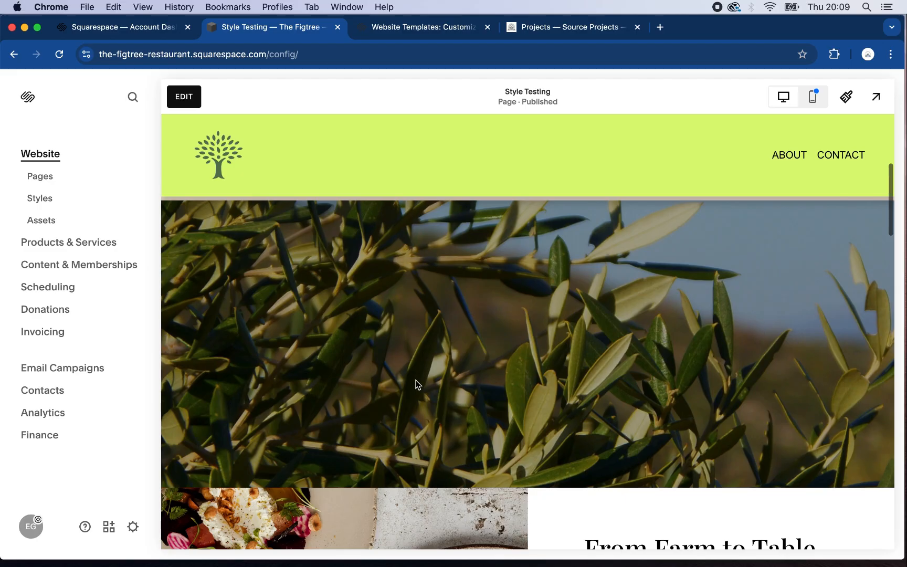
scroll(415, 385, "down", 4)
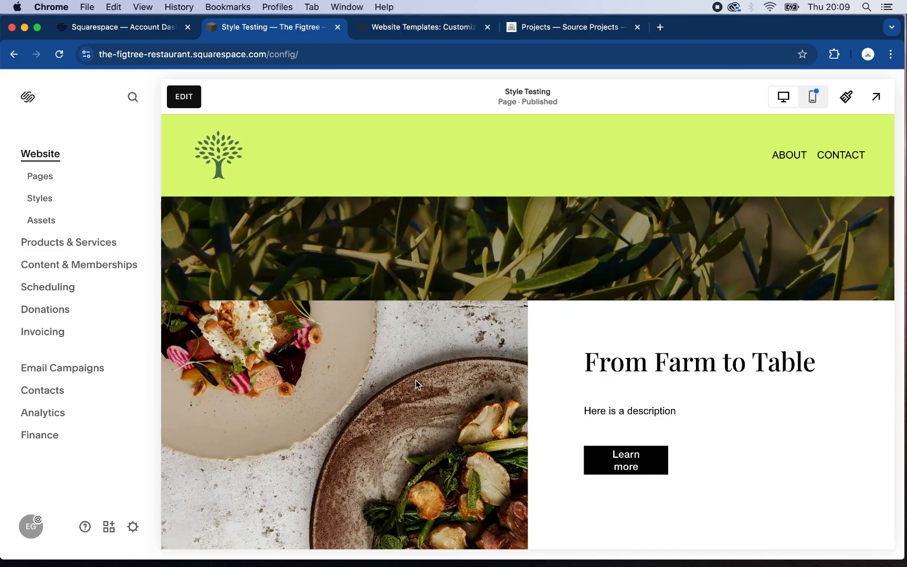
scroll(416, 385, "down", 5)
scroll(415, 383, "down", 6)
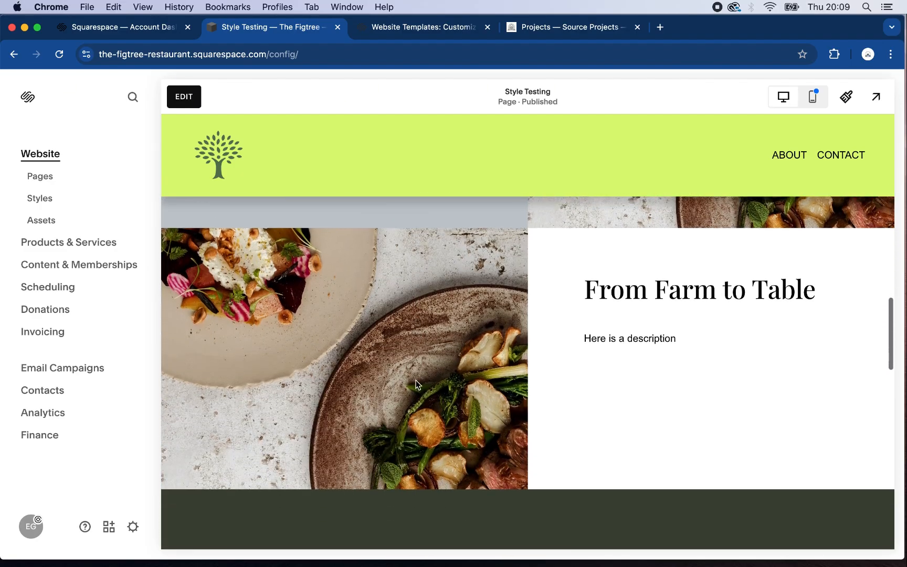
scroll(416, 380, "up", 18)
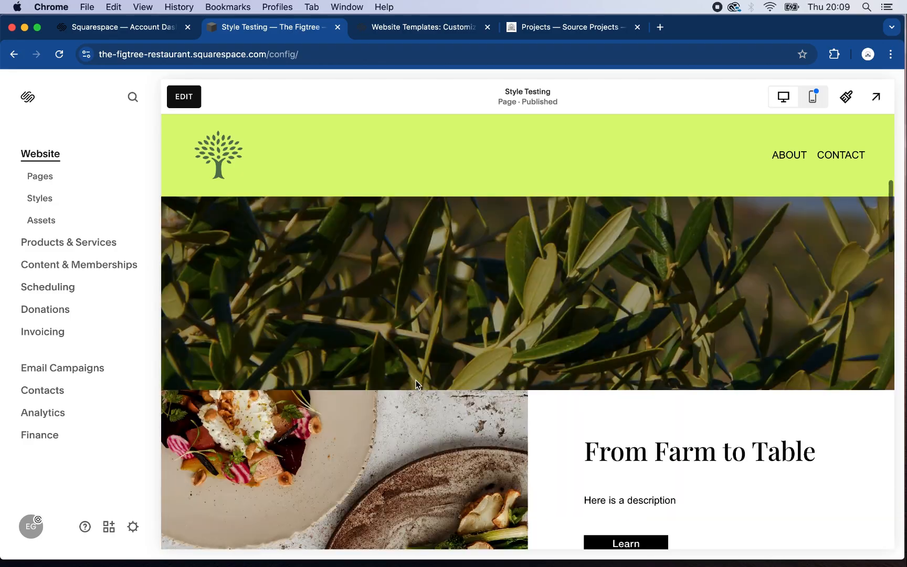
scroll(416, 380, "down", 5)
scroll(415, 385, "down", 4)
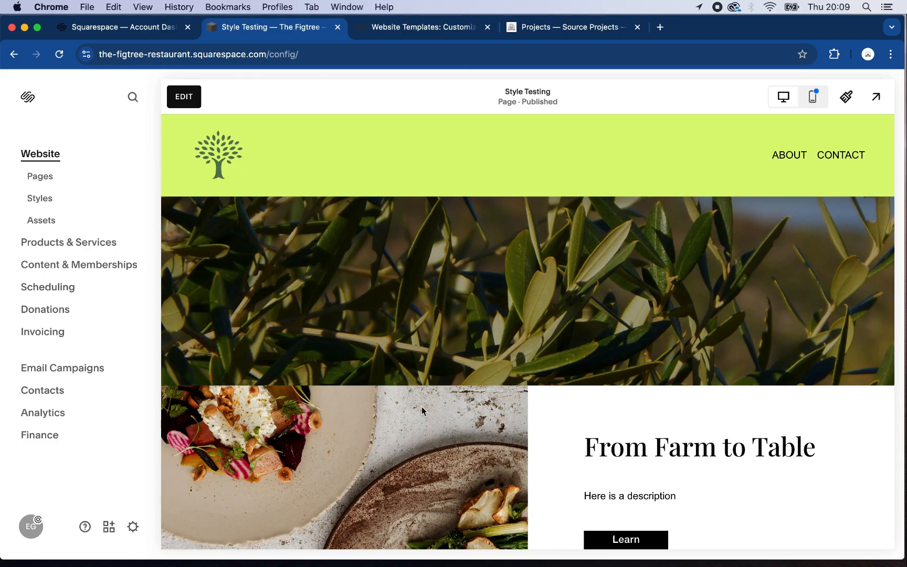
Step: Review the whole Style Testing page preview, from the heading samples through the alternating image-and-text sections to the dark green section
scroll(487, 458, "down", 10)
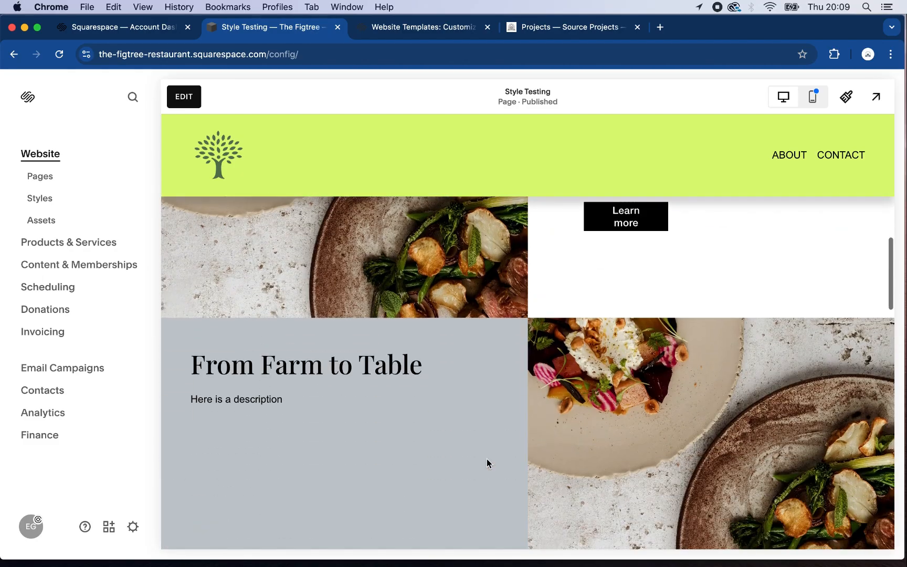
scroll(486, 459, "down", 10)
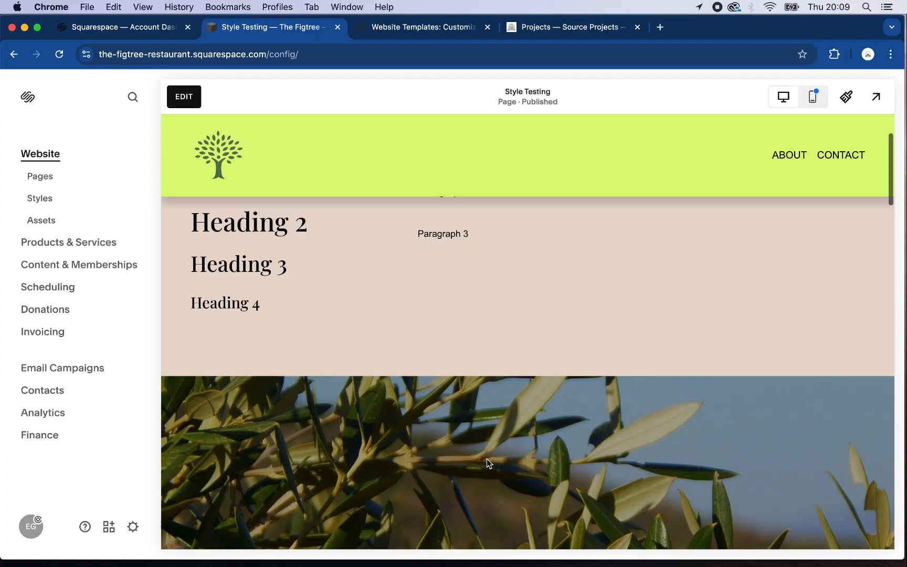
scroll(487, 458, "up", 2)
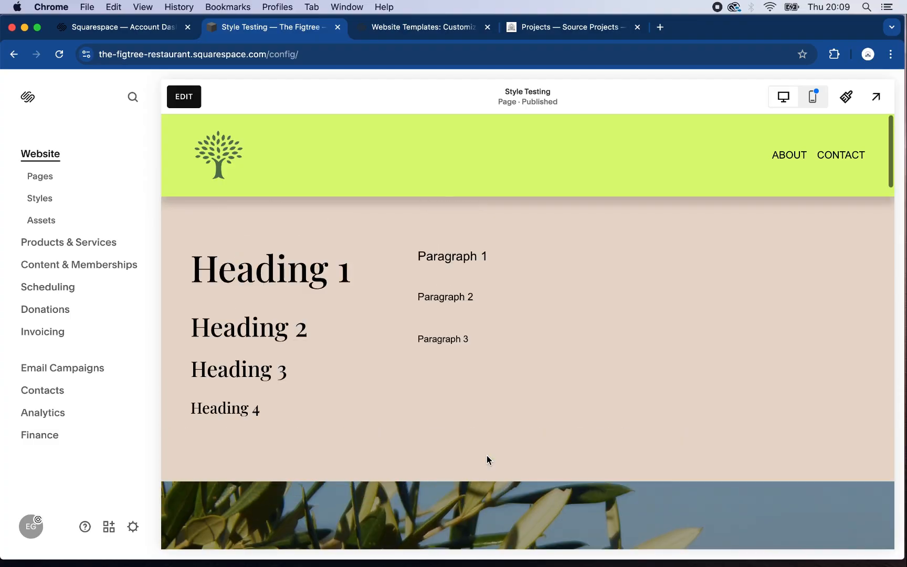
scroll(486, 455, "down", 8)
scroll(487, 454, "down", 12)
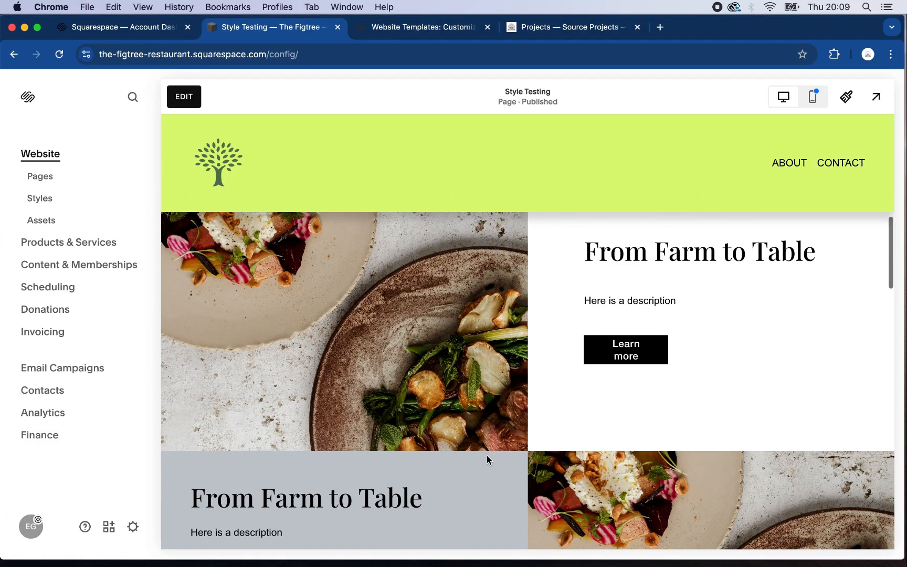
scroll(487, 455, "down", 5)
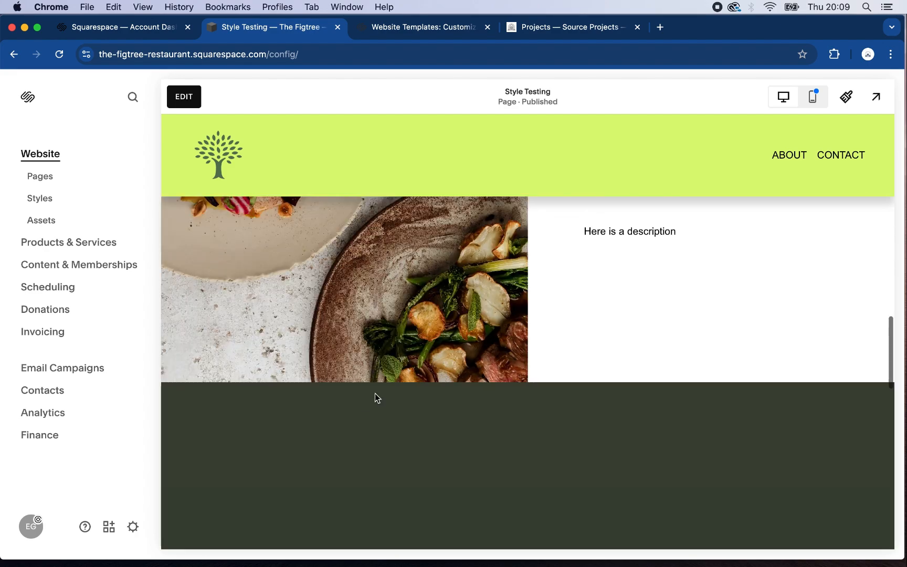
scroll(652, 387, "up", 7)
scroll(653, 387, "up", 5)
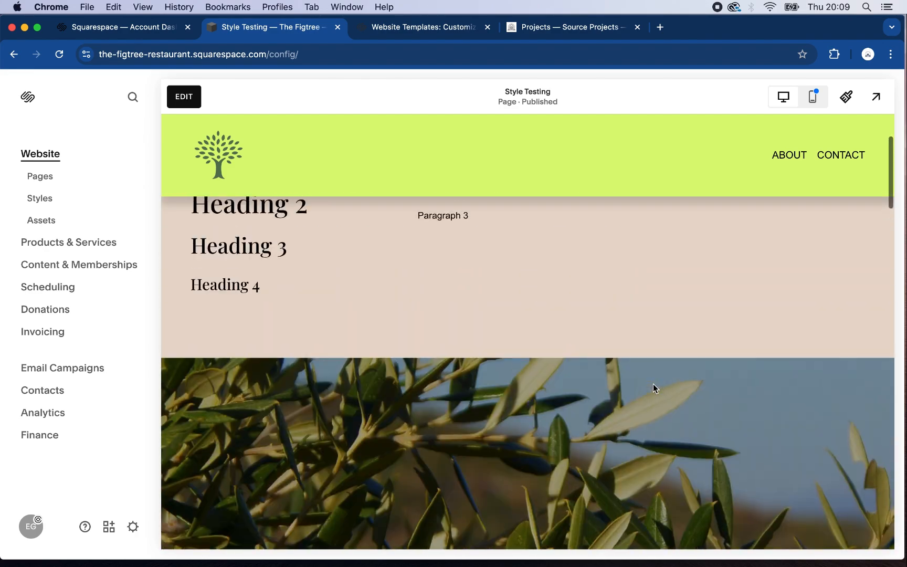
scroll(653, 387, "down", 1)
scroll(653, 386, "up", 2)
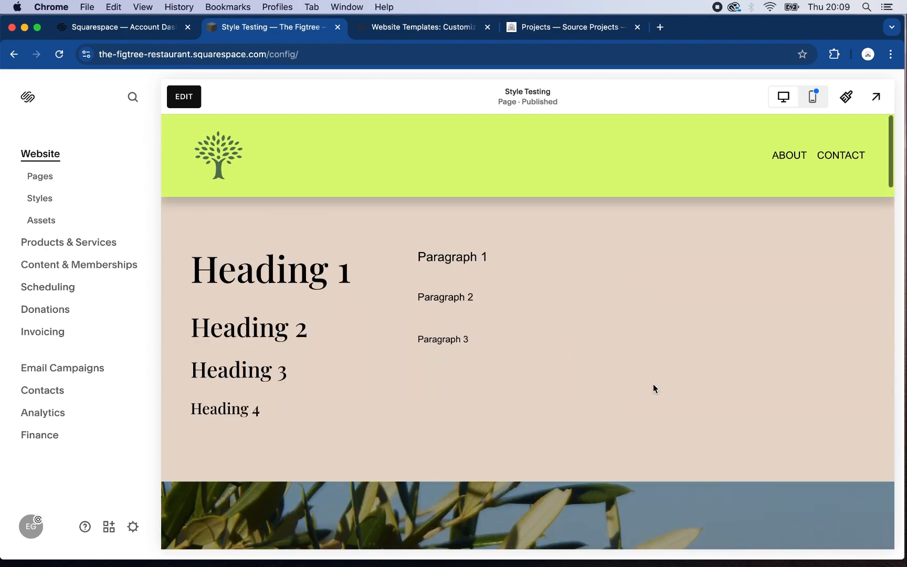
Step: Check how the olive branch parallax section and the From Farm to Table sections scroll beneath the header in the page preview
scroll(653, 387, "down", 5)
scroll(606, 300, "up", 1)
scroll(607, 299, "up", 3)
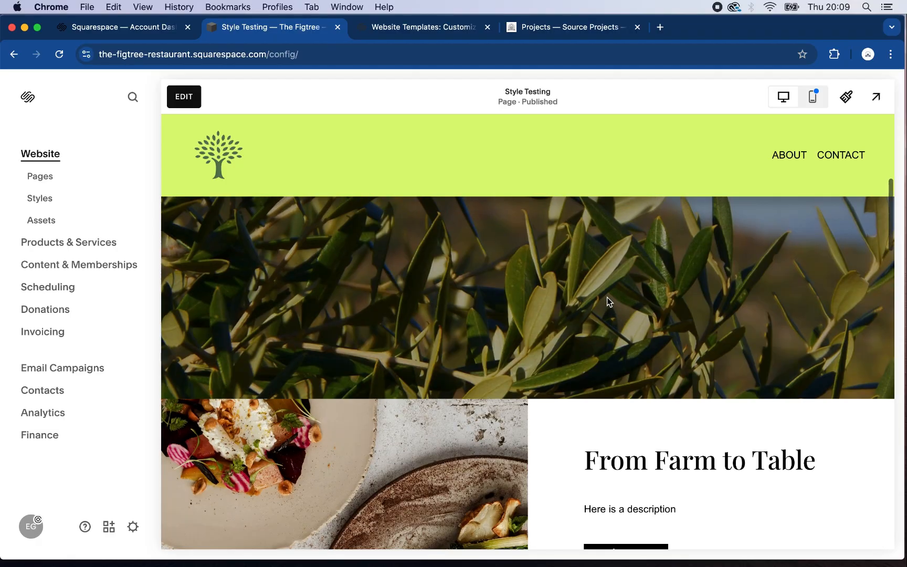
scroll(607, 300, "down", 3)
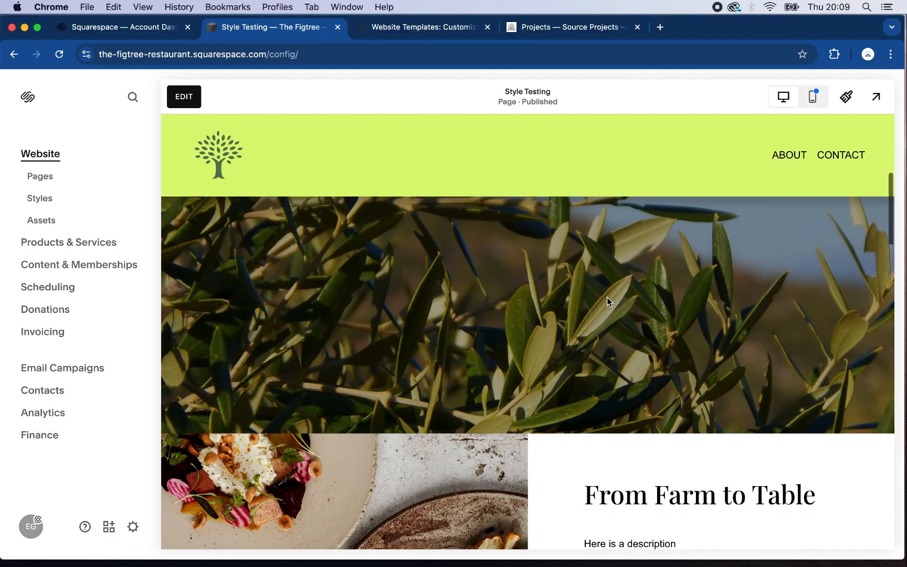
scroll(607, 301, "down", 6)
scroll(607, 300, "down", 5)
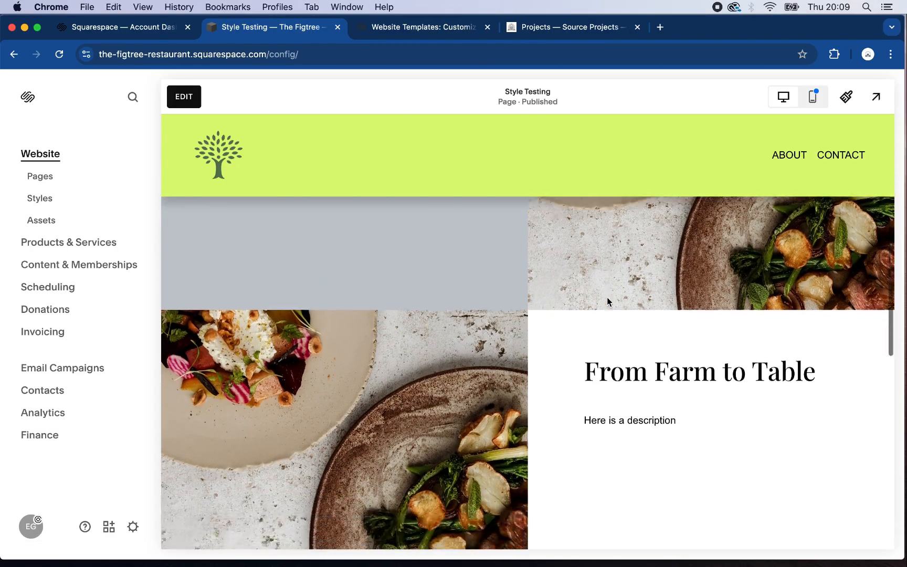
scroll(607, 302, "down", 5)
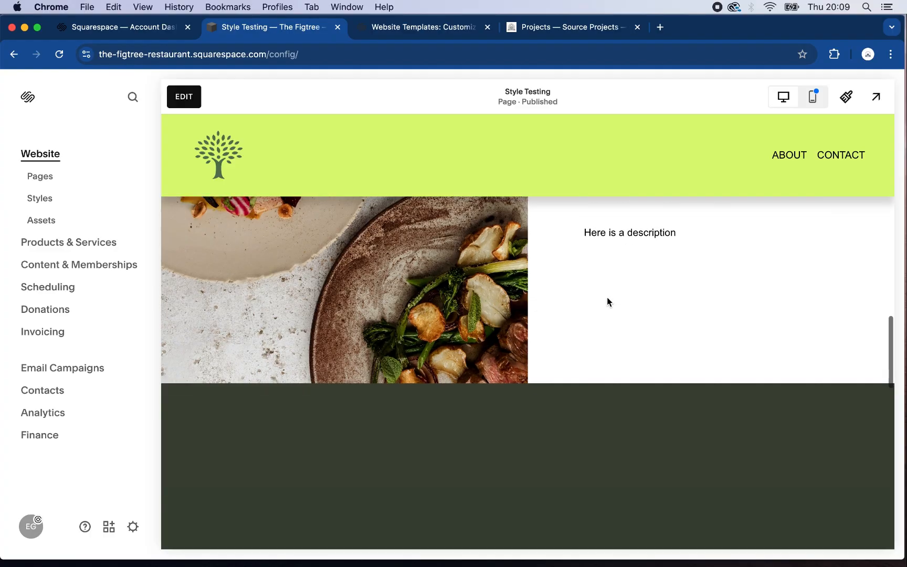
scroll(607, 299, "up", 10)
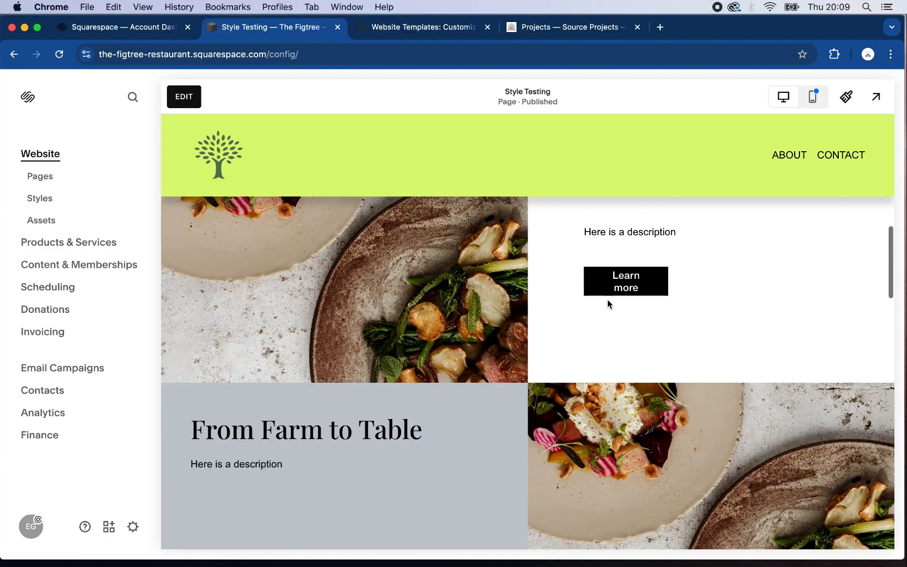
scroll(605, 296, "up", 6)
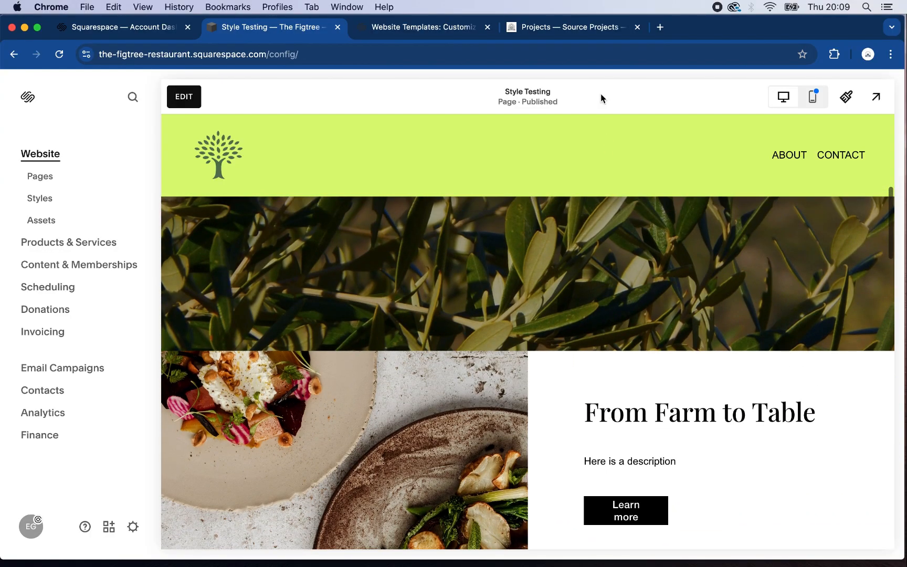
Step: Switch to the Source Projects website and examine the layout of its Our Work and Branding Design pages for reference
left_click(567, 31)
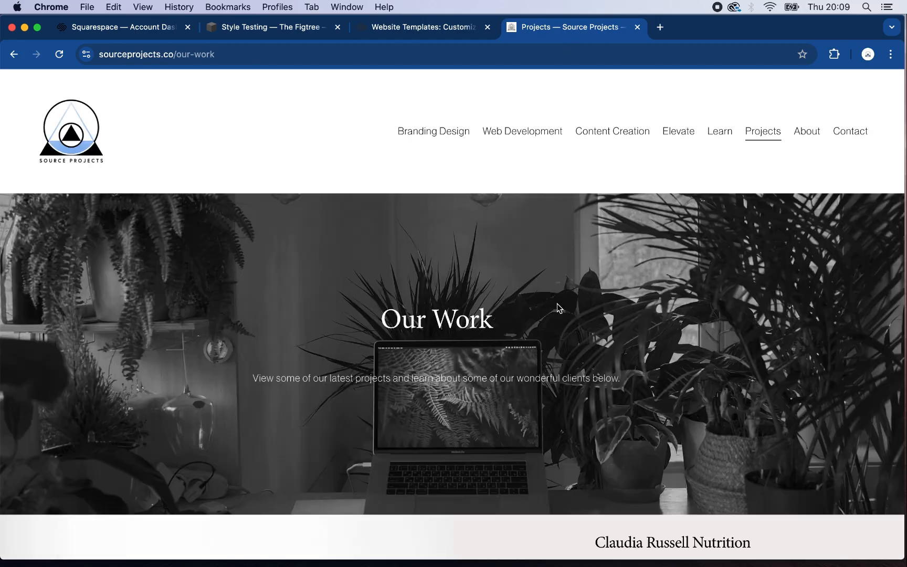
scroll(559, 308, "down", 4)
scroll(557, 307, "up", 4)
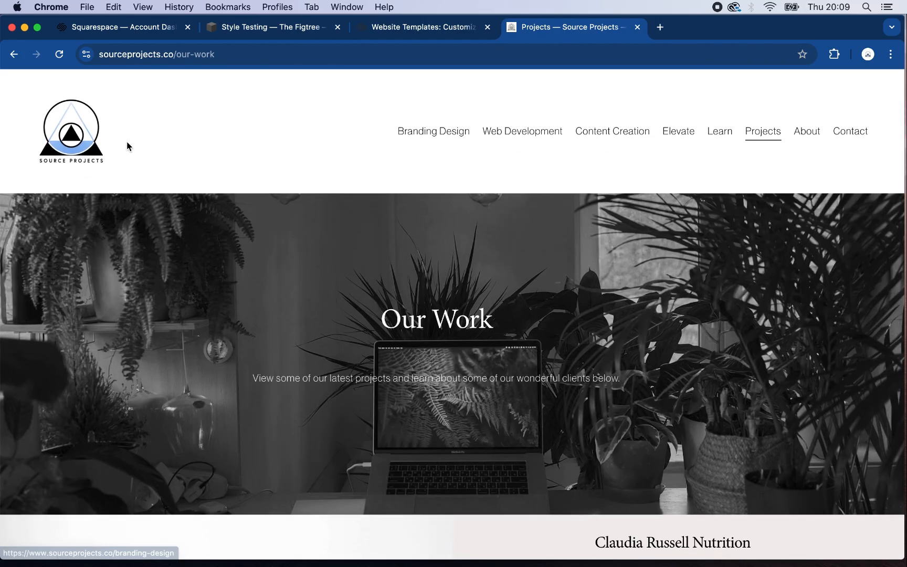
left_click(445, 135)
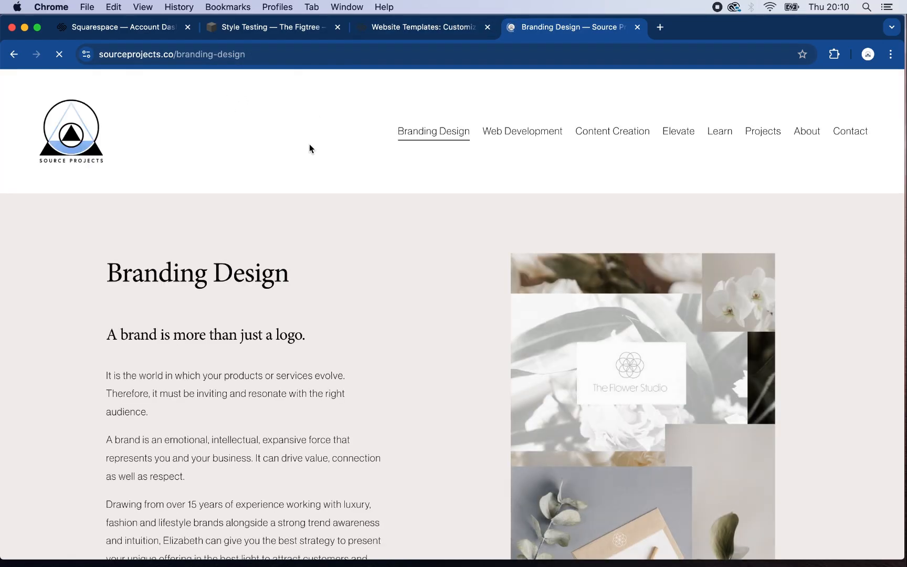
scroll(321, 229, "down", 6)
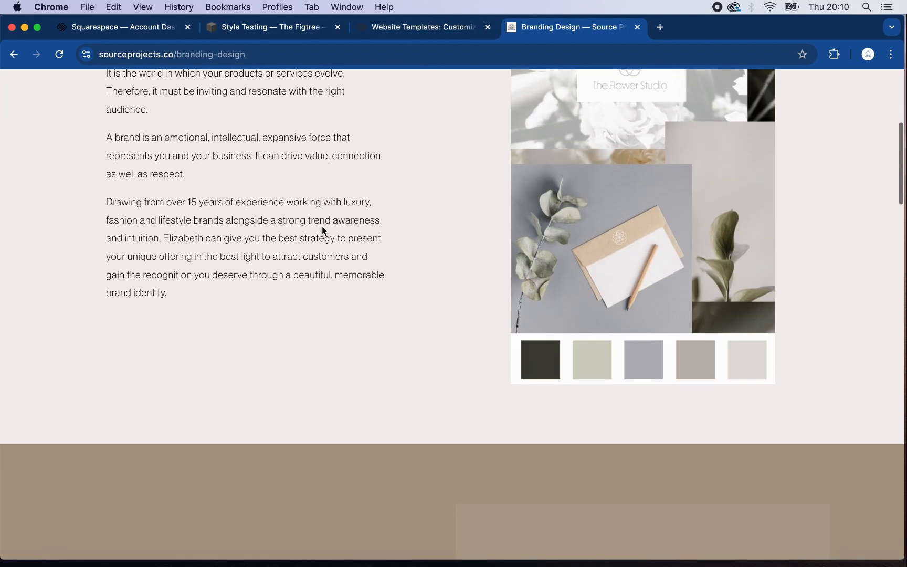
scroll(408, 157, "up", 10)
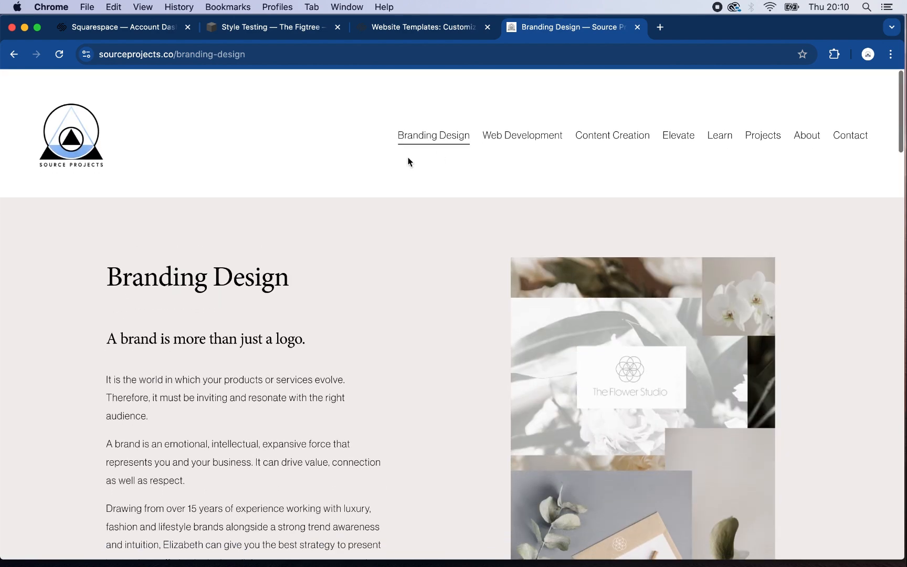